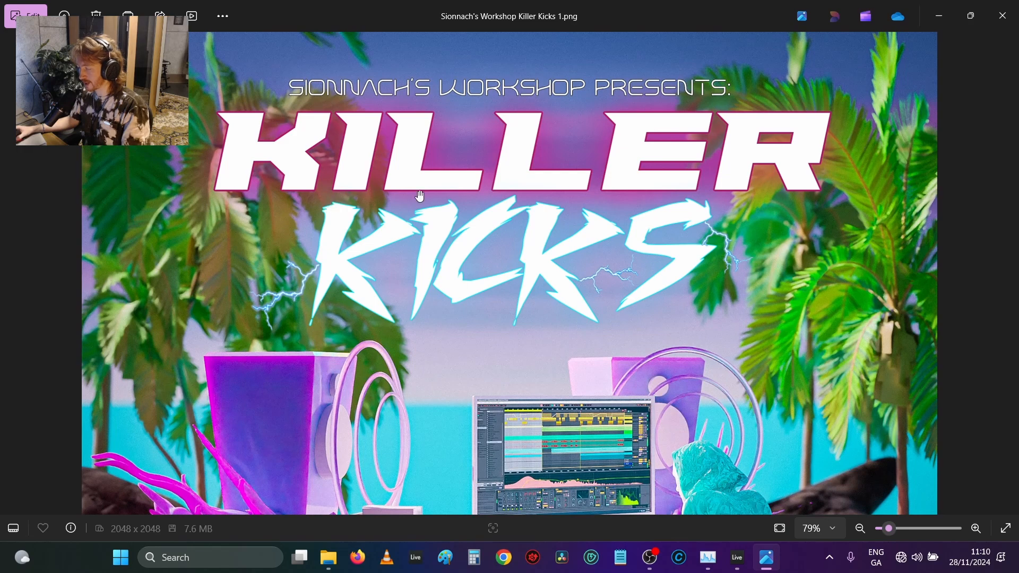
Step: Examine the Killer Kicks cover artwork from the title down to the PROGRESSIVE lettering
scroll(413, 195, up, 1)
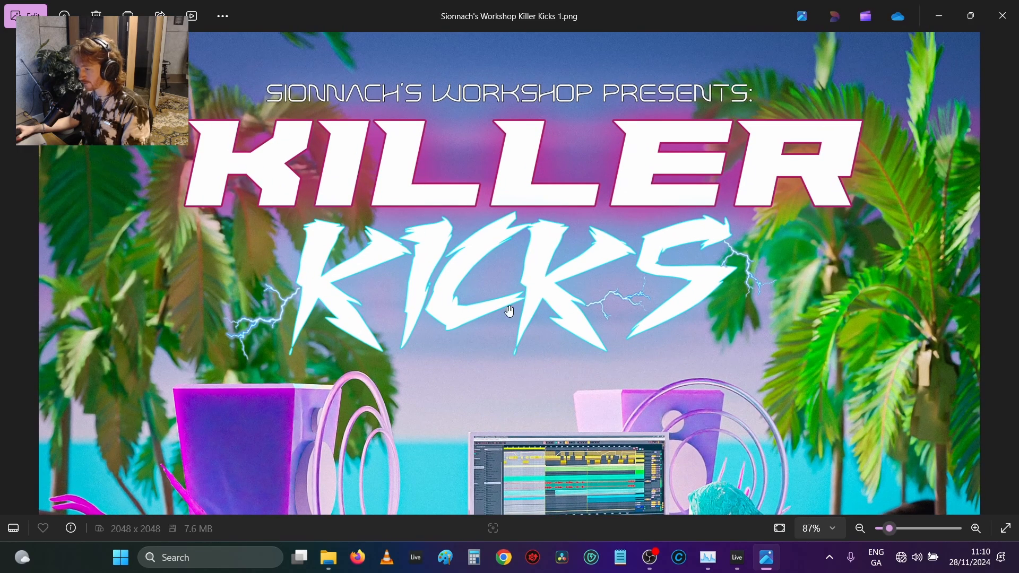
scroll(509, 312, down, 5)
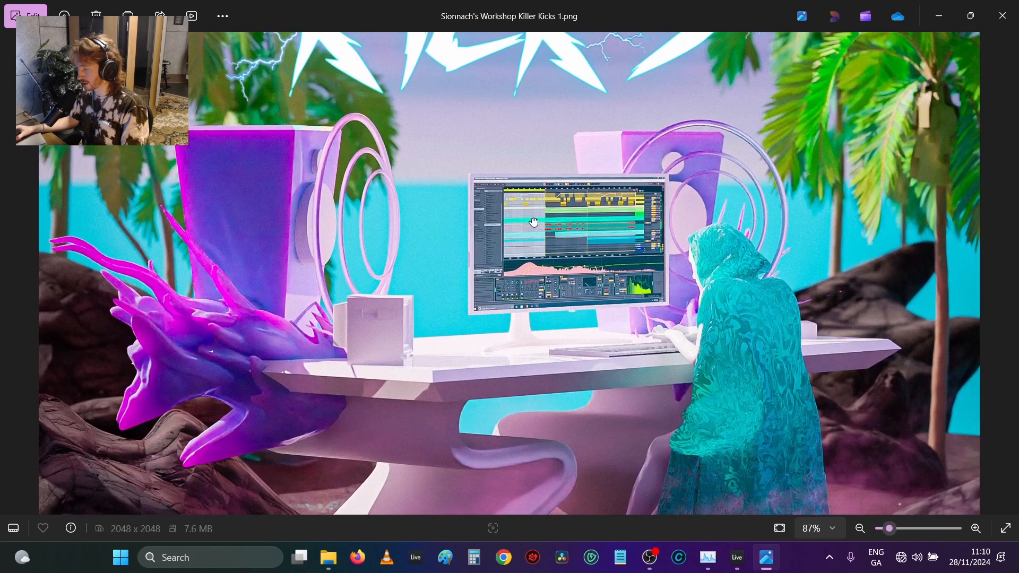
scroll(534, 222, down, 3)
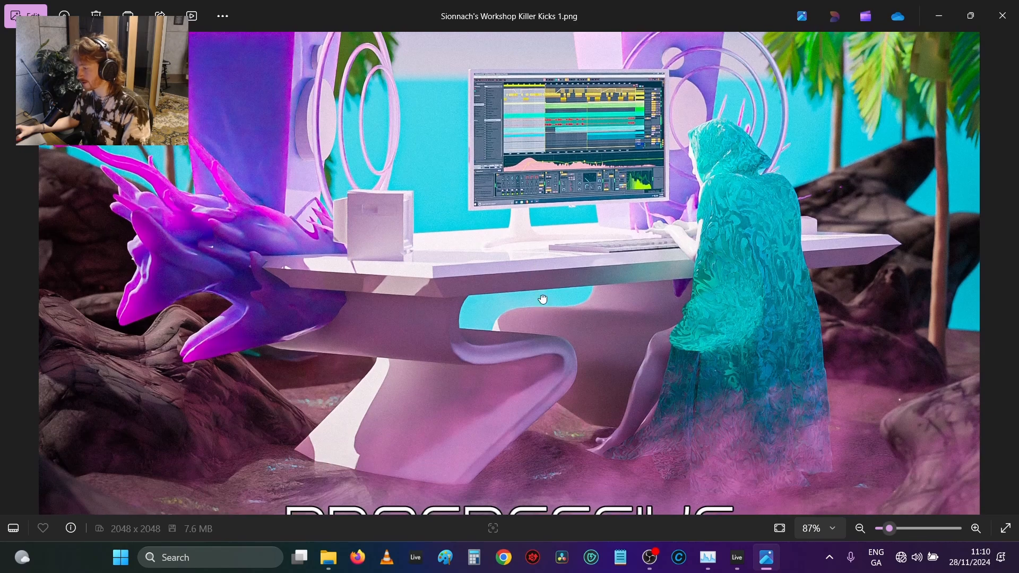
scroll(543, 299, down, 3)
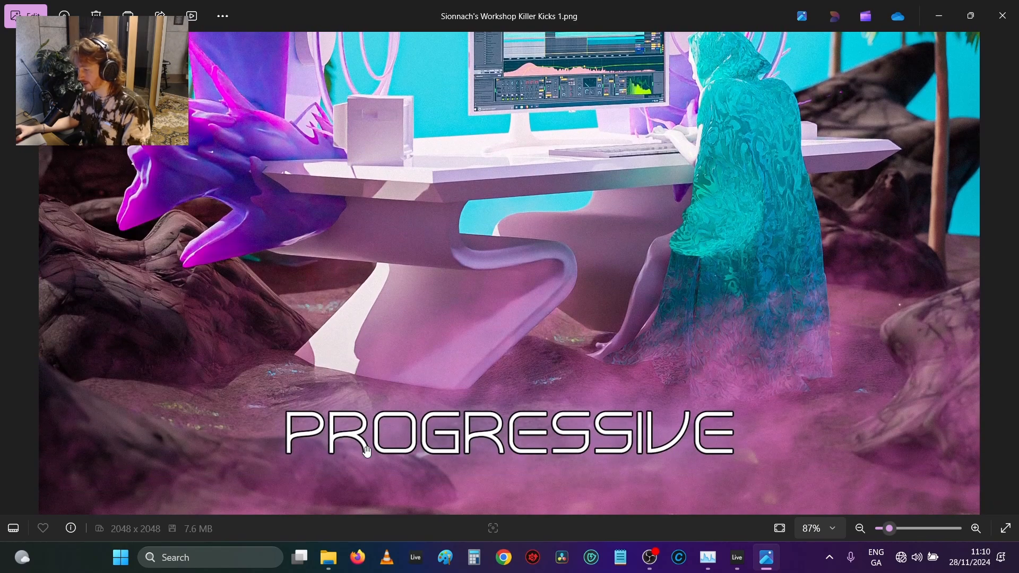
scroll(436, 345, down, 2)
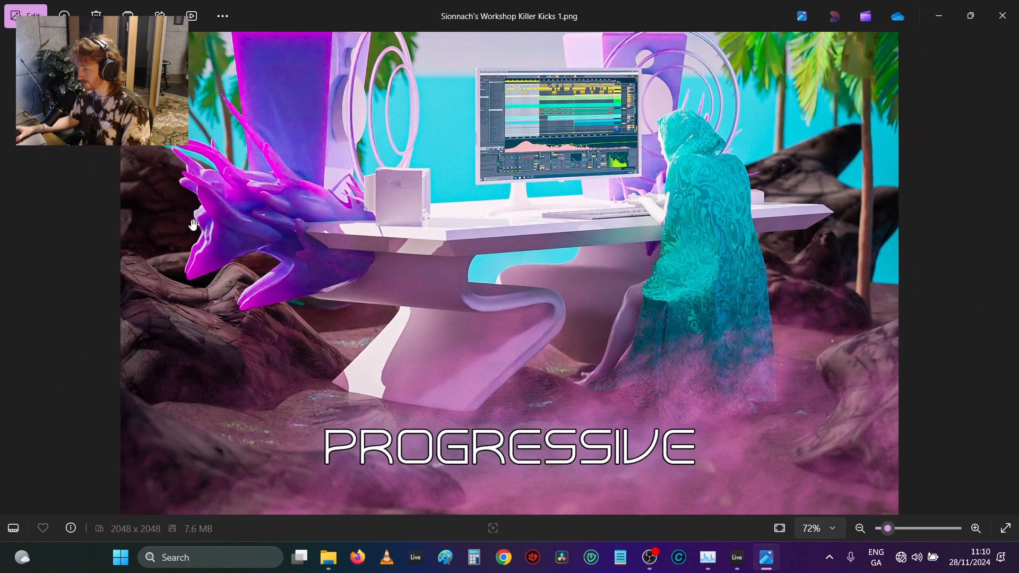
scroll(727, 306, down, 3)
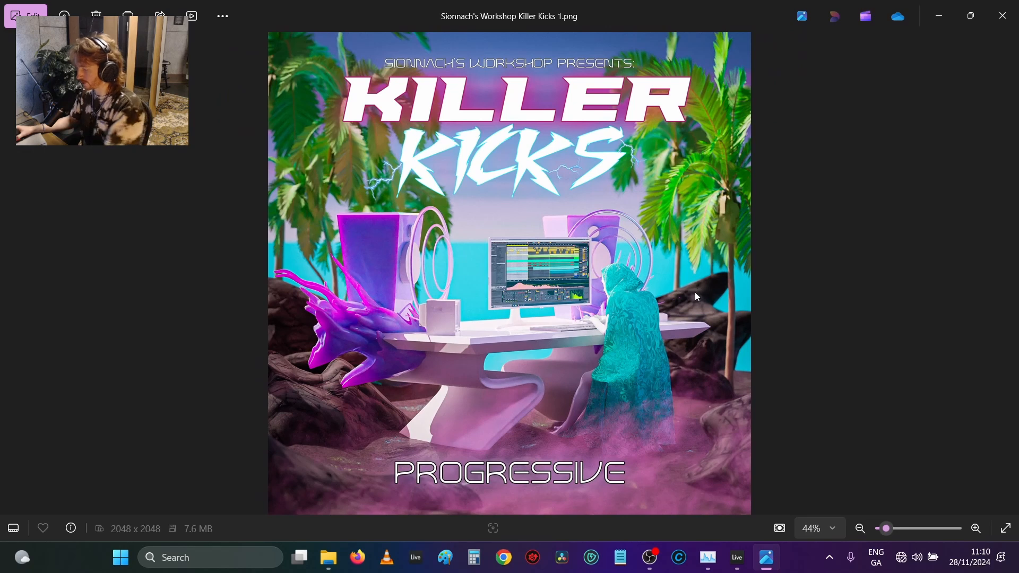
key(Right)
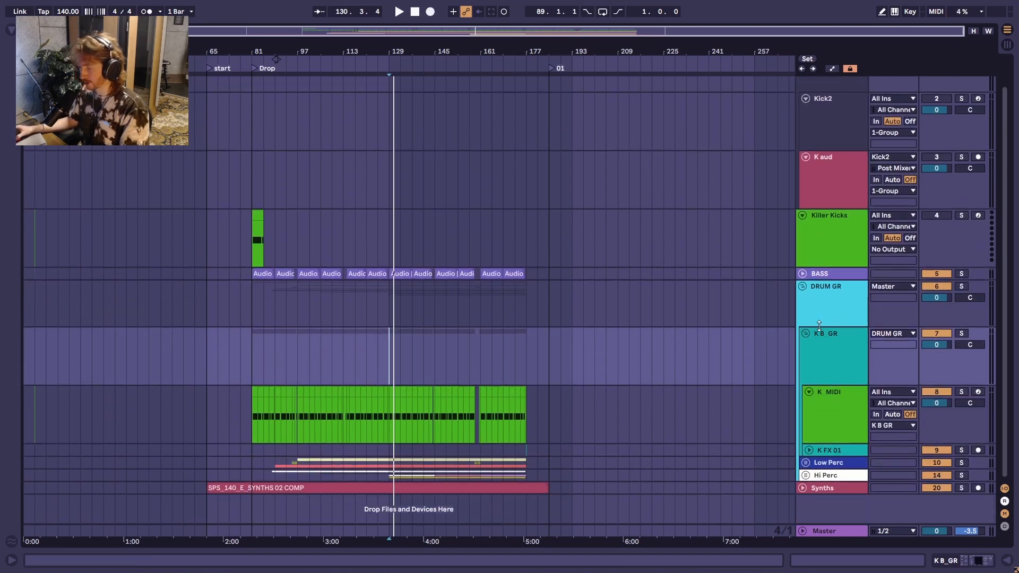
Step: Play the Ableton Live arrangement from bar 73, ahead of the Drop marker
key(space)
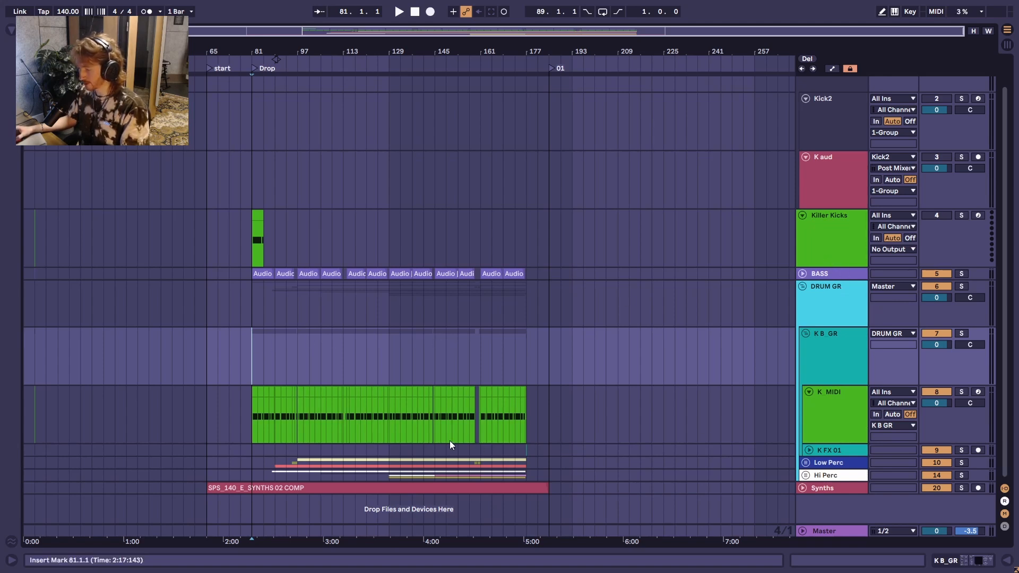
click(230, 360)
key(space)
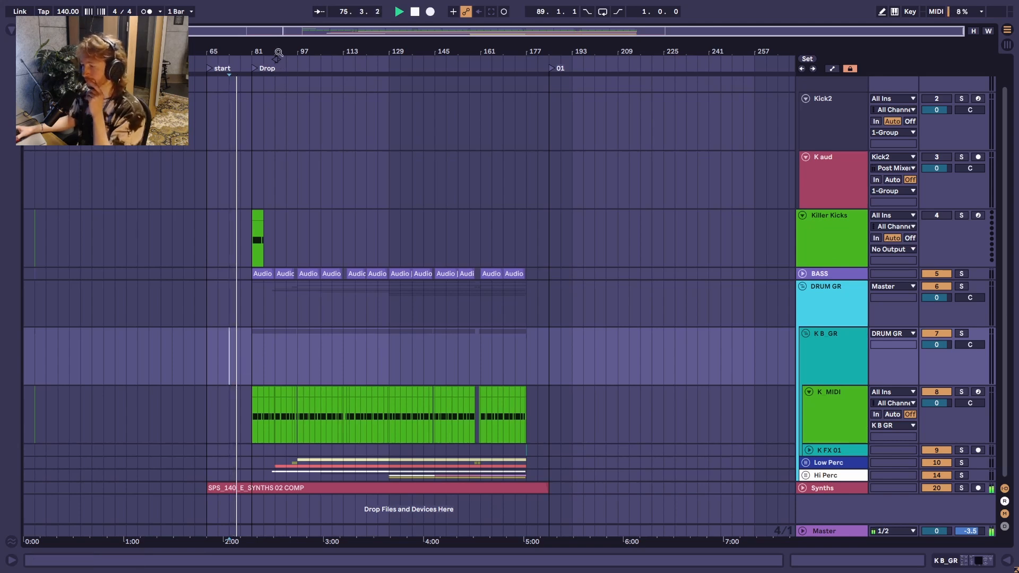
key(plus)
drag(236, 51, 226, 106)
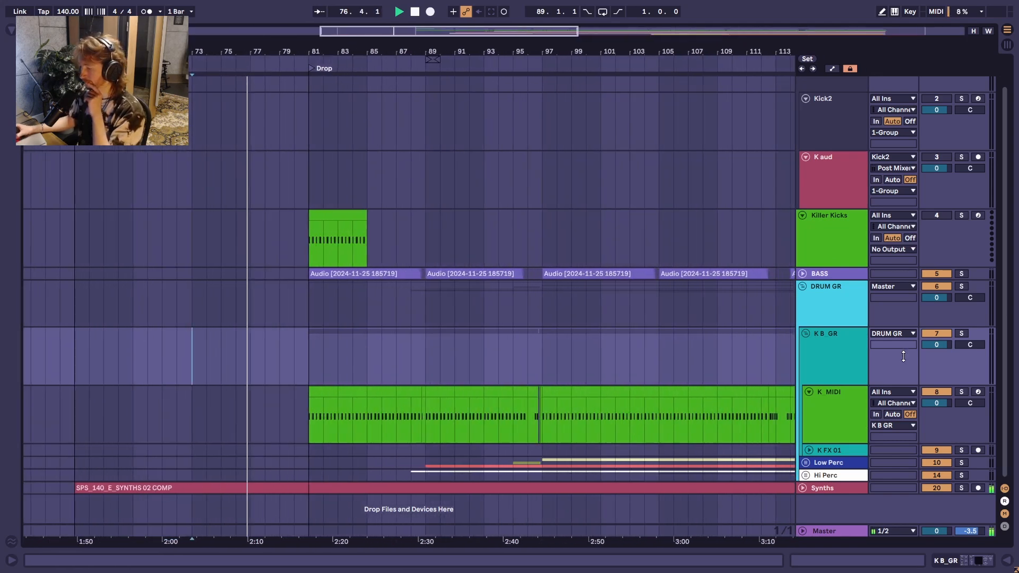
Step: Inspect the Killer Kicks track's devices and the notes of its MIDI clip at the drop
double_click(856, 228)
scroll(480, 255, down, 2)
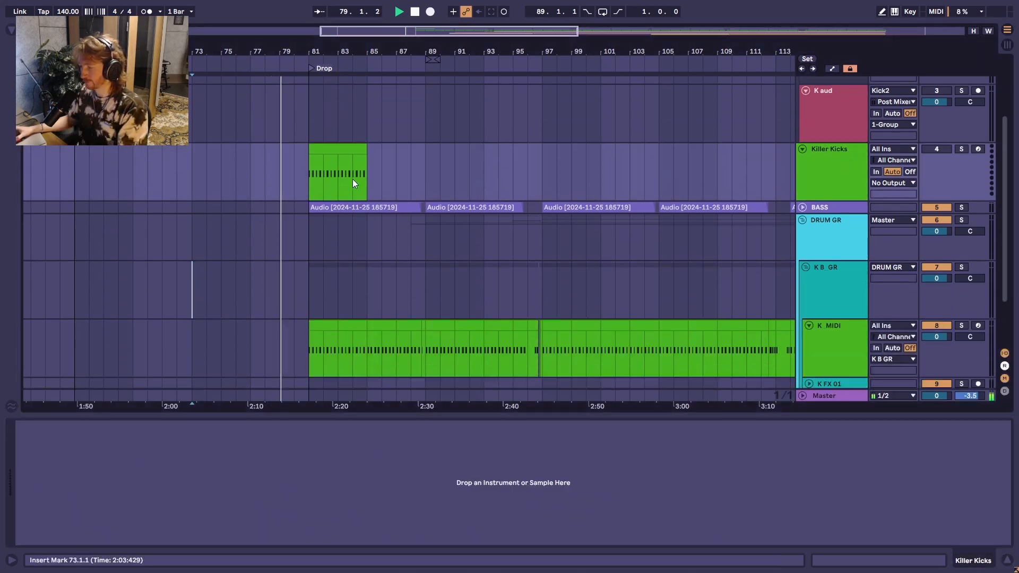
click(352, 179)
scroll(406, 489, up, 3)
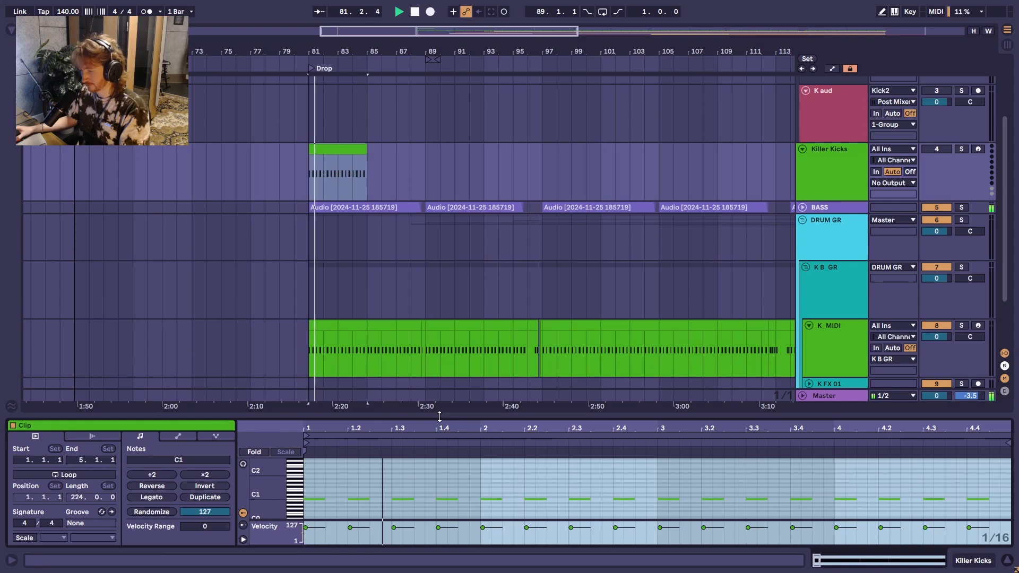
key(ctrl+alt+l)
click(832, 237)
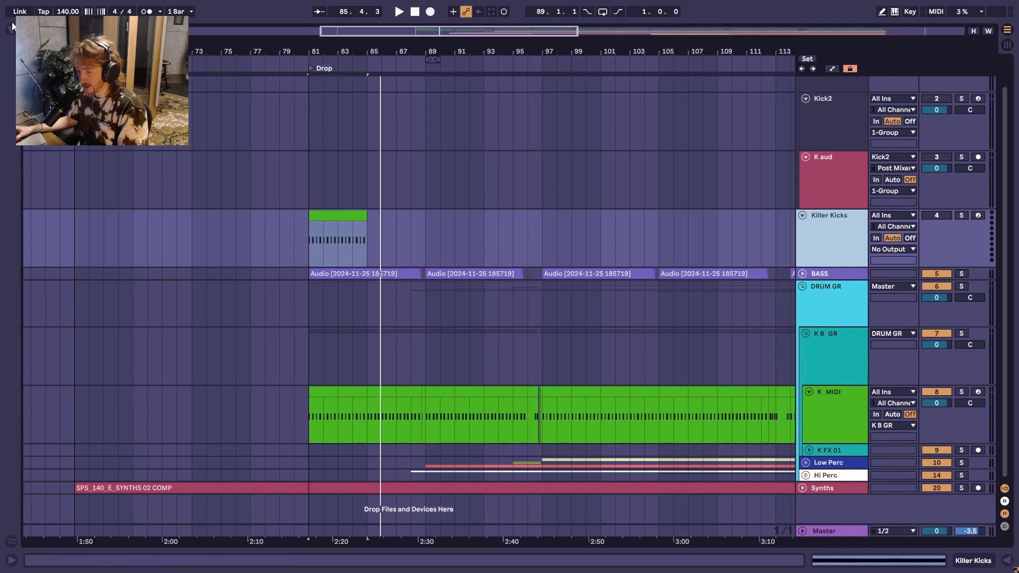
Step: Load the Killer Kicks_PROG.adg preset from the browser onto the Killer Kicks track
key(ctrl+alt+b)
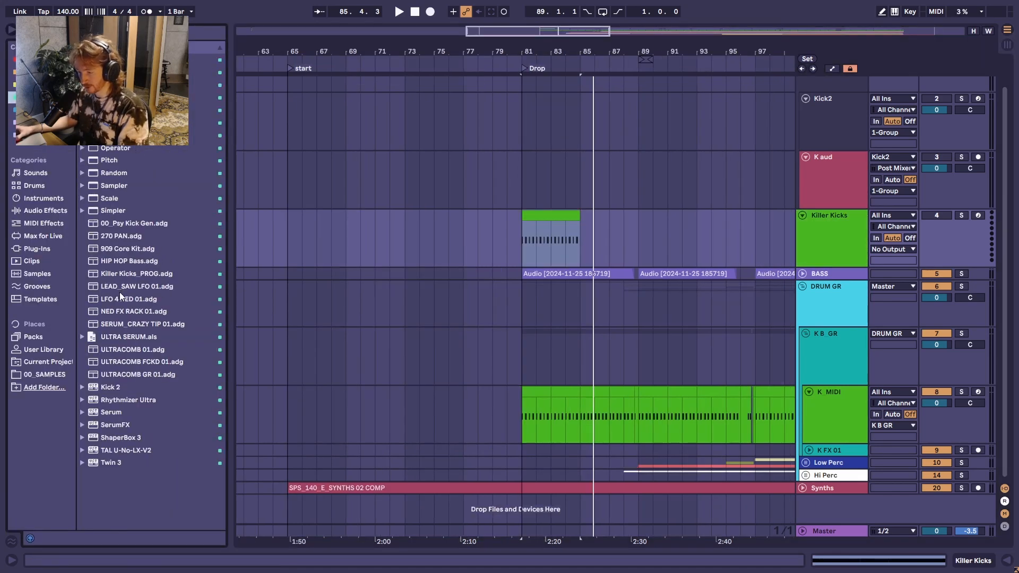
drag(119, 276, 426, 236)
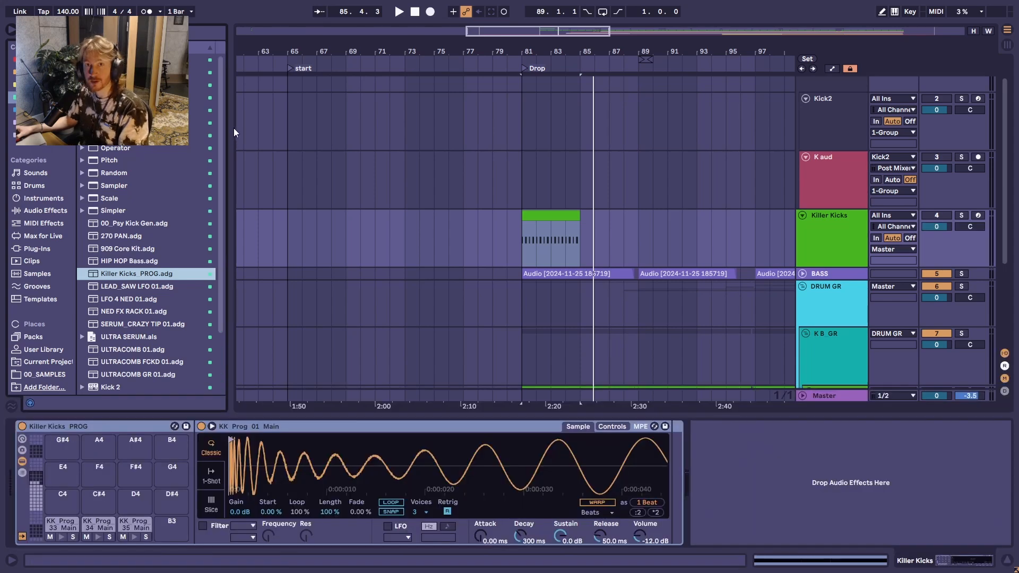
key(ctrl+alt+b)
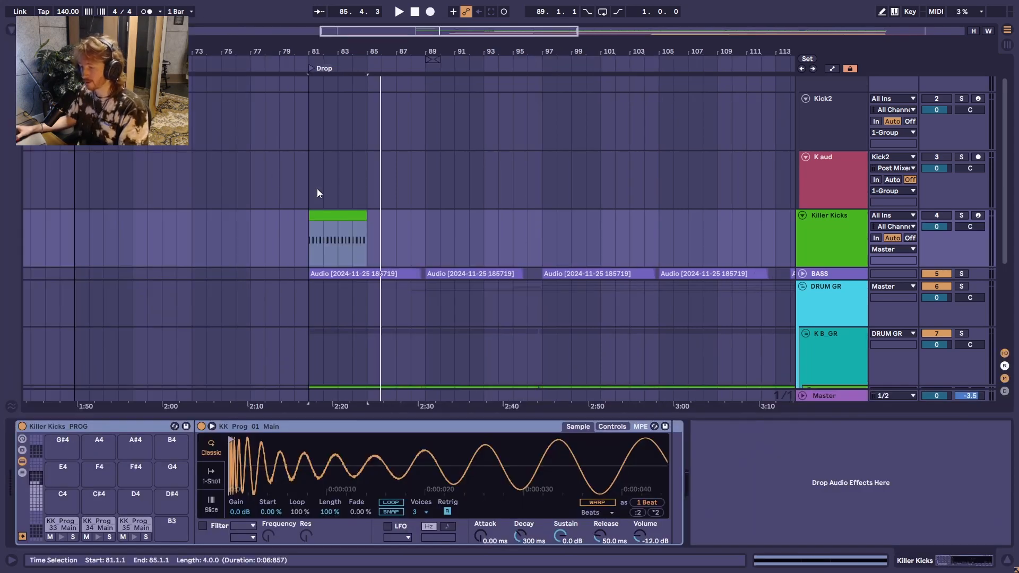
Step: Show the drum rack's pads starting at C1 and select the KK_Prog_01_Main pad
click(347, 214)
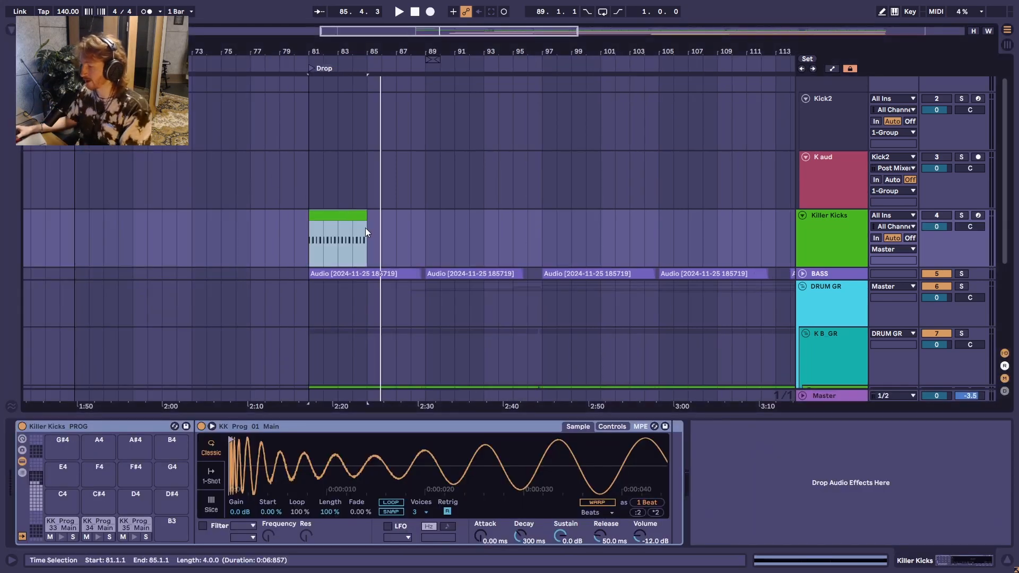
scroll(360, 269, left, 3)
click(37, 507)
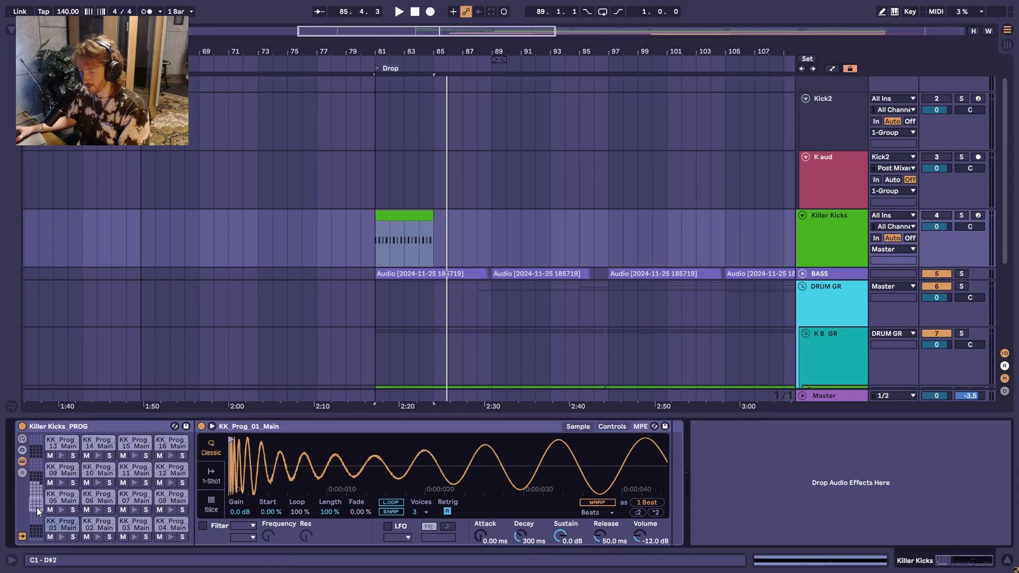
click(62, 529)
scroll(274, 475, down, 5)
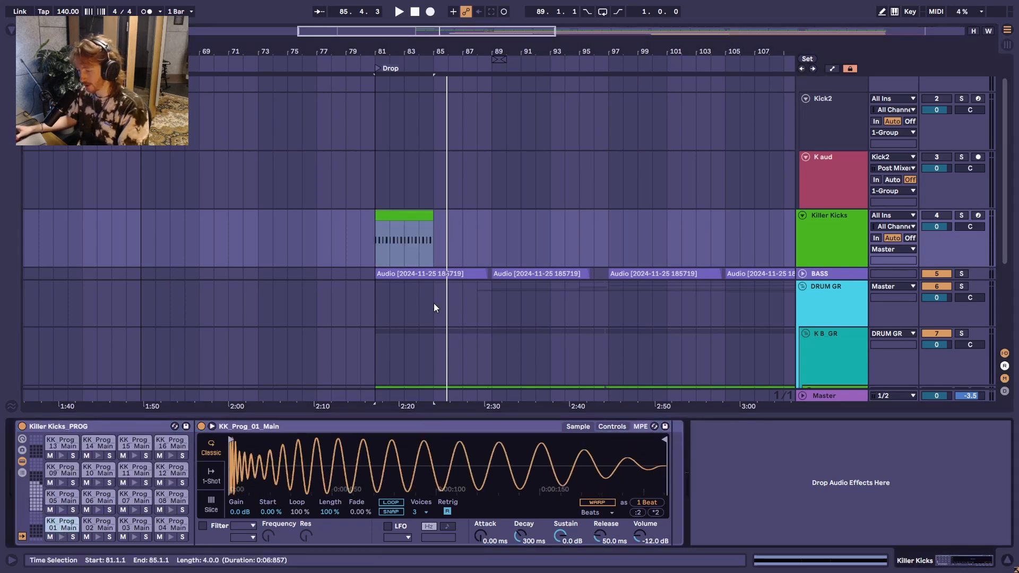
Step: Add a Utility after the Killer Kicks drum rack and set its gain to -6 dB
click(9, 30)
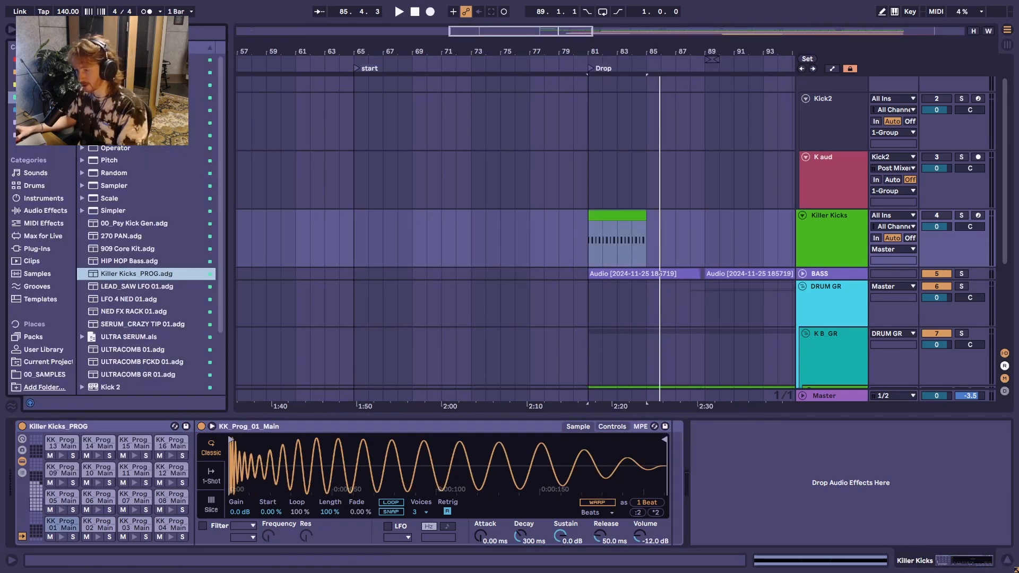
double_click(112, 97)
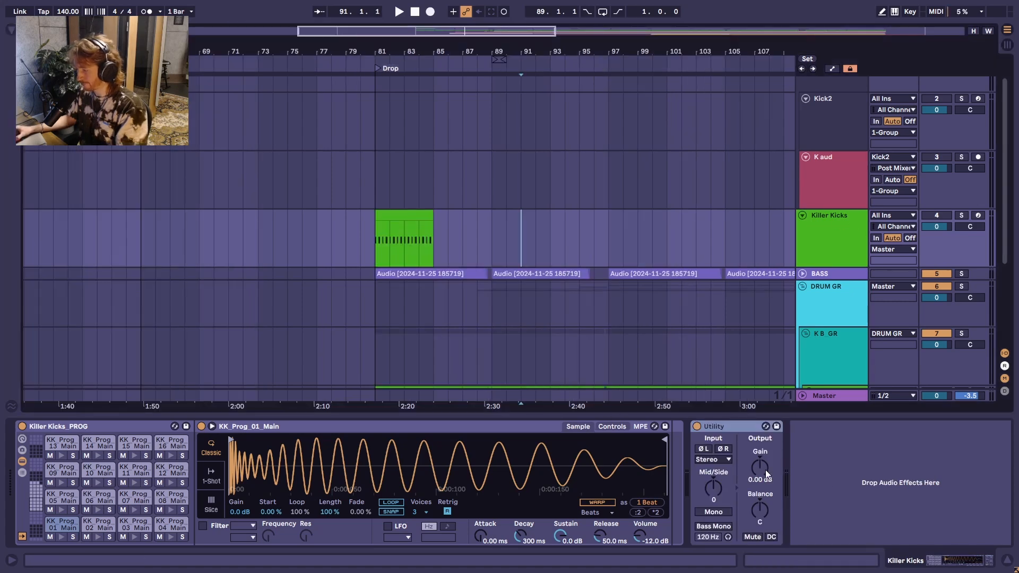
drag(765, 470, 762, 470)
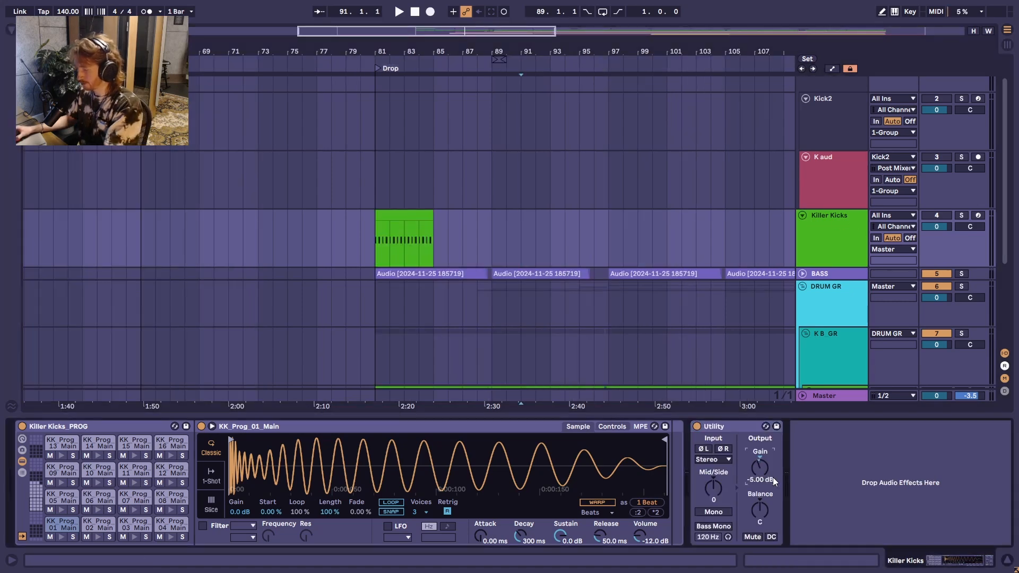
Step: Play the drop from bar 81 with the Killer Kicks track enabled and check its level in the mixer
key(space)
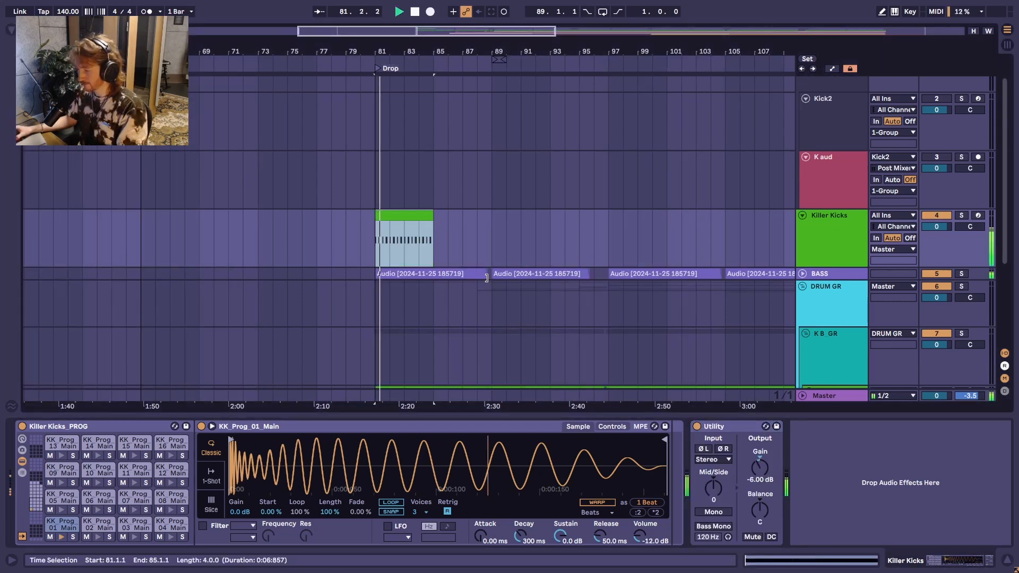
key(Tab)
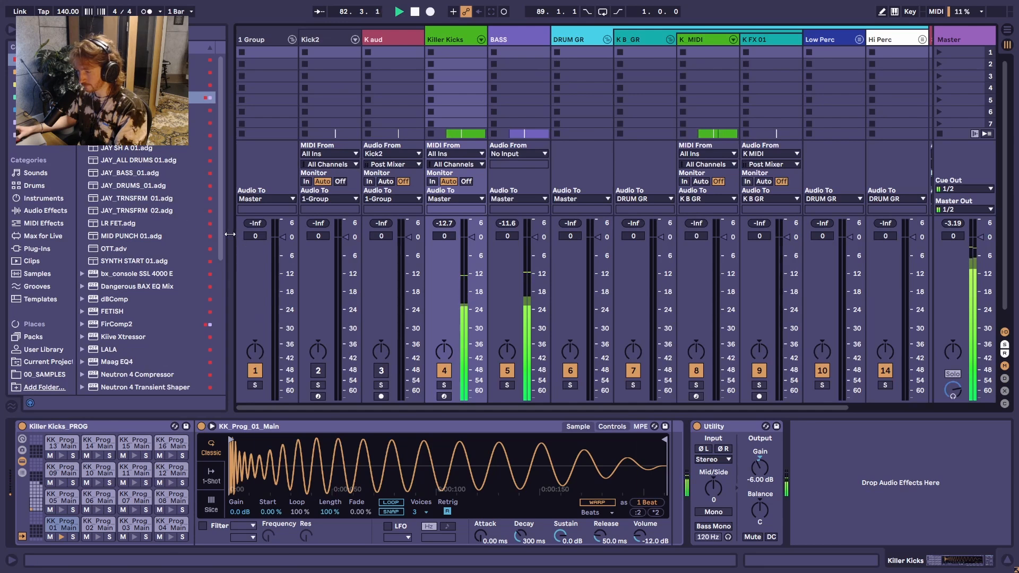
key(ctrl+alt+b)
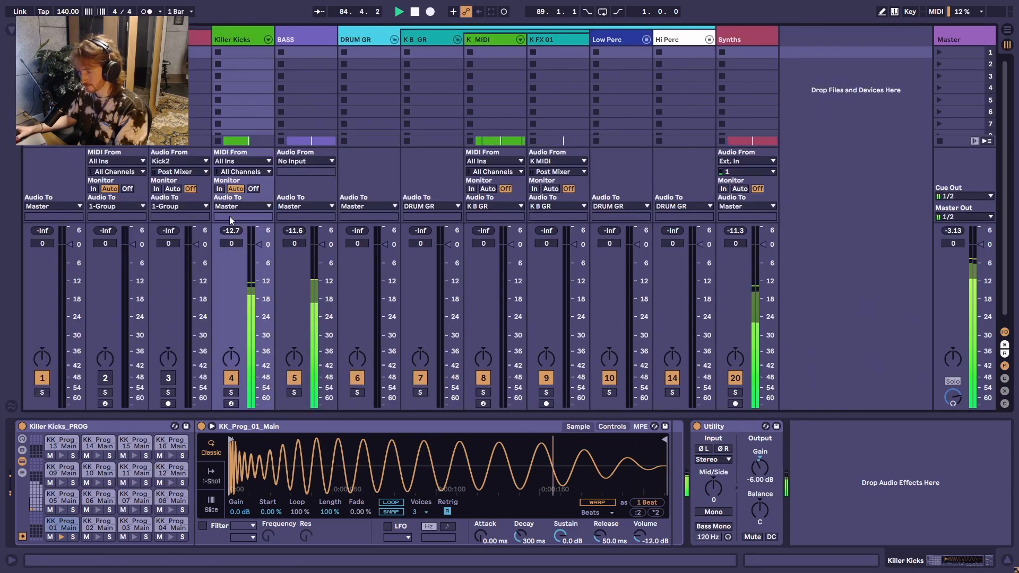
key(Tab)
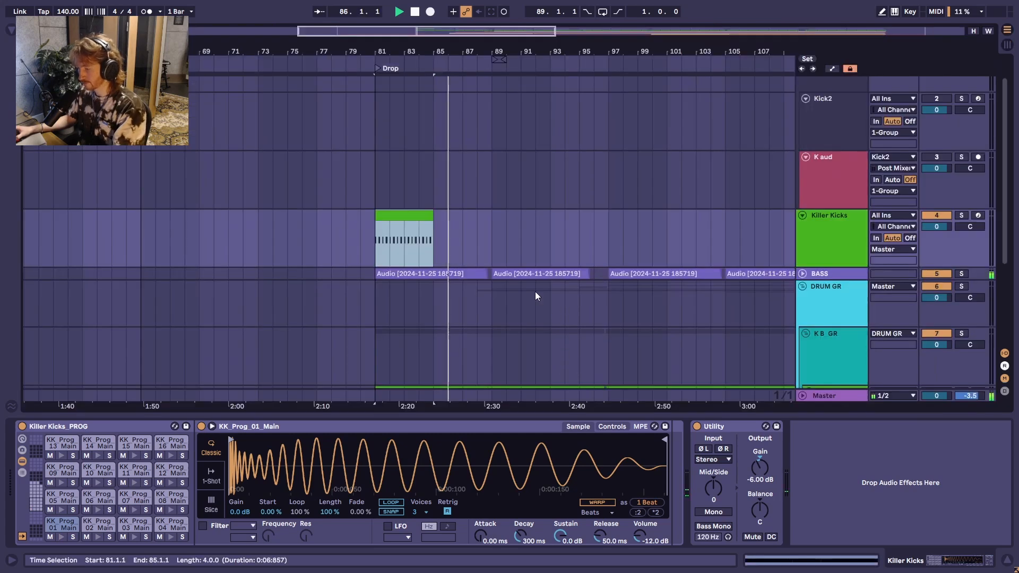
Step: Duplicate the four-bar Killer Kicks clip repeatedly until the pattern fills bars 81 to 177
click(421, 217)
key(ctrl+d)
key(ctrl+d)
key(ctrl+d)
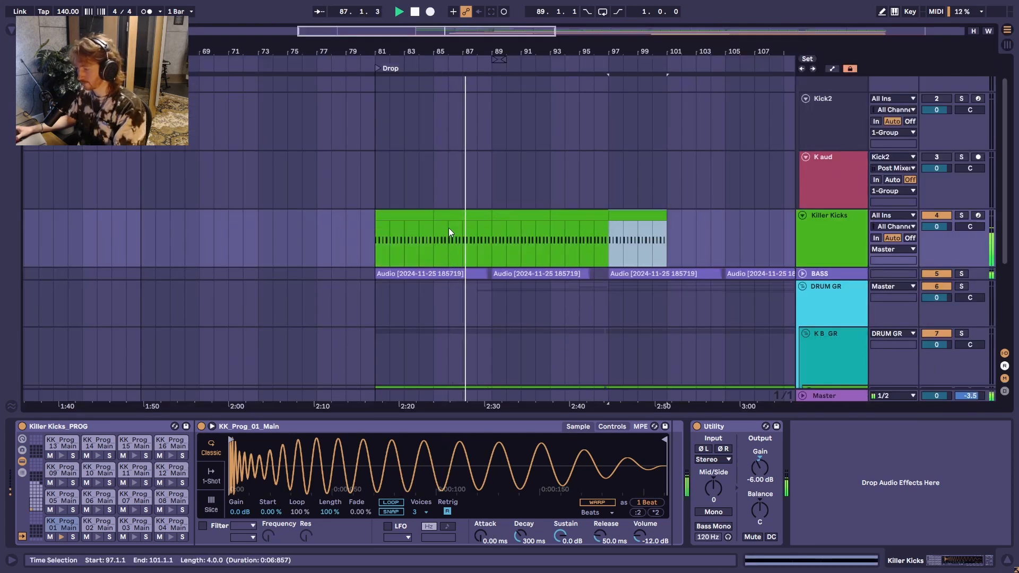
click(580, 208)
click(580, 215)
shift+click(403, 217)
key(ctrl+d)
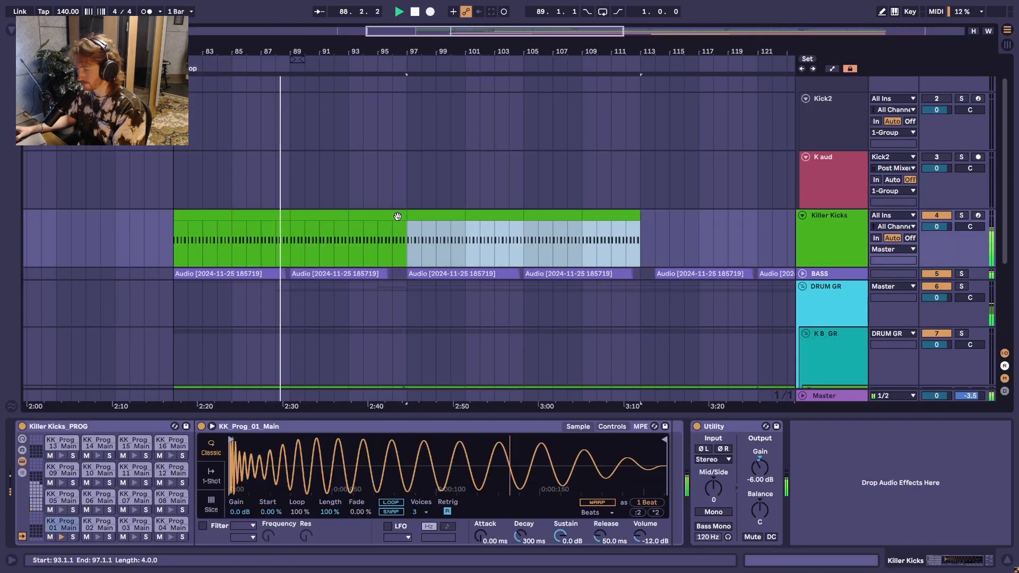
key(ctrl+d)
key(minus)
key(ctrl+d)
key(ctrl+d)
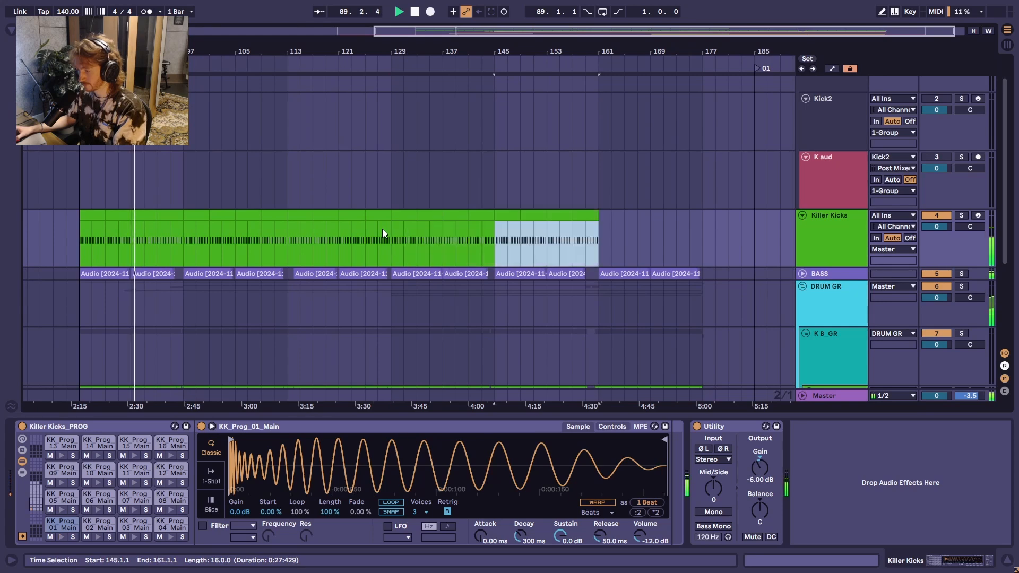
key(ctrl+d)
Step: Copy the K MIDI track's clips from bar 81 to 181 and paste them onto the Killer Kicks track at bar 81
scroll(106, 274, up, 3)
scroll(119, 284, down, 4)
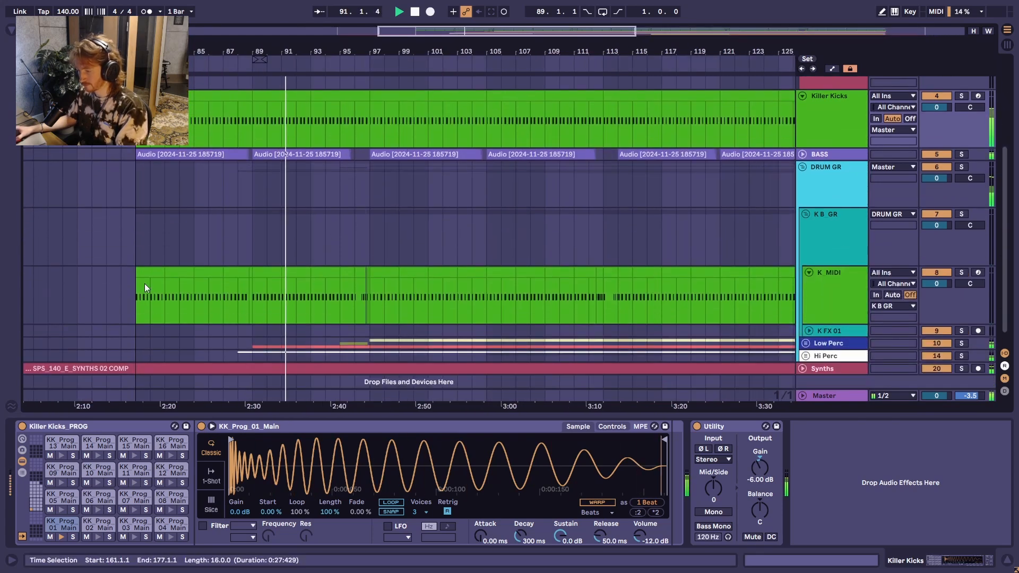
click(144, 284)
key(w)
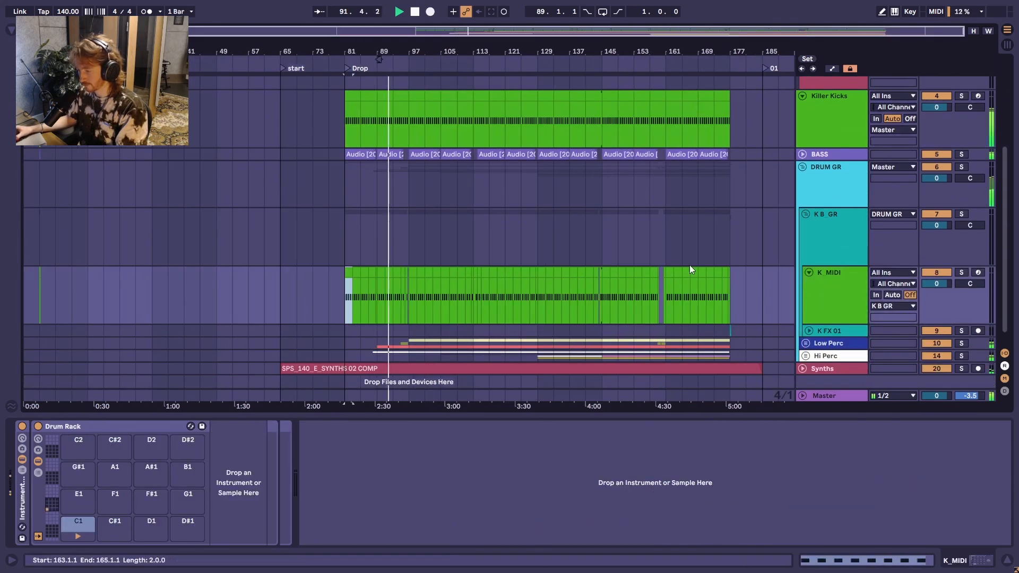
shift+click(739, 290)
key(ctrl+c)
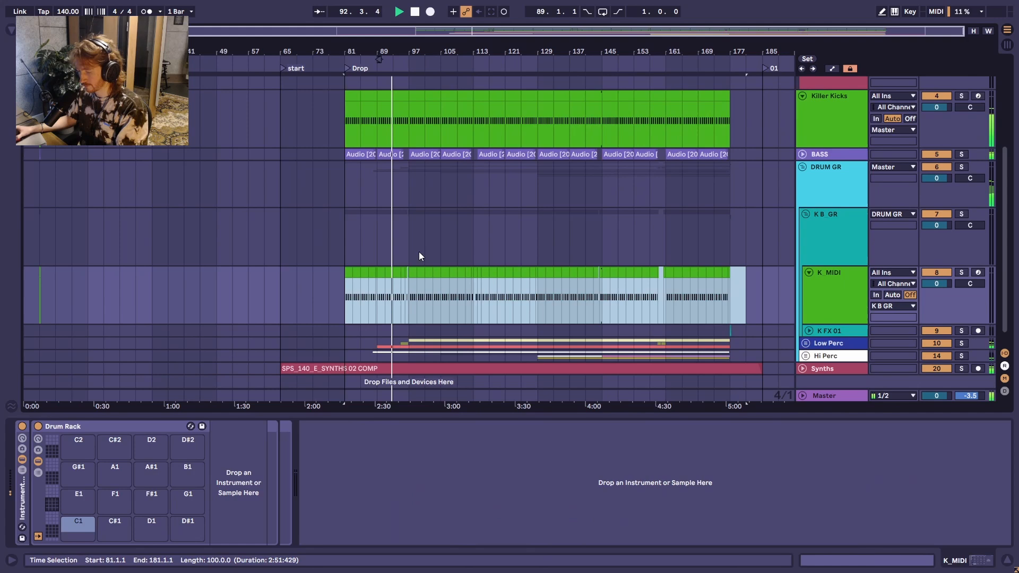
click(340, 122)
key(ctrl+v)
scroll(420, 197, up, 2)
scroll(432, 250, up, 8)
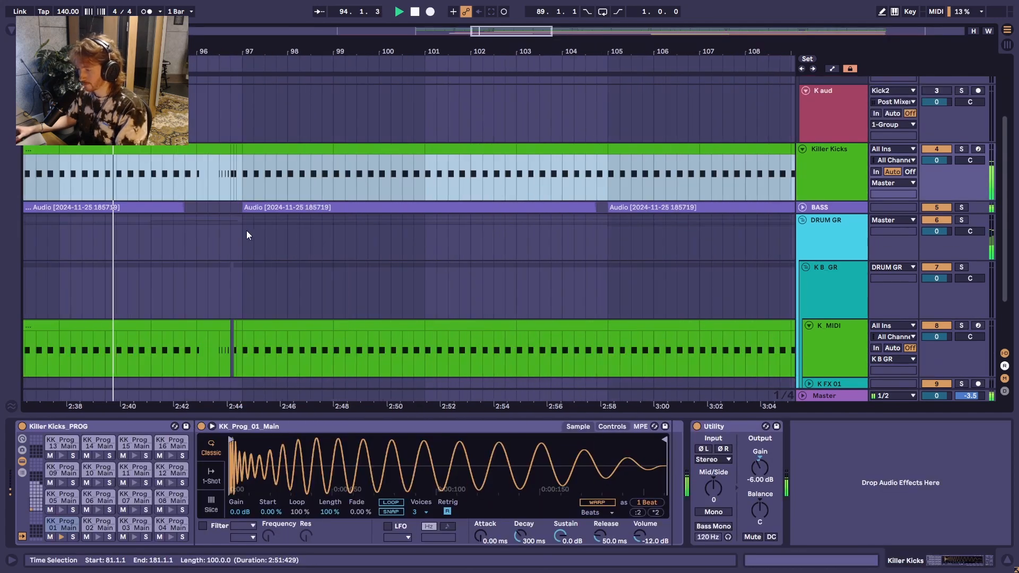
Step: Stop playback and consolidate the pasted Killer Kicks clips into one 100-bar clip
key(space)
key(ctrl+j)
scroll(207, 215, down, 3)
scroll(181, 212, left, 4)
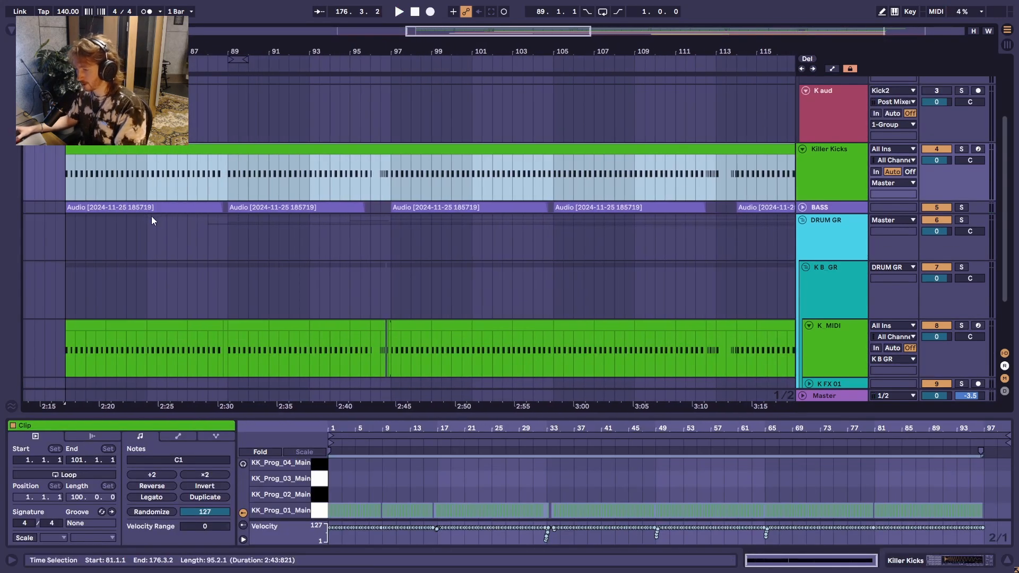
scroll(165, 197, up, 1)
scroll(228, 255, left, 2)
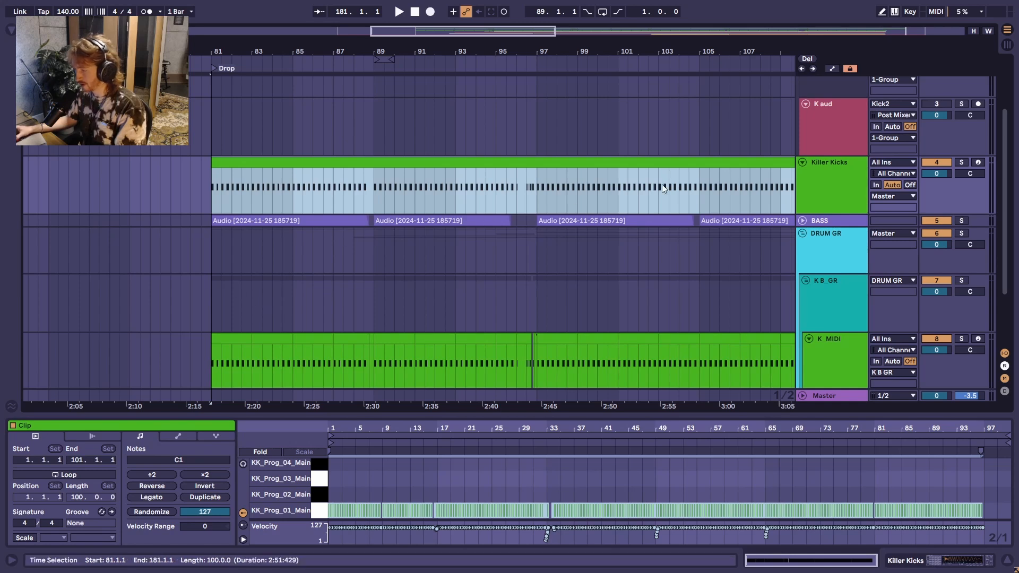
Step: Show the Killer Kicks track's drum rack and inspect the samples on its pads, from KK_Prog_02 up to KK_Prog_12
click(838, 176)
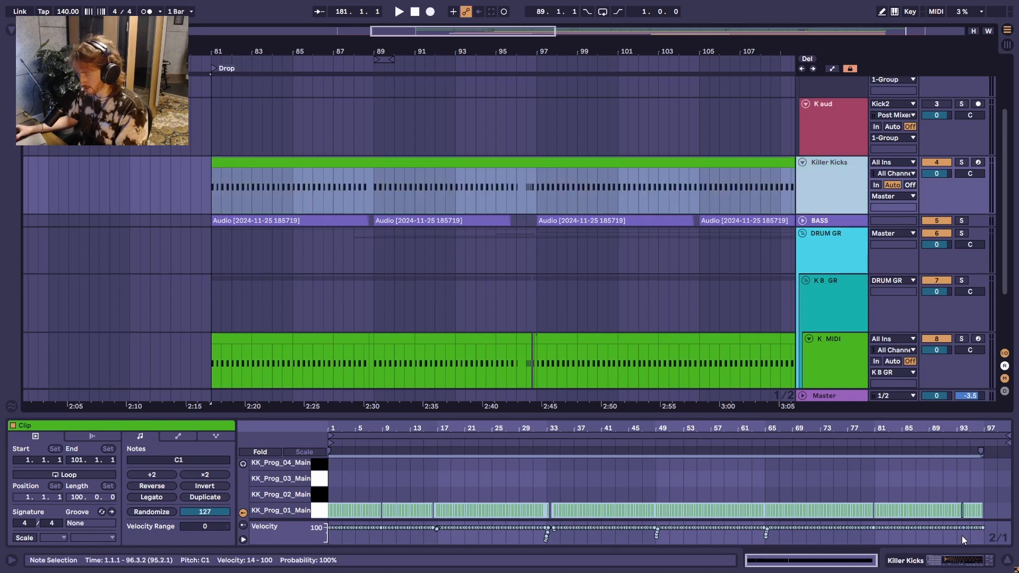
key(shift+Tab)
click(98, 525)
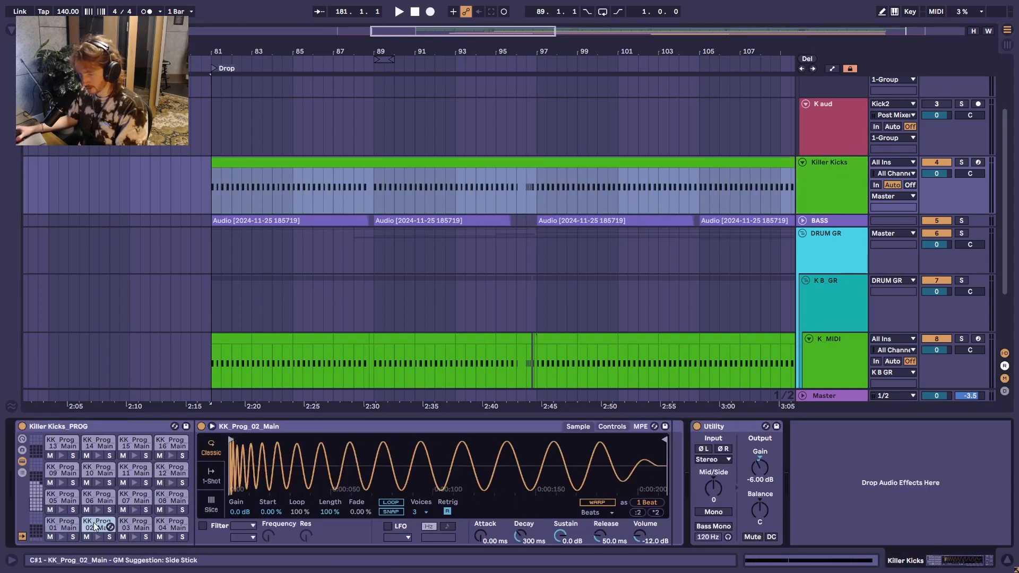
click(134, 524)
click(165, 525)
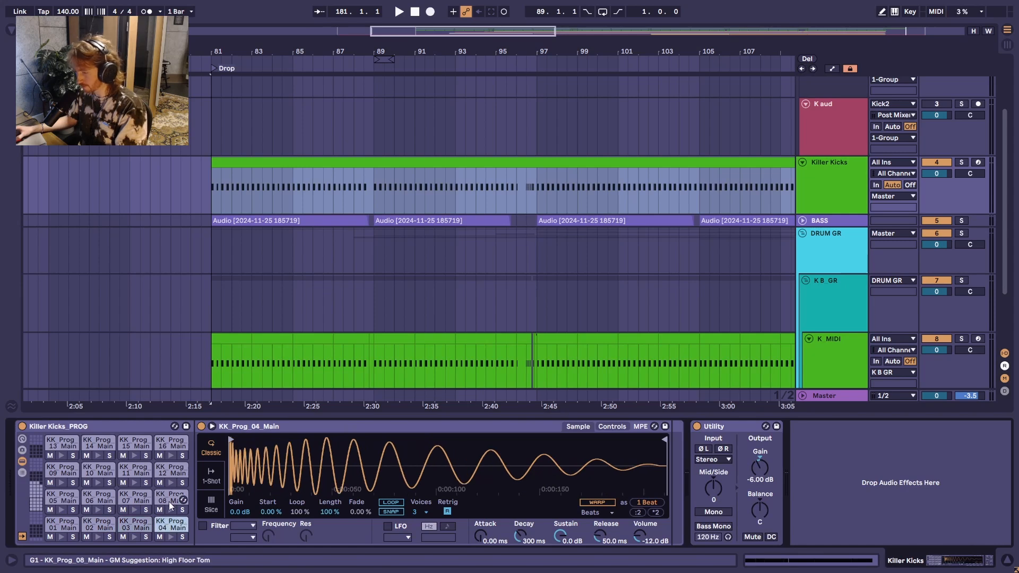
click(167, 498)
click(133, 498)
click(84, 498)
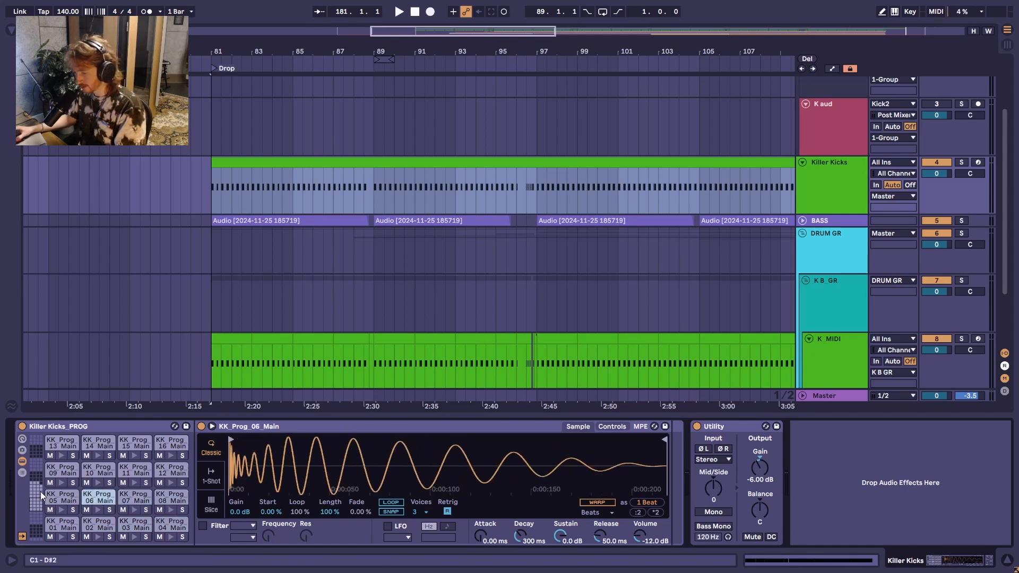
click(61, 497)
click(93, 467)
click(171, 470)
Step: Set the Utility gain on the Killer Kicks track to -4.00 dB and briefly play the drop from bar 81
drag(761, 470, 762, 469)
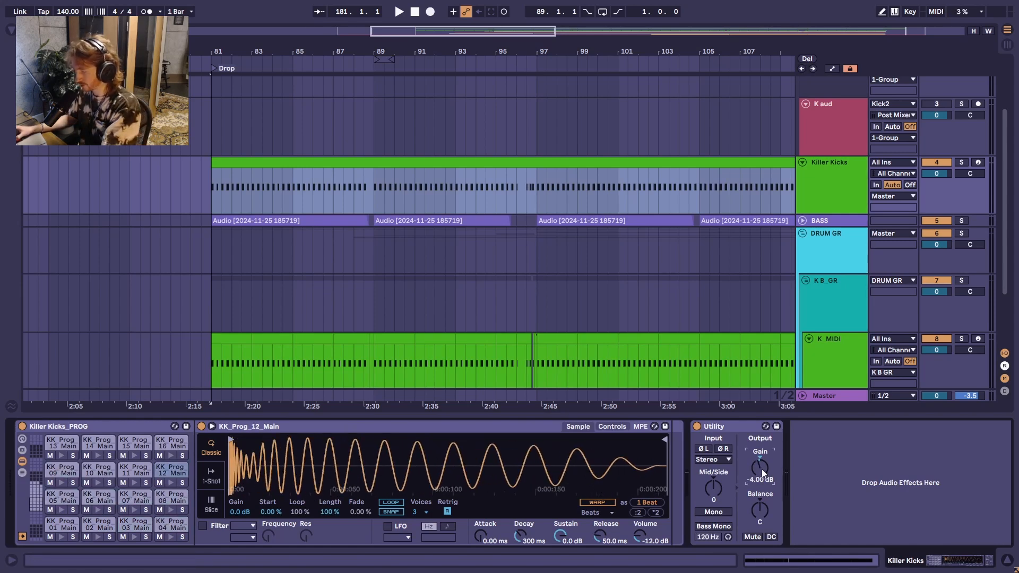
key(Tab)
key(space)
key(Tab)
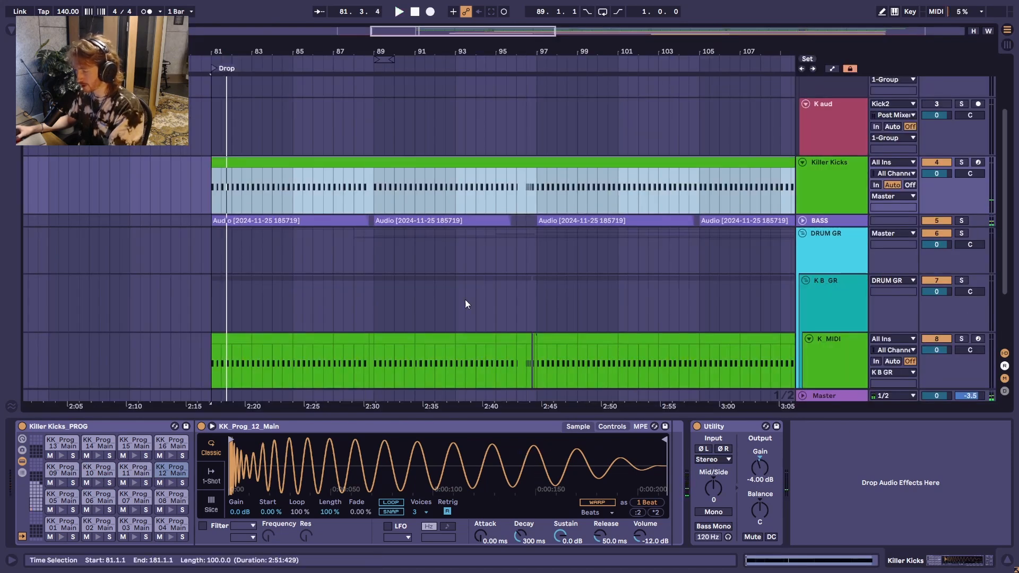
Step: Open the 100-bar Killer Kicks clip and enlarge its note editor to show the KK_Prog_01 to KK_Prog_31 rows, narrowing the clip properties
scroll(467, 302, up, 1)
click(855, 418)
drag(858, 413, 858, 509)
click(330, 222)
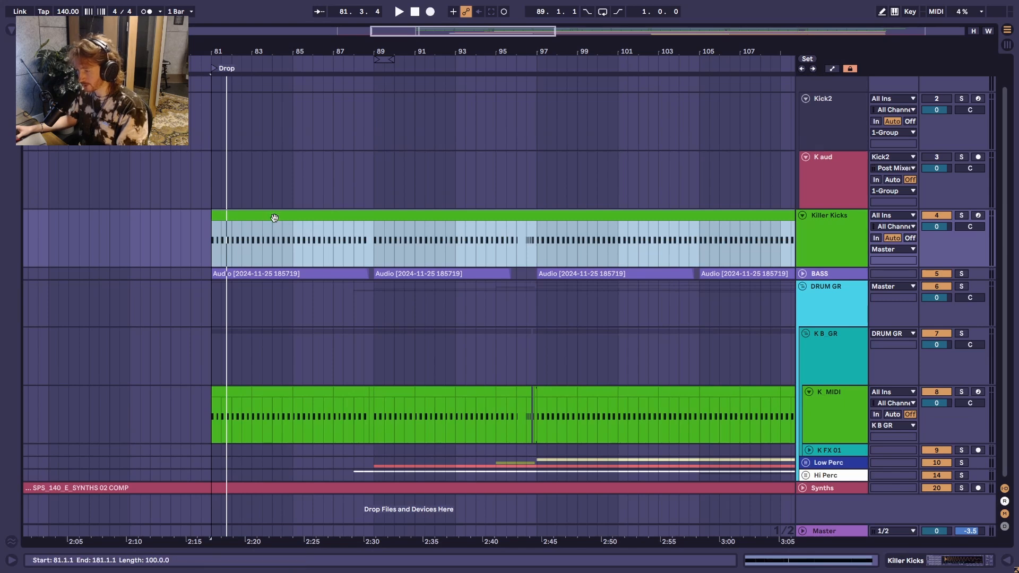
double_click(275, 218)
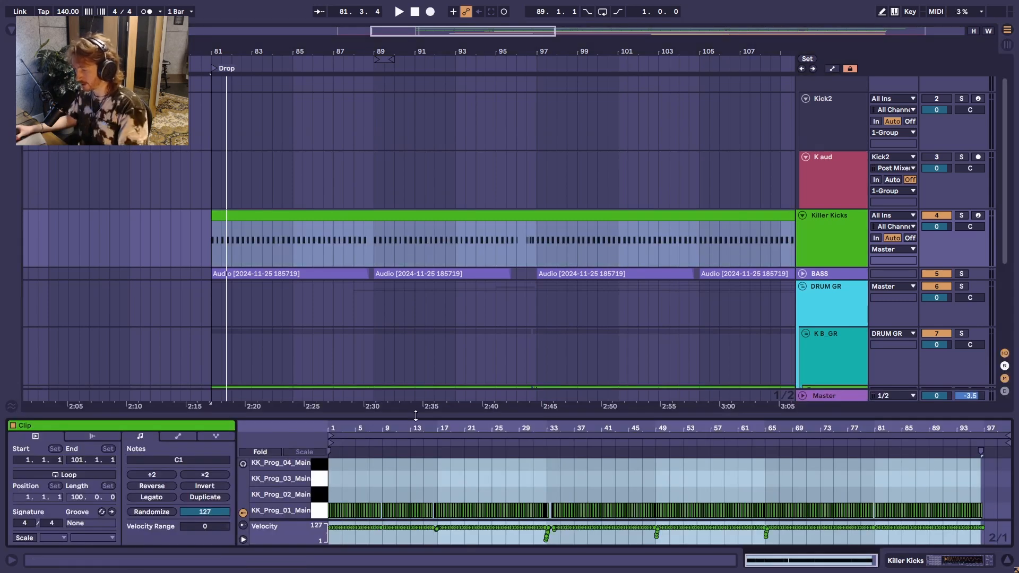
drag(416, 415, 416, 251)
drag(153, 439, 125, 441)
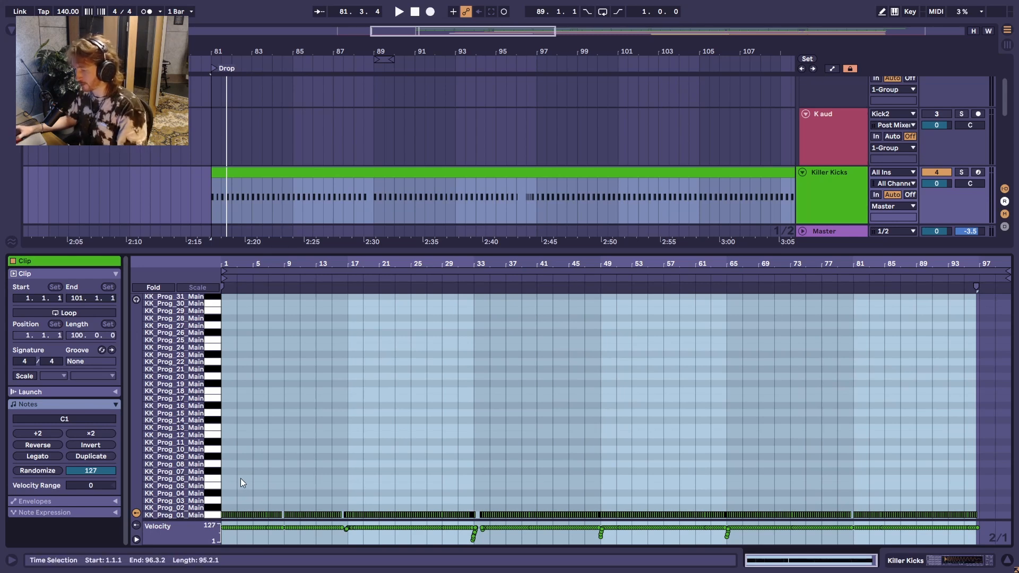
Step: Select all KK_Prog_01 notes, audition them, leave a deactivated copy on that row and put the active notes on KK_Prog_02 (C#1)
click(213, 516)
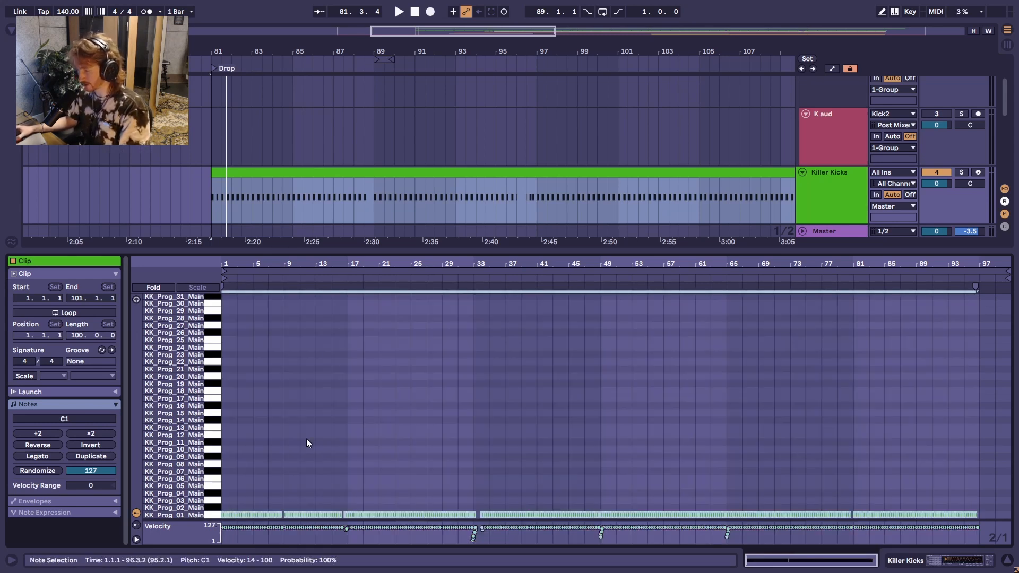
key(space)
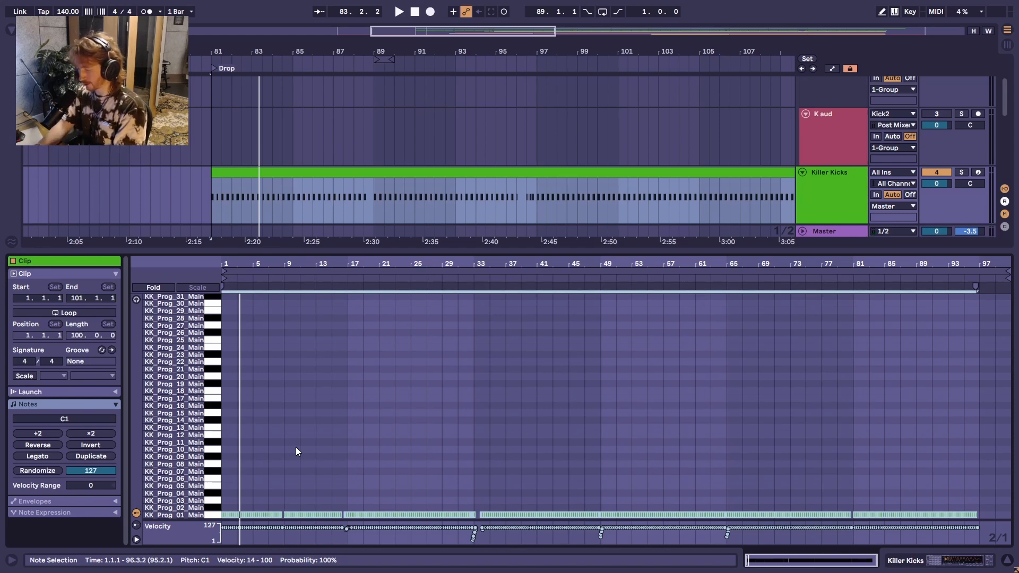
key(0)
key(Up)
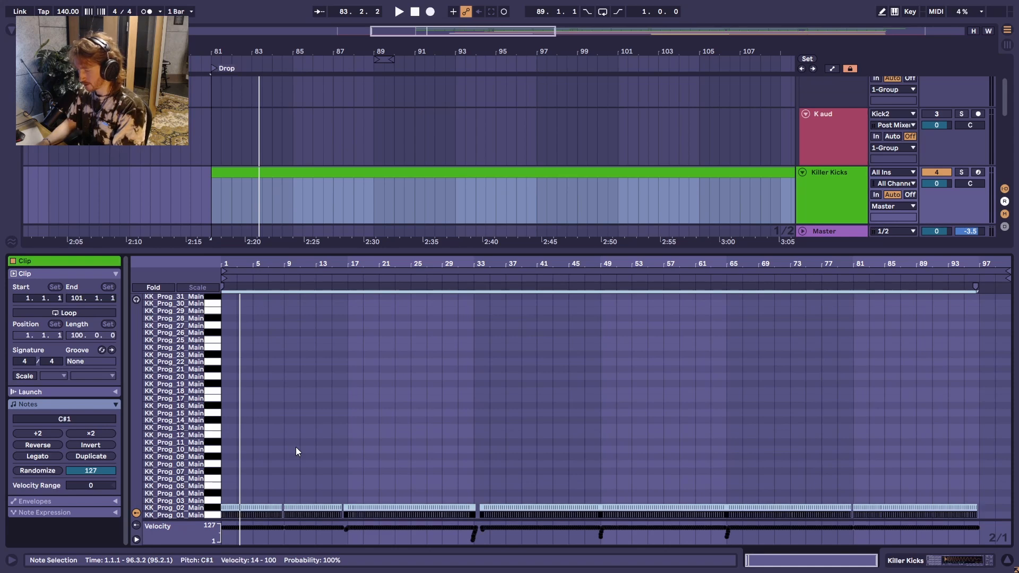
key(0)
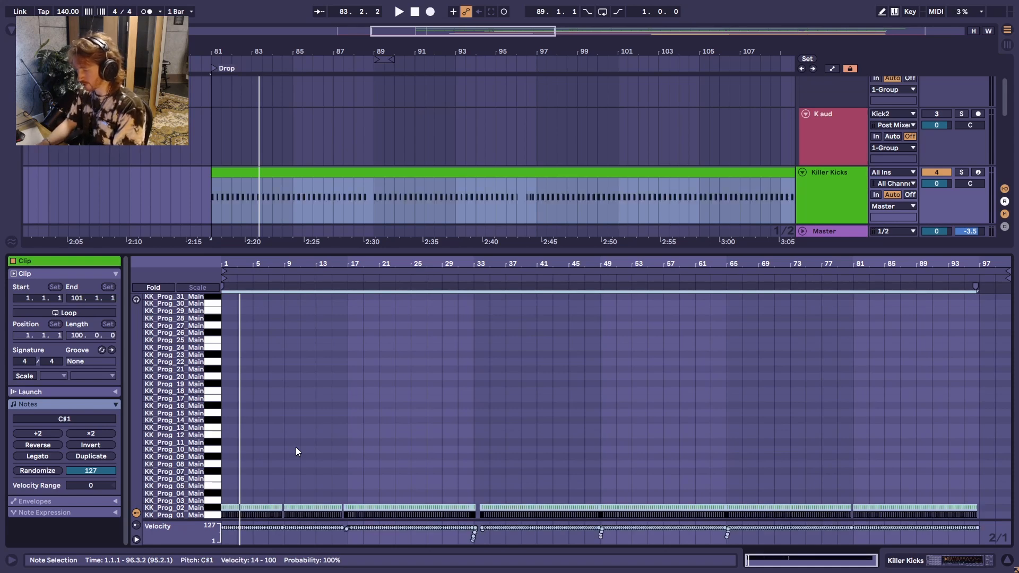
Step: Play the KK_Prog_02 kick, mark that row with deactivated notes and move the active notes up to KK_Prog_03 (D1)
key(space)
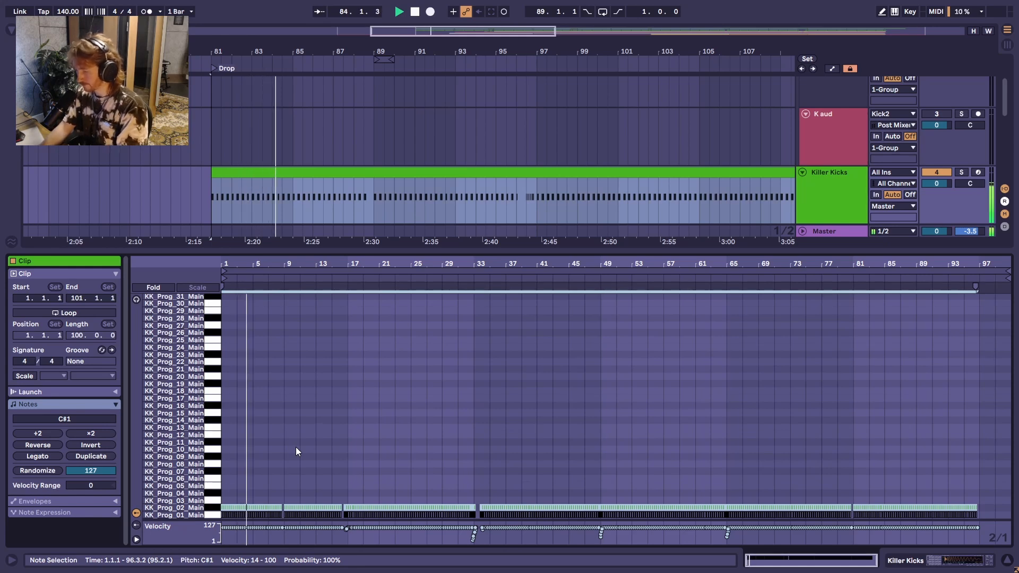
key(0)
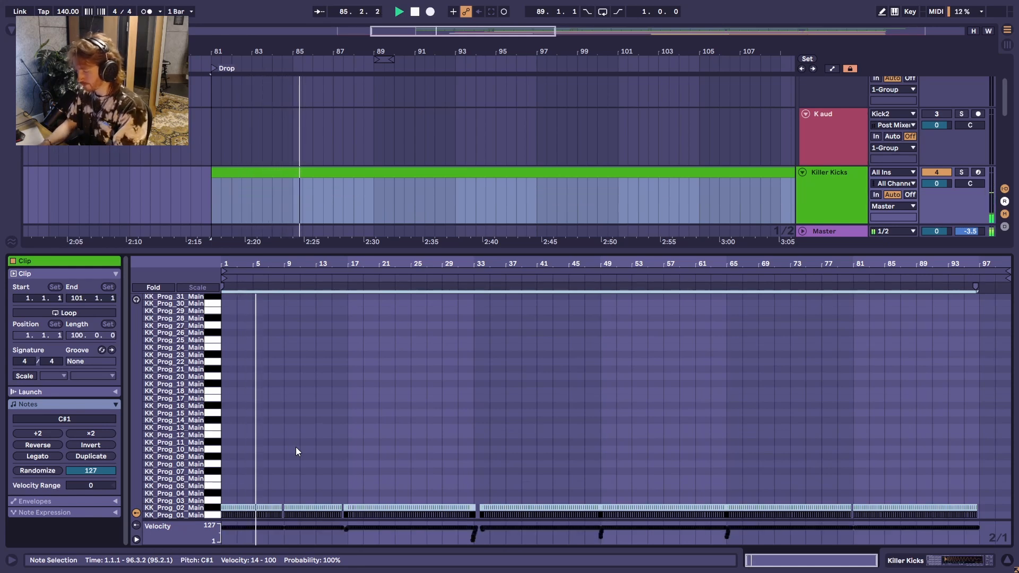
key(Up)
key(0)
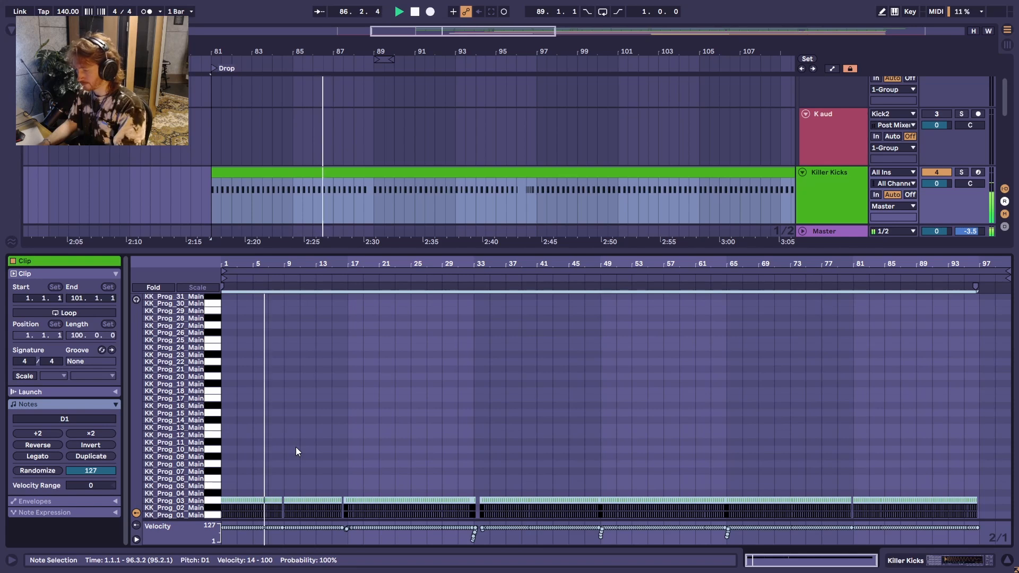
Step: During playback, transpose the notes one semitone at a time to KK_Prog_09 (G#1), leaving a deactivated copy on KK_Prog_05
key(Up)
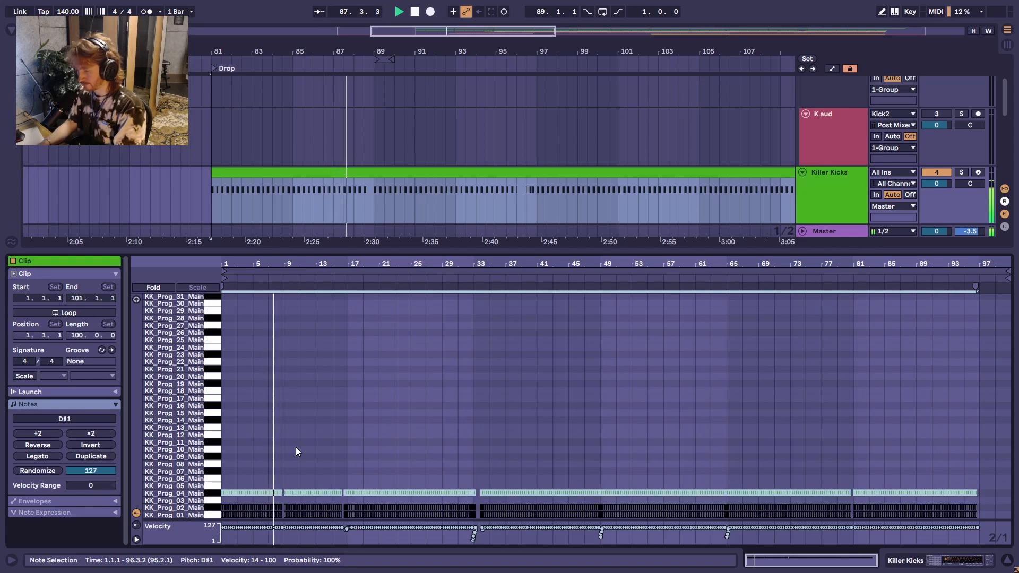
key(Up)
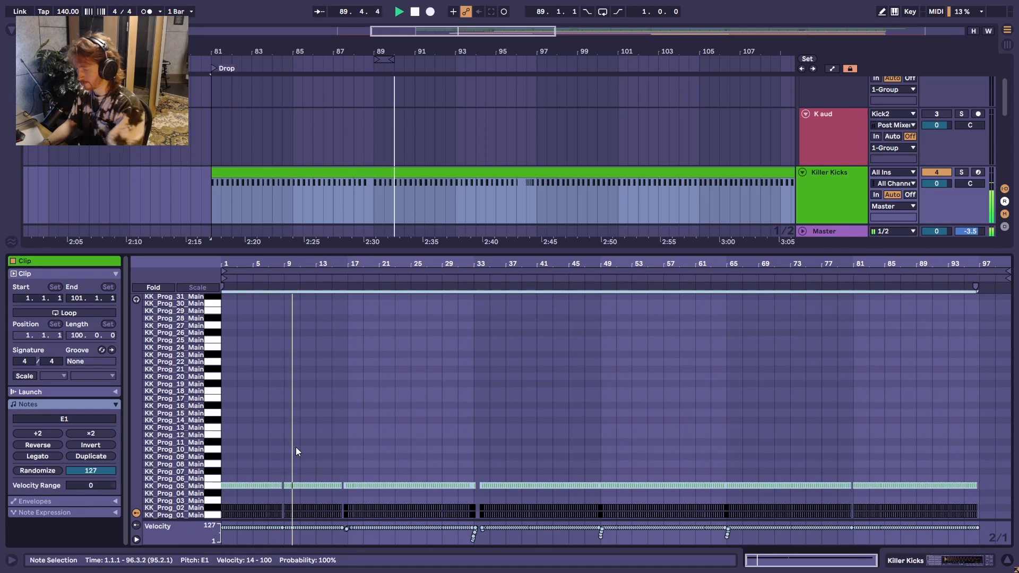
key(Up)
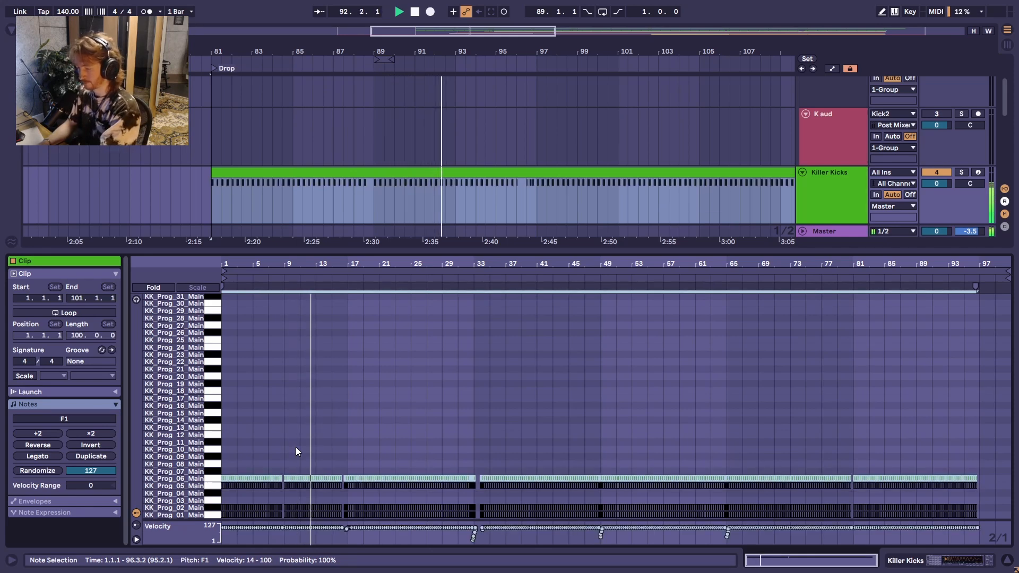
key(Up)
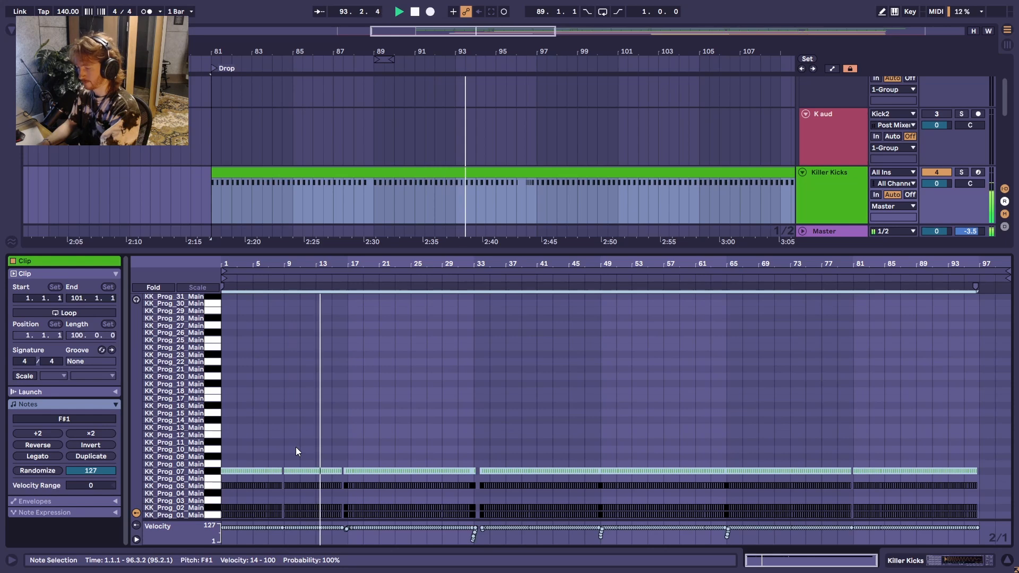
key(Up)
key(Up)
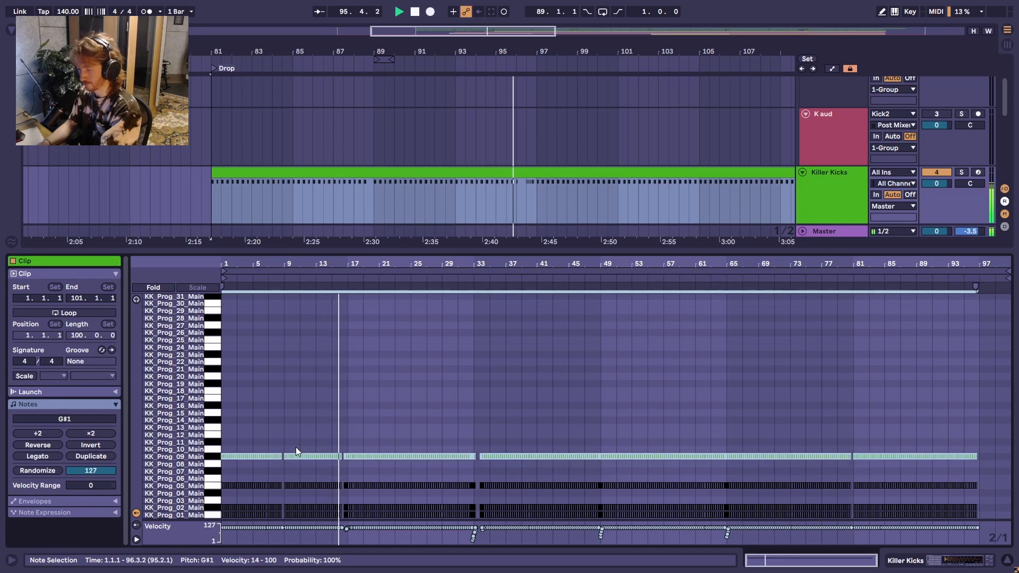
Step: Audition KK_Prog_10 to KK_Prog_16 (D#2) by raising the notes in semitones, leaving a deactivated copy on KK_Prog_10
key(Up)
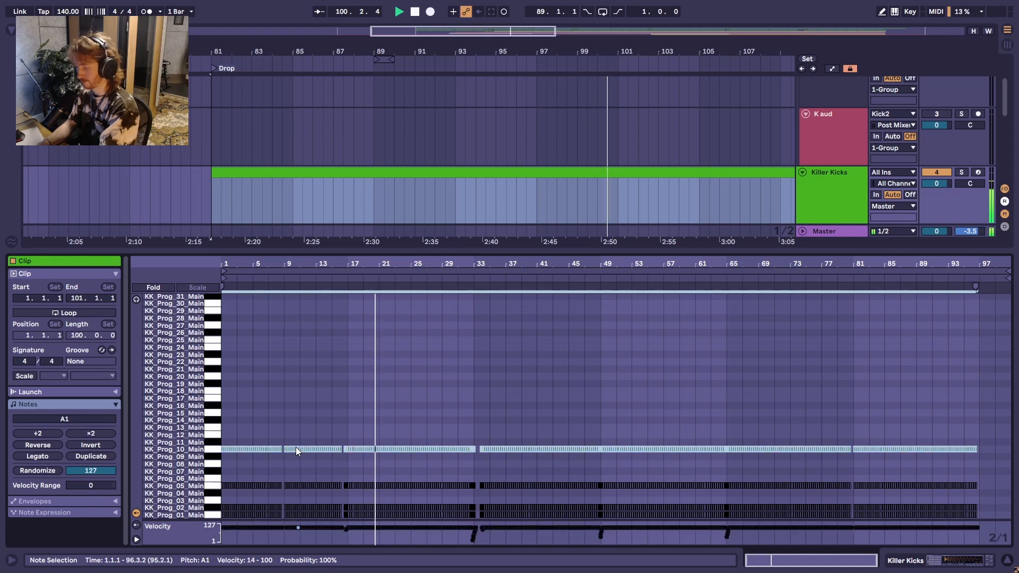
key(Up)
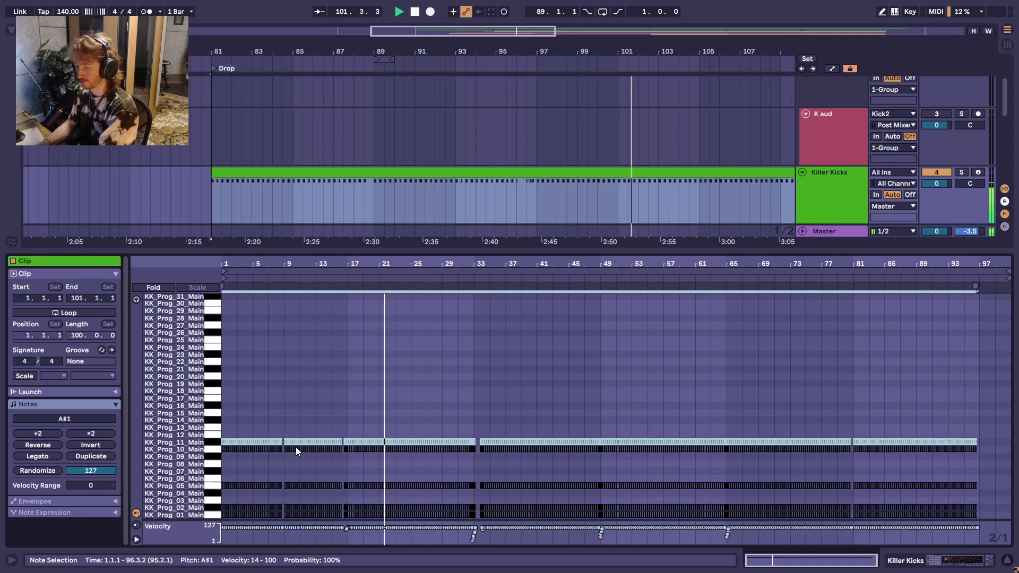
key(Up)
key(Up)
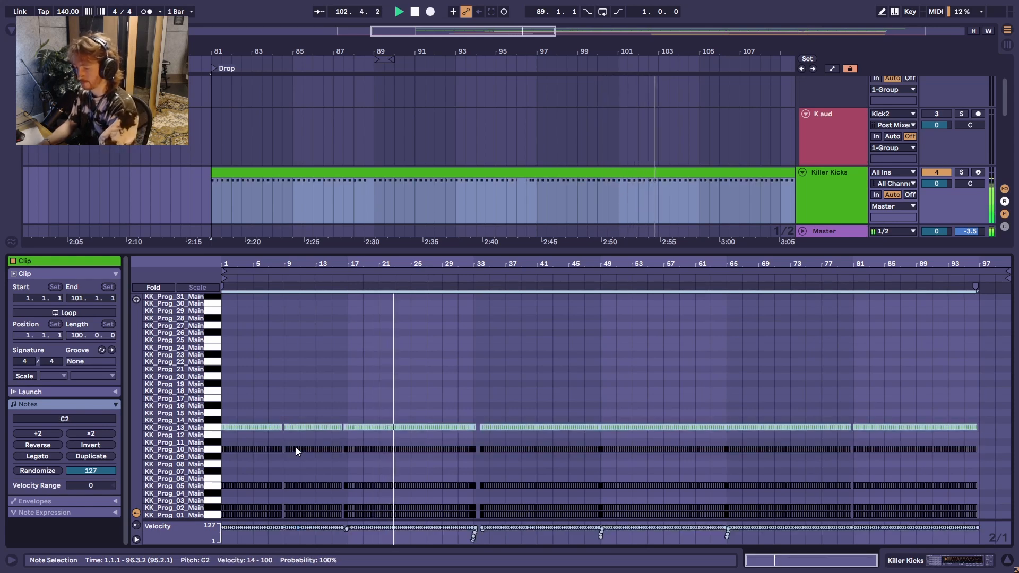
key(Up)
key(Up)
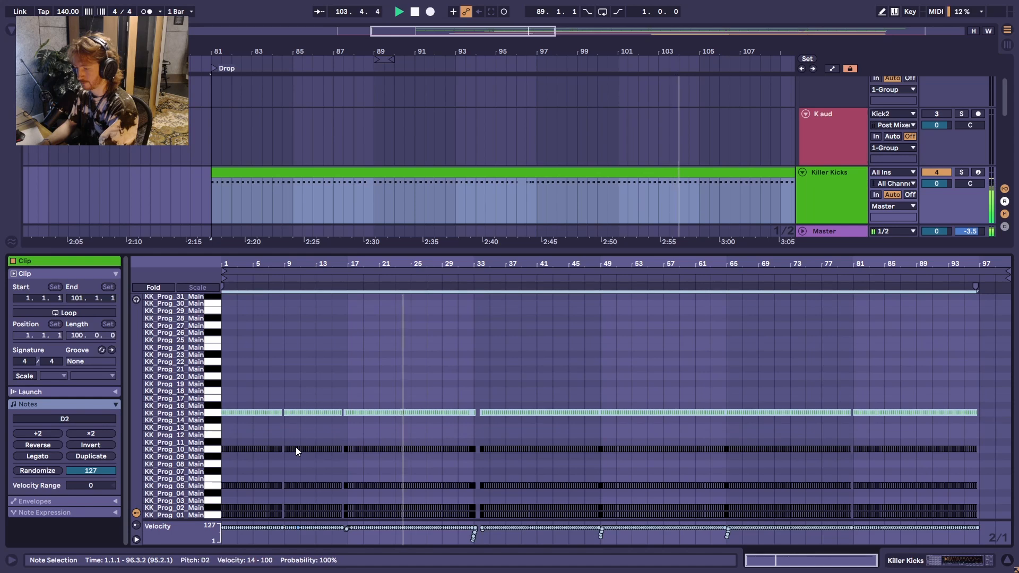
key(Up)
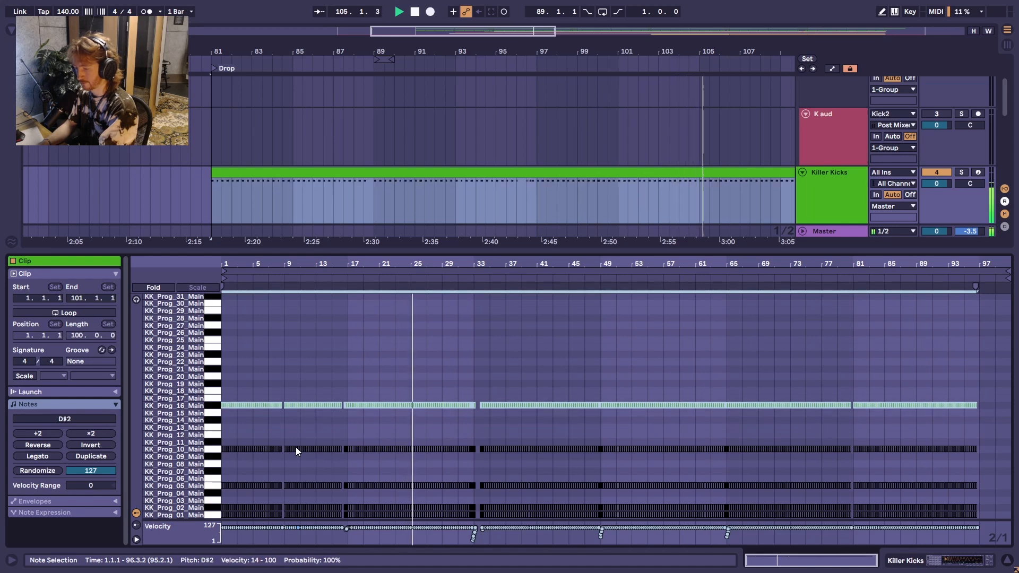
Step: Keep raising the notes in semitones from KK_Prog_17 to KK_Prog_21 (G#2) while the drop plays
key(Up)
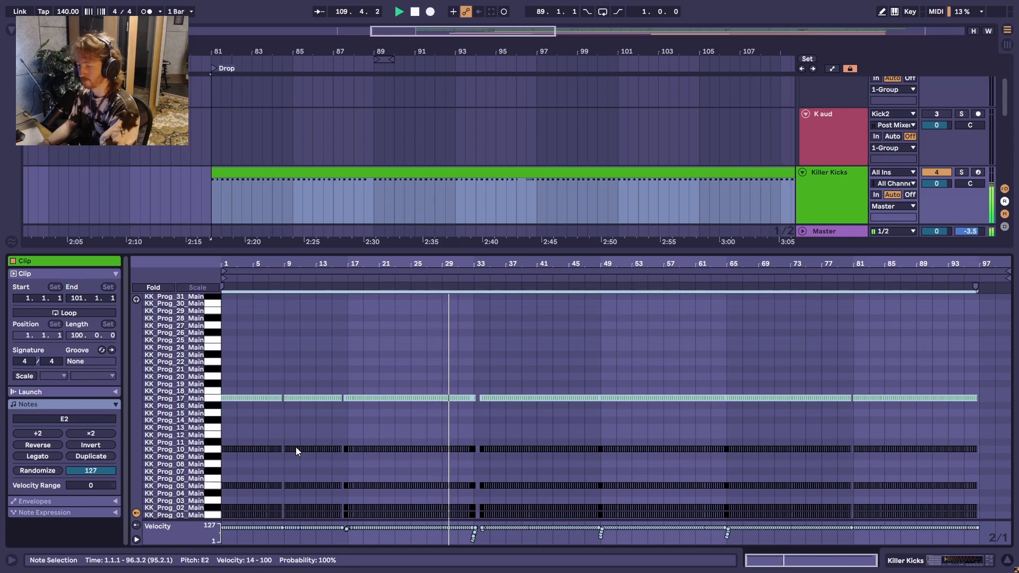
key(Up)
key(Up)
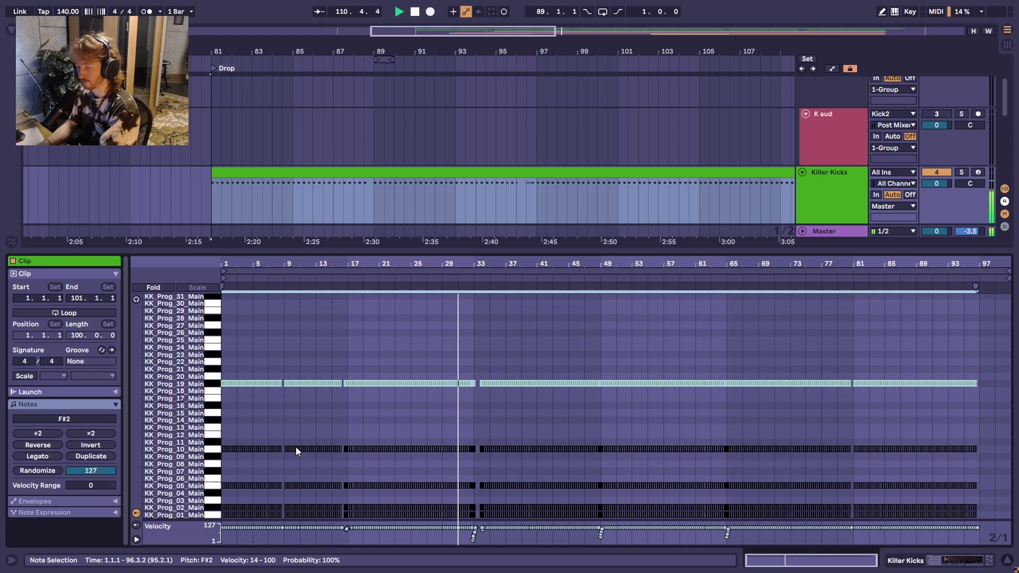
key(Up)
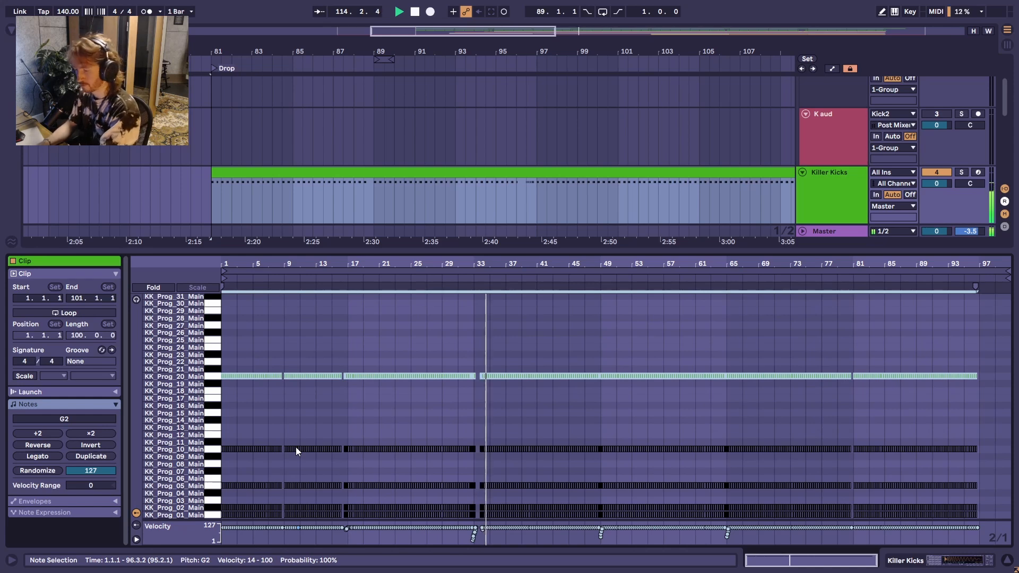
key(Up)
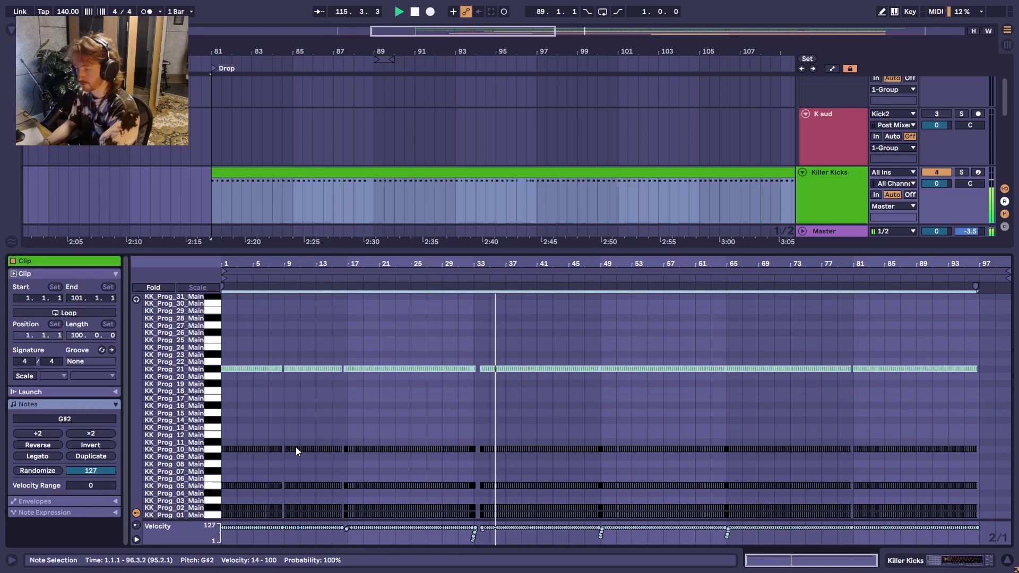
Step: Audition the higher kicks up to KK_Prog_27 (D3), and bring the notes back down to KK_Prog_21 (G#2)
key(Up)
key(Up)
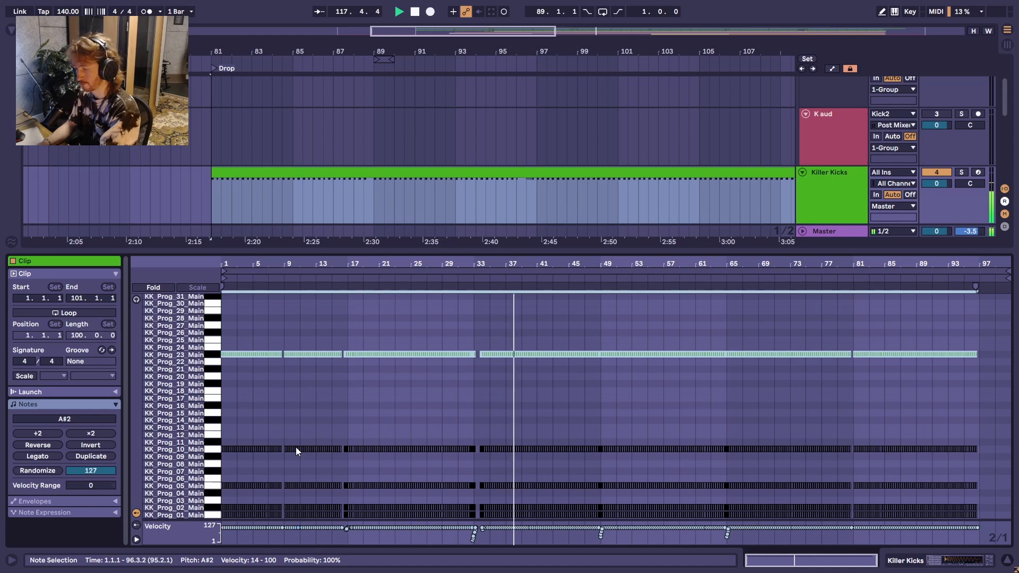
key(Up)
key(Up)
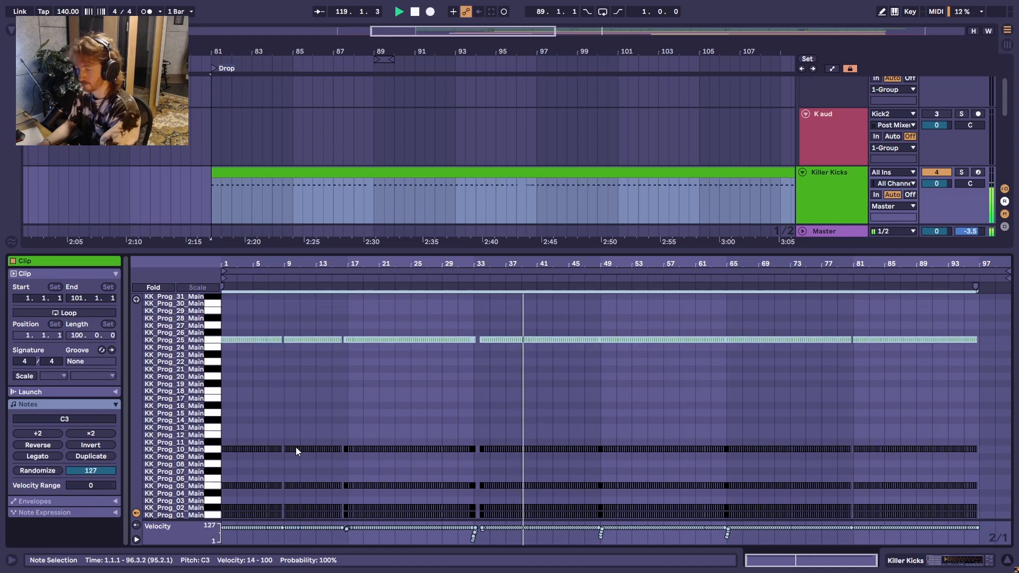
key(Up)
key(Up)
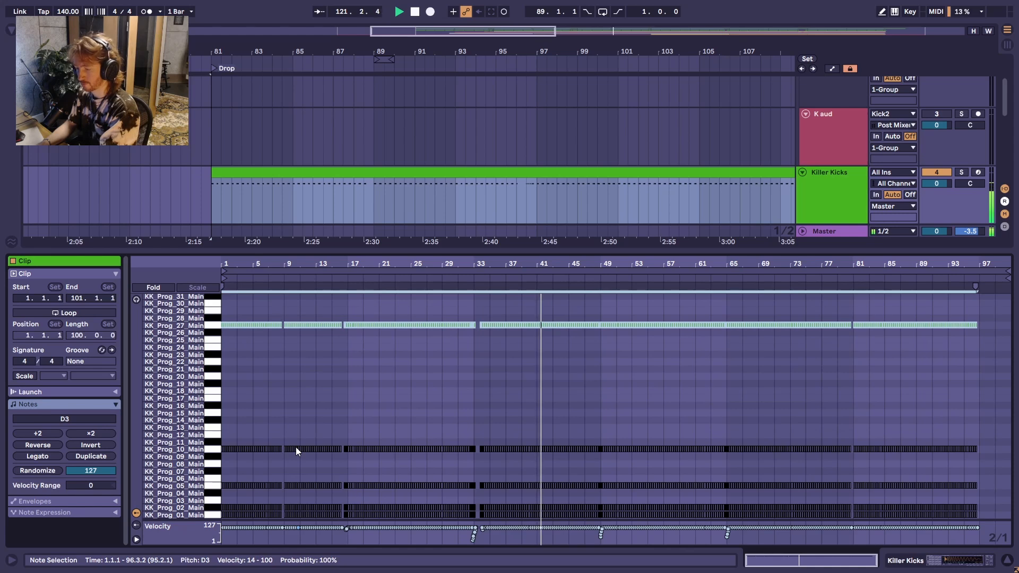
key(Down)
key(Down)
key(Down)
key(Down)
key(Down)
key(Down)
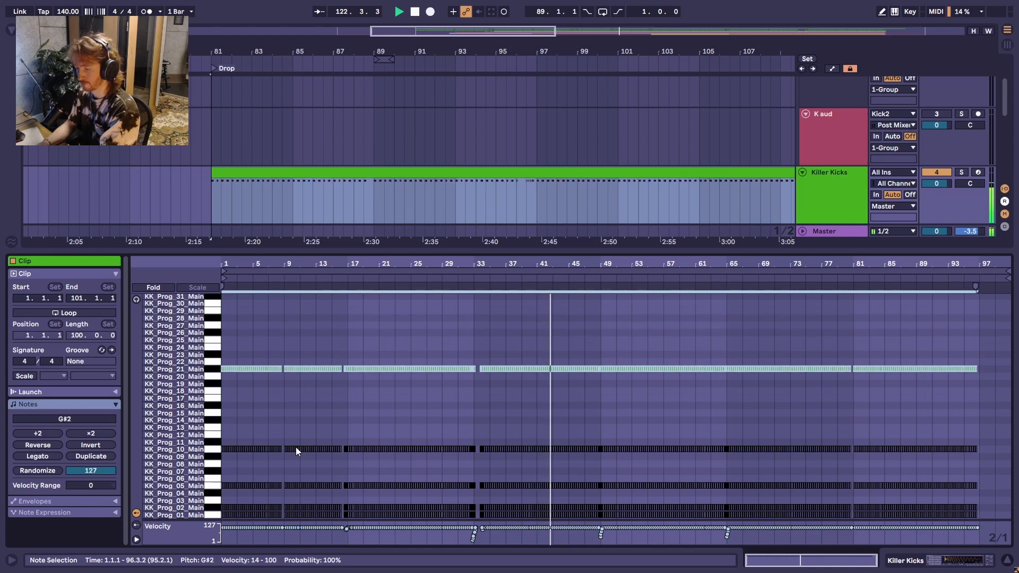
key(Down)
key(Up)
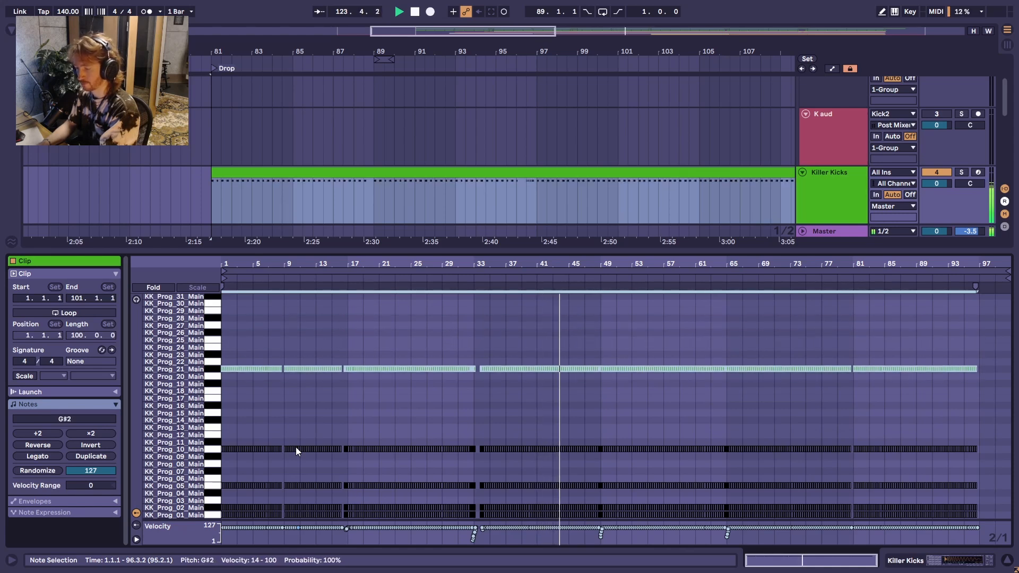
Step: Lower the notes to KK_Prog_19 (F#2), leave a deactivated copy there, and raise the active notes to KK_Prog_21 (G#2)
key(Down)
key(Down)
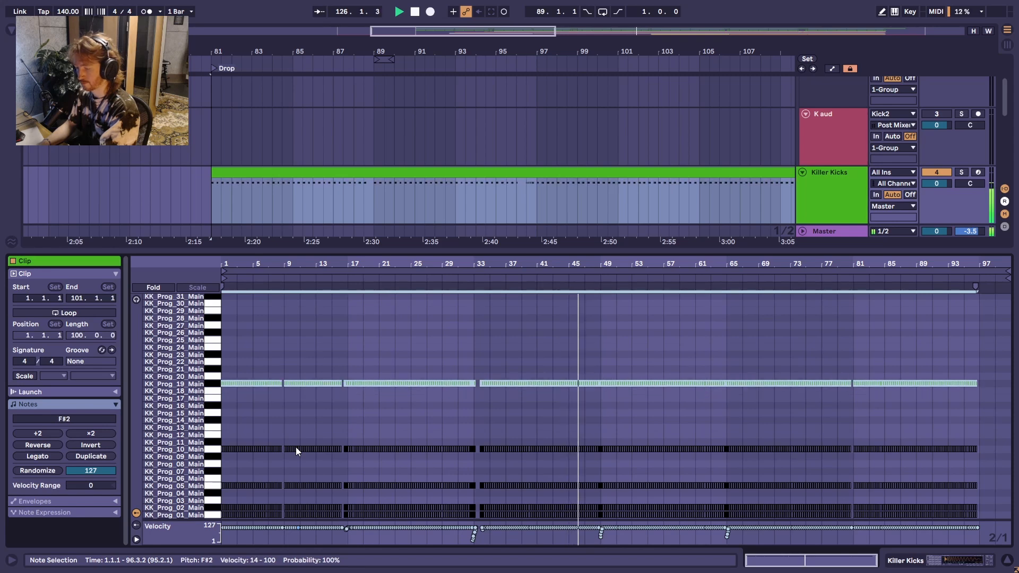
key(0)
key(Up)
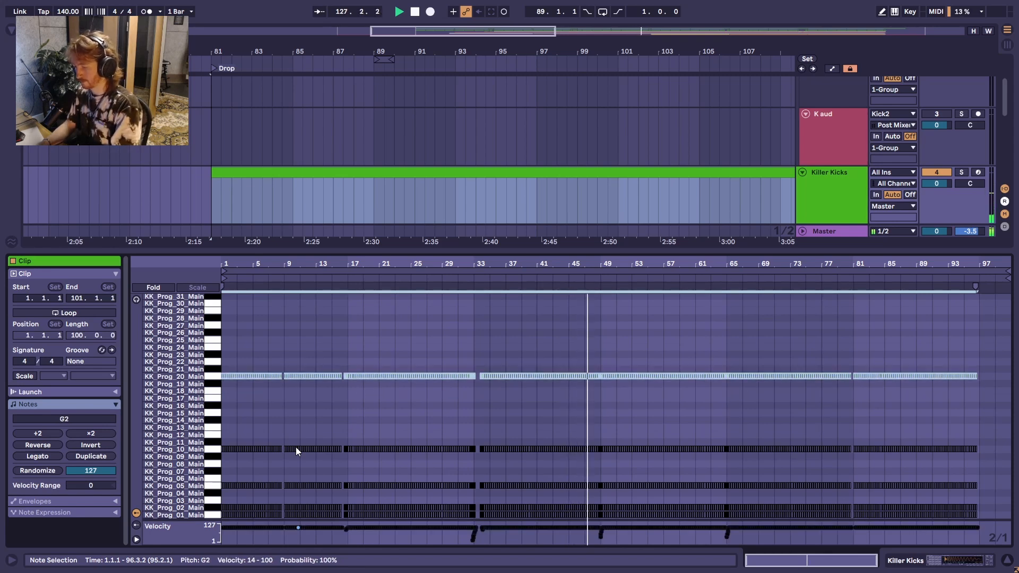
key(Down)
key(ctrl+c)
key(ctrl+v)
key(Up)
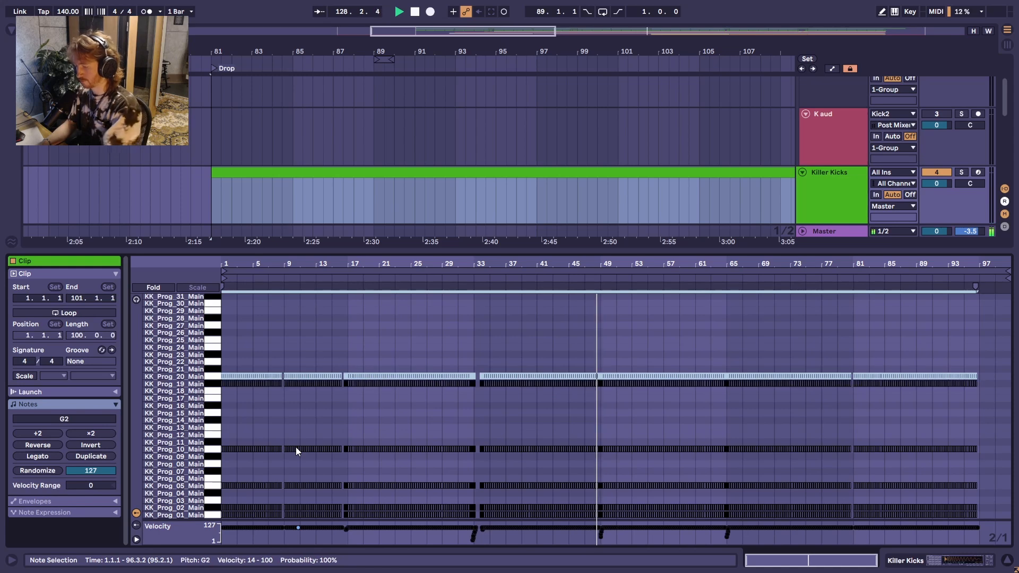
key(0)
key(Up)
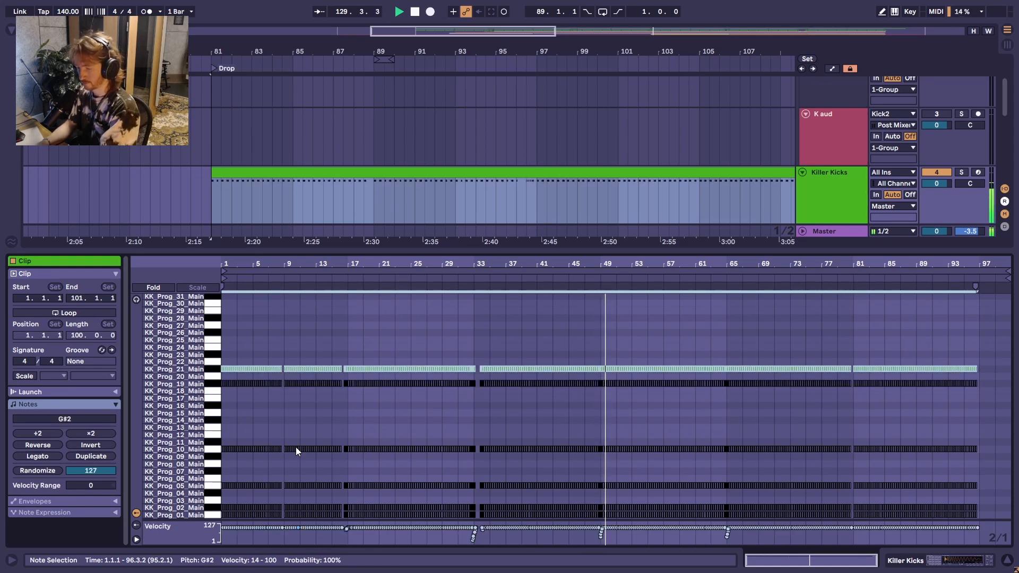
Step: Audition KK_Prog_22 (A2), leave a deactivated copy on it, and raise the active notes to KK_Prog_24 (B2)
key(Up)
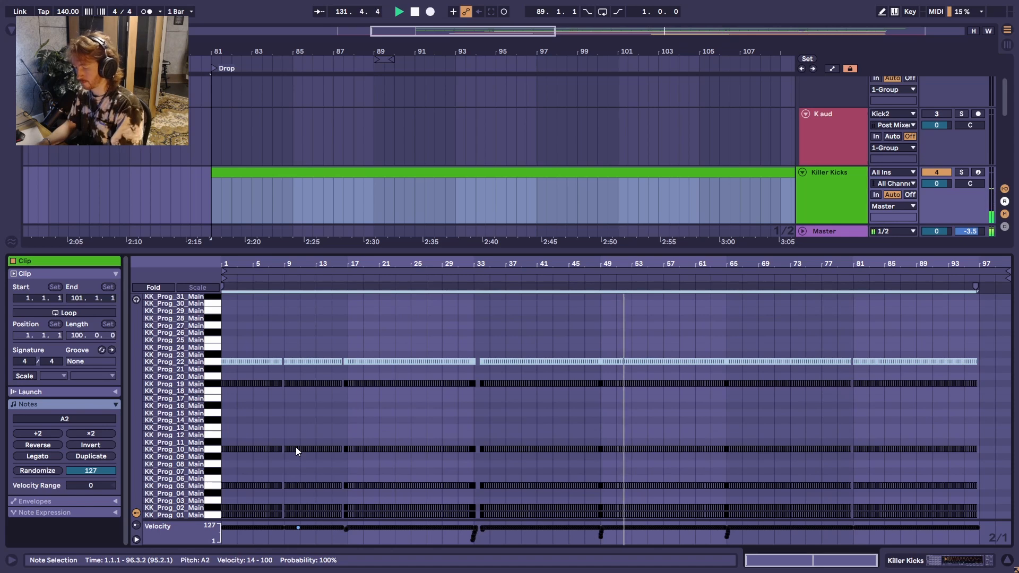
key(Up)
Step: Audition the higher kicks from KK_Prog_25 to KK_Prog_31 (F#3) by raising the notes in semitones
key(Up)
key(Up)
key(Up)
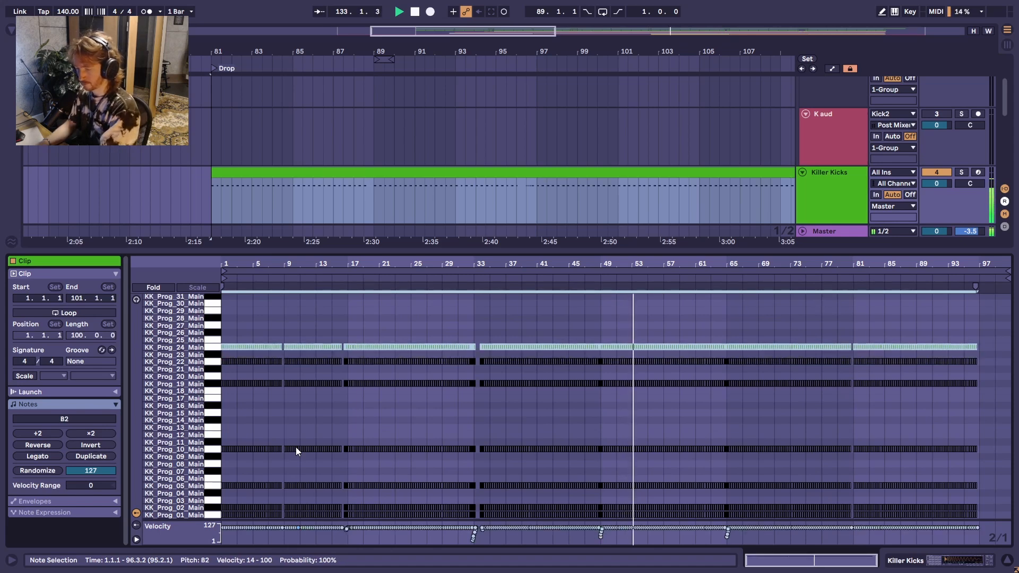
key(Up)
key(Up)
key(Up)
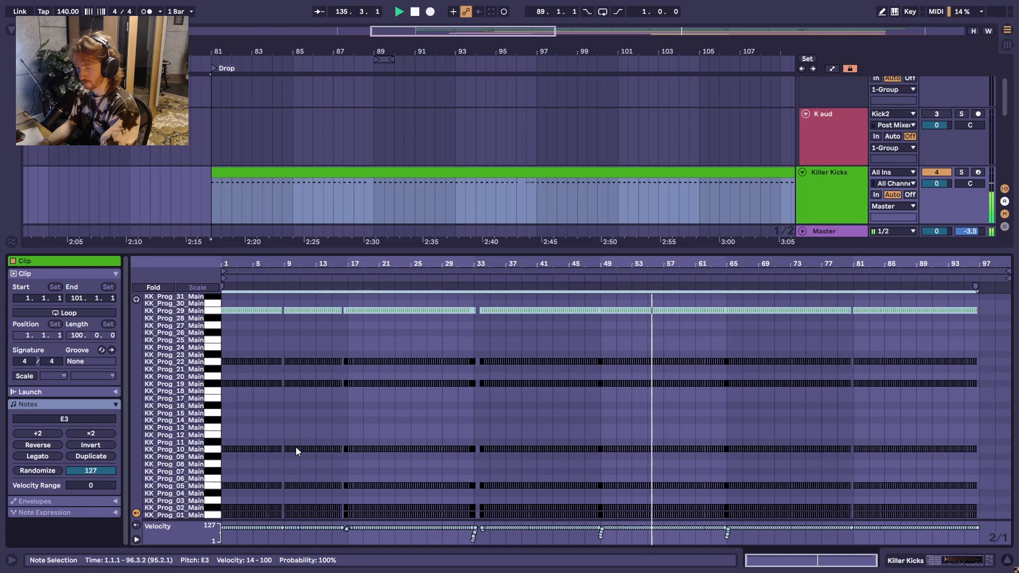
key(Up)
key(Up)
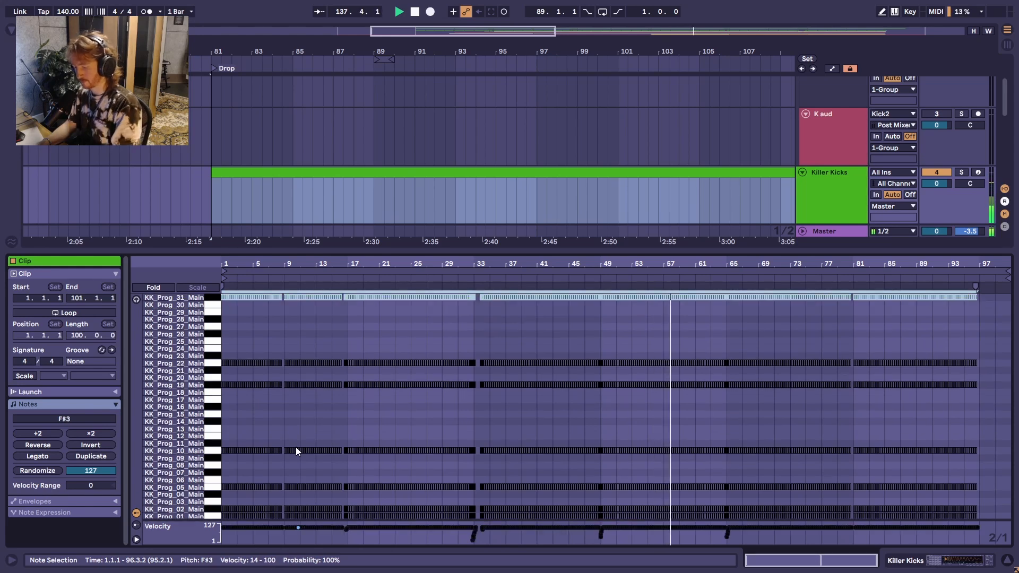
Step: Leave a deactivated copy on KK_Prog_31 and audition KK_Prog_32 to KK_Prog_35 (A#3) in semitones
key(Up)
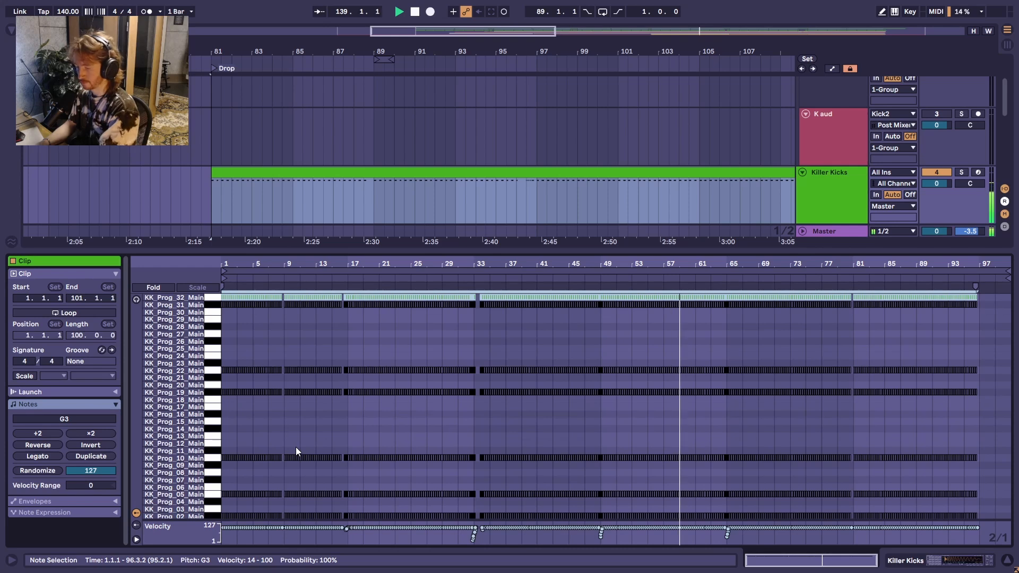
key(Up)
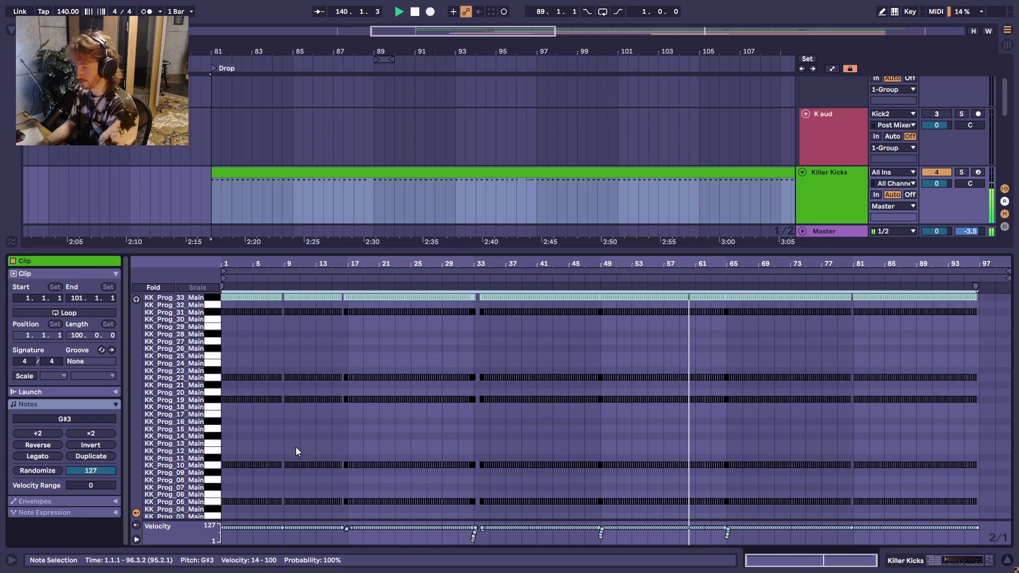
key(Up)
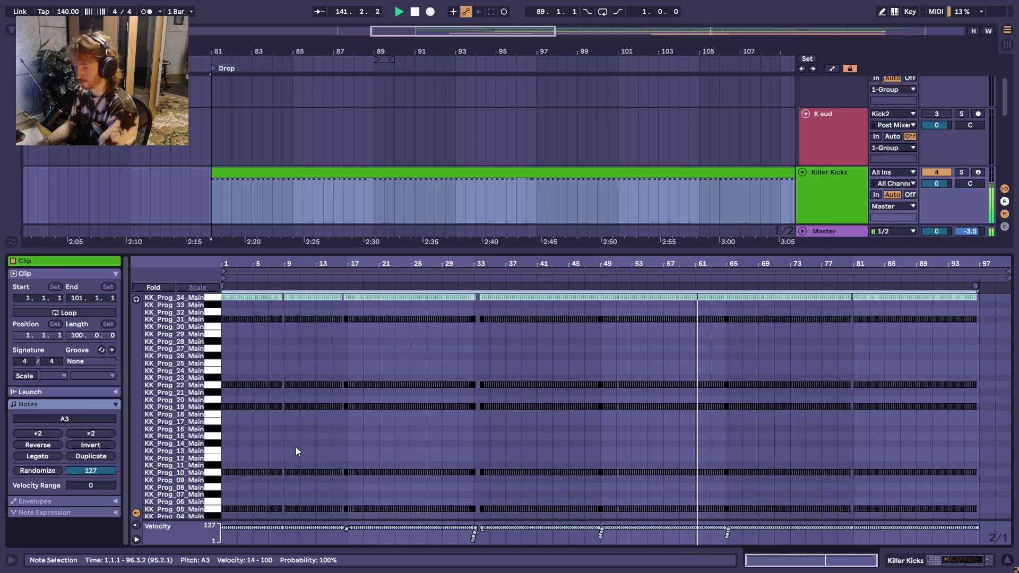
key(Up)
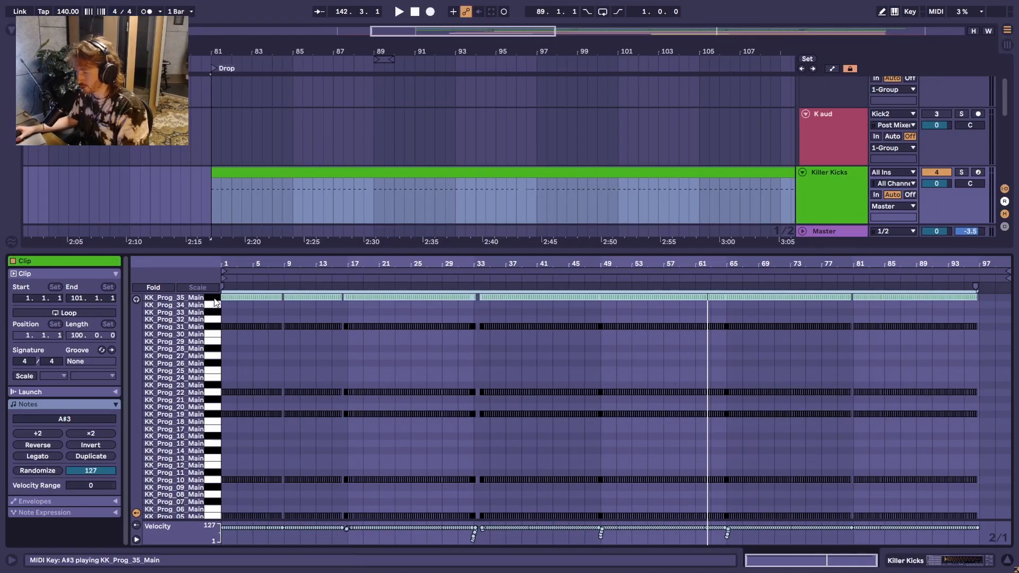
Step: Restart playback from the Killer Kicks clip's start at bar 81 and switch the active notes from KK_Prog_35 to KK_Prog_31
click(296, 175)
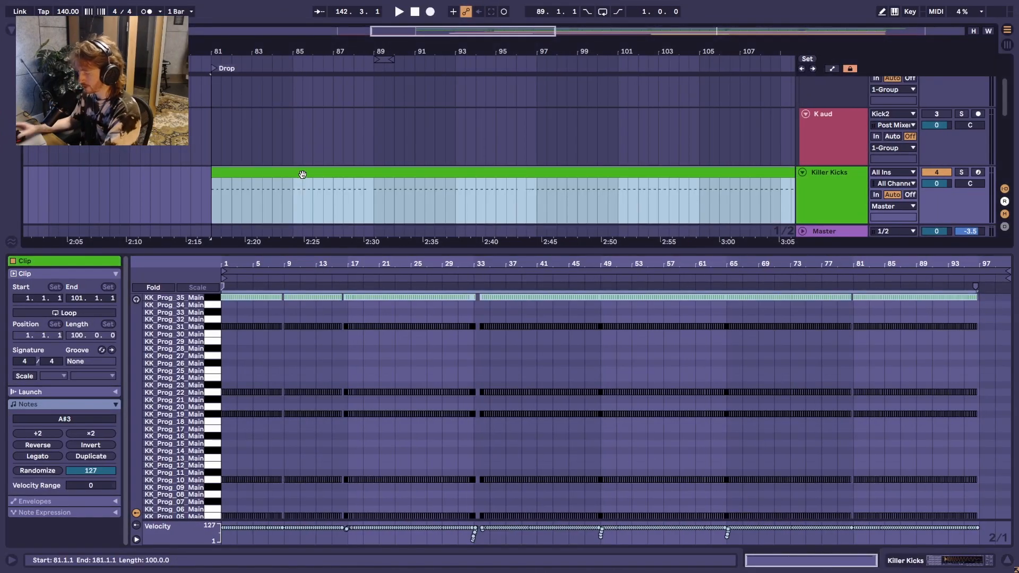
key(space)
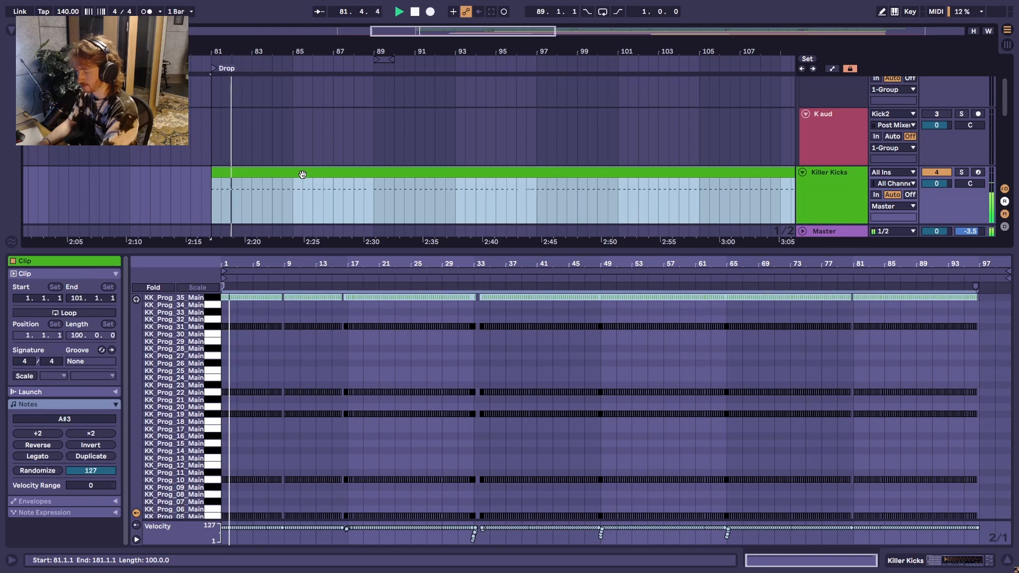
click(217, 326)
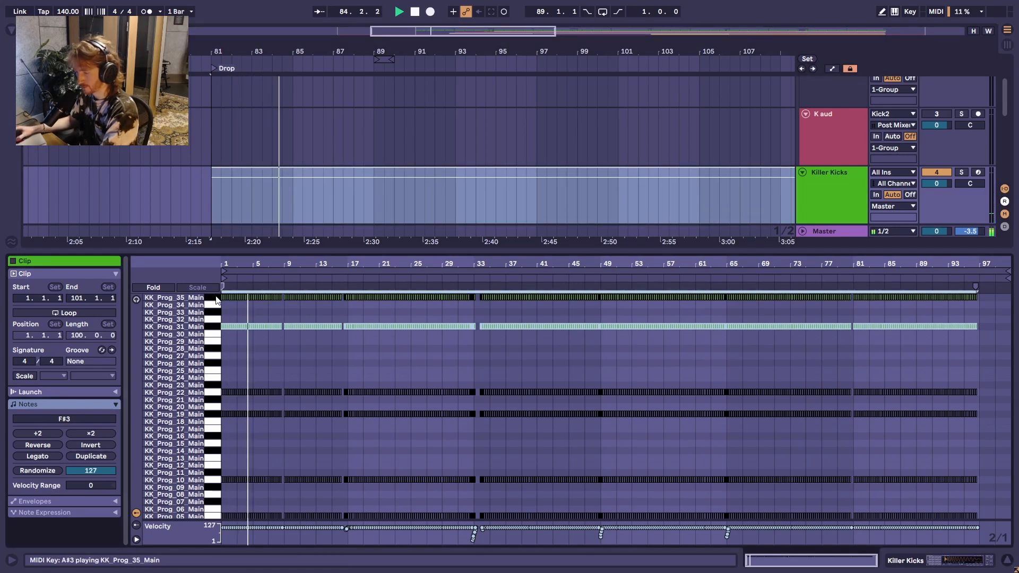
click(215, 299)
click(212, 329)
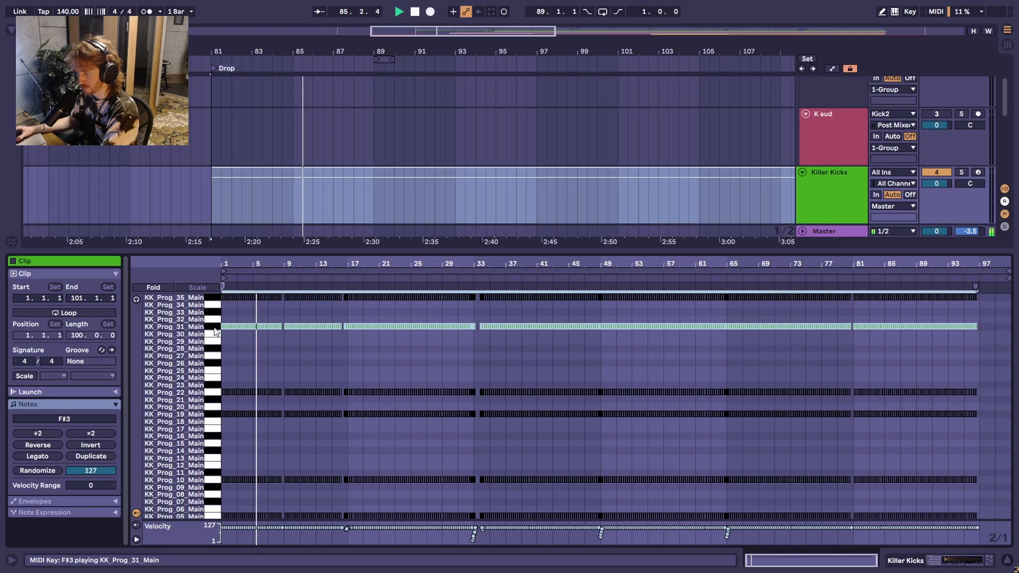
click(312, 176)
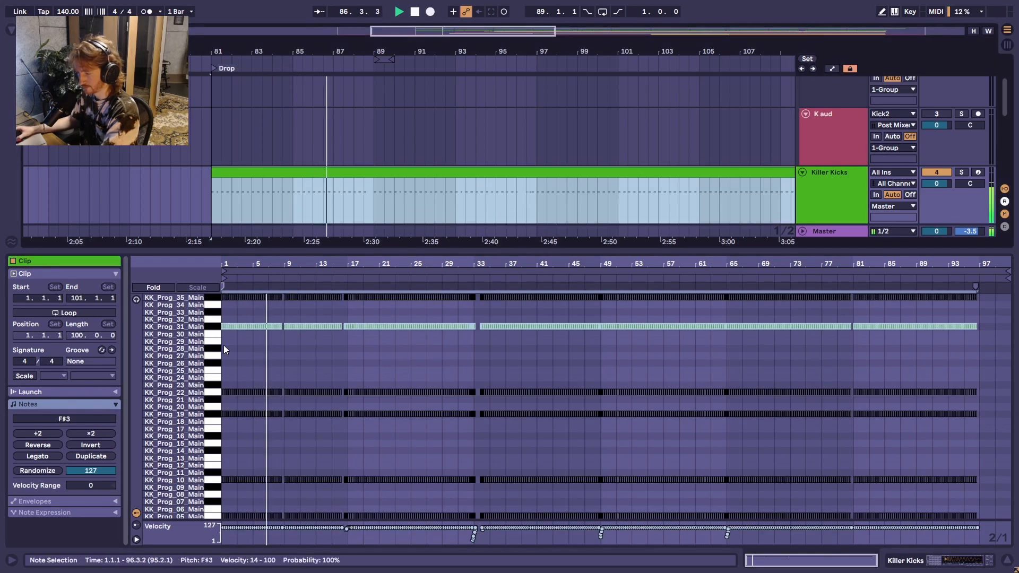
Step: Compare KK_Prog_35 and KK_Prog_31 by alternating which is active, delete the KK_Prog_31 notes, and select the KK_Prog_35 notes
click(214, 298)
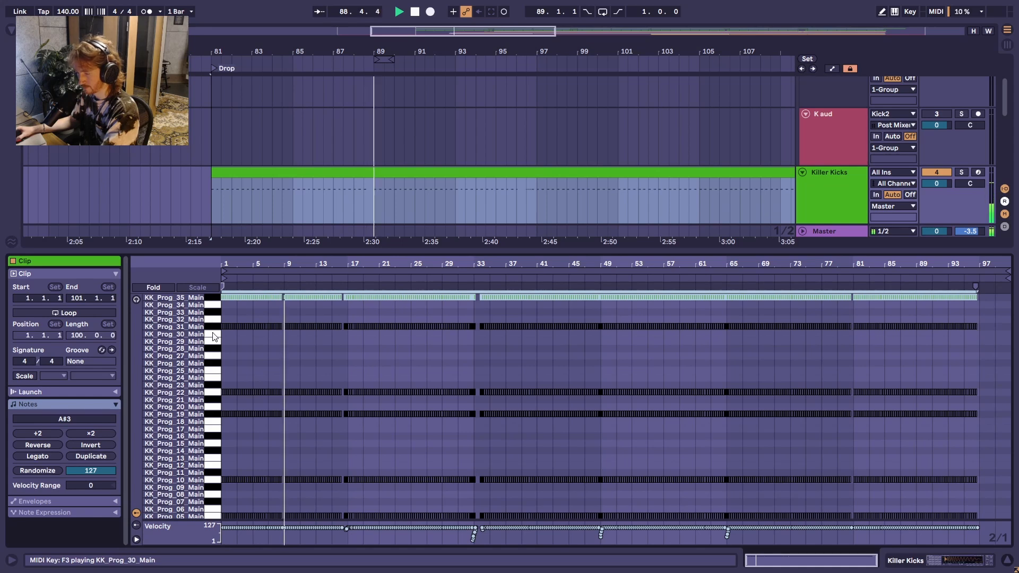
click(215, 329)
key(0)
click(214, 299)
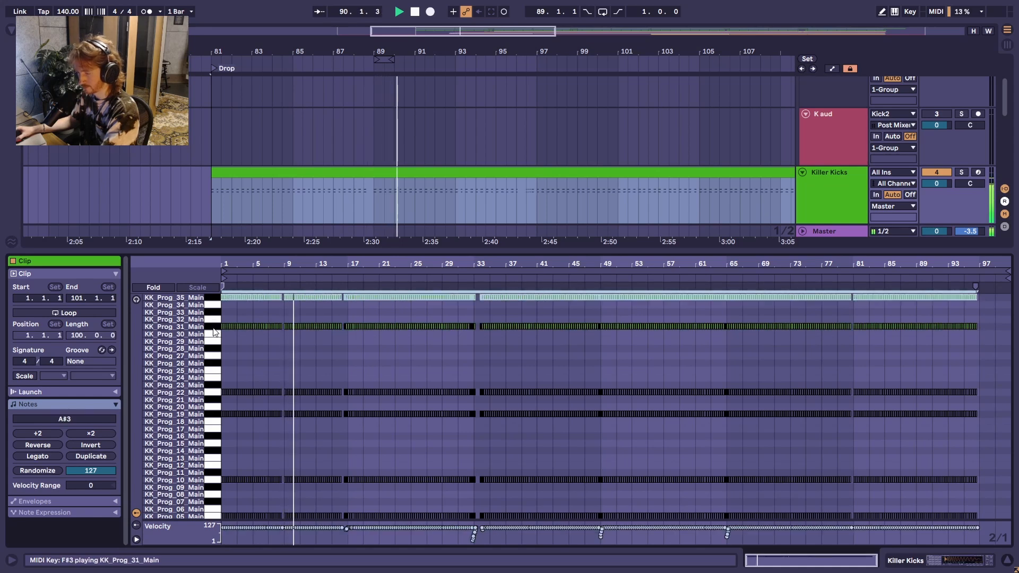
click(213, 330)
click(215, 299)
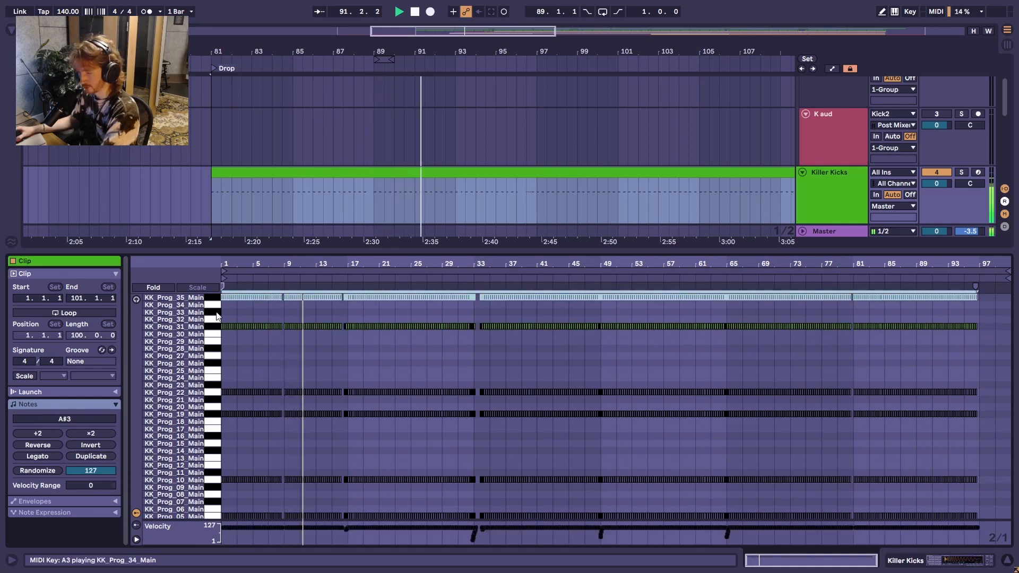
click(215, 329)
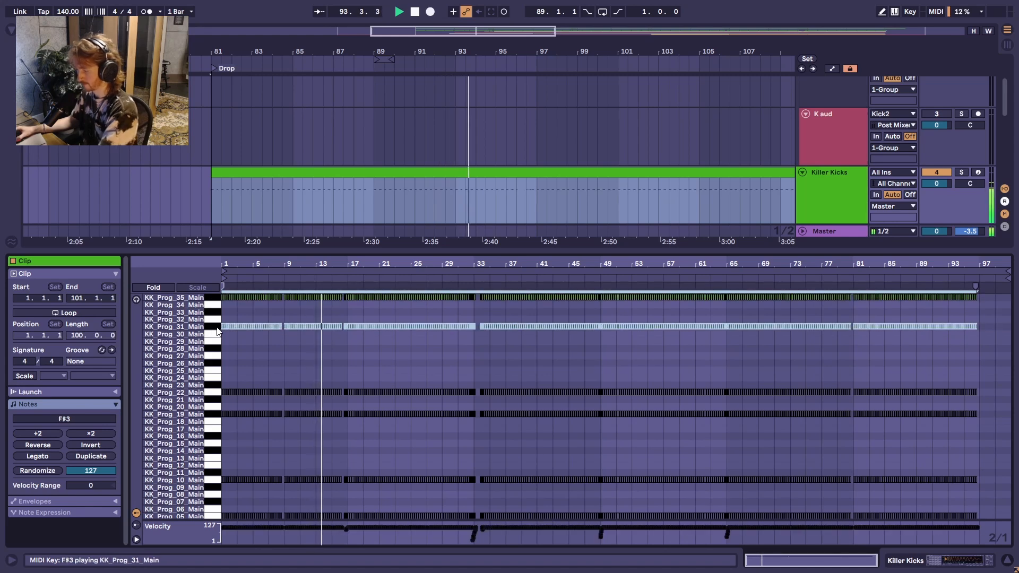
key(ctrl+a)
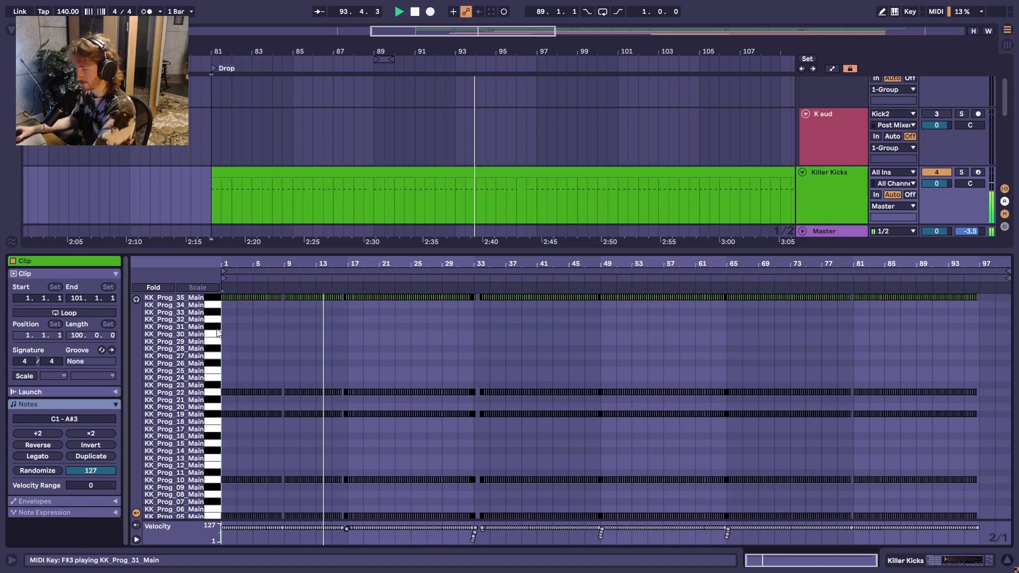
click(215, 299)
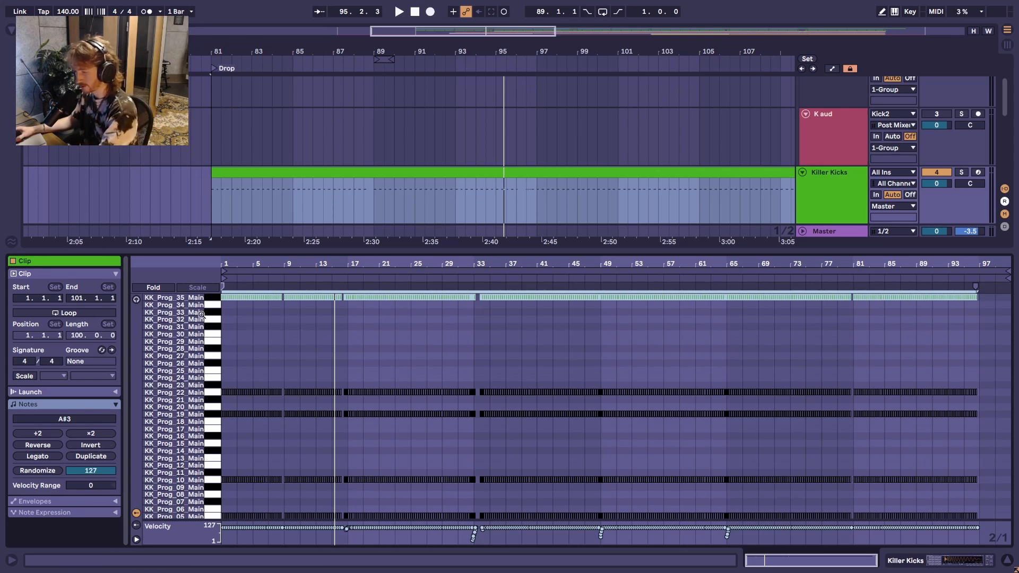
Step: Activate the KK_Prog_22 notes, deactivate those on KK_Prog_35, and restart playback from the drop
click(210, 394)
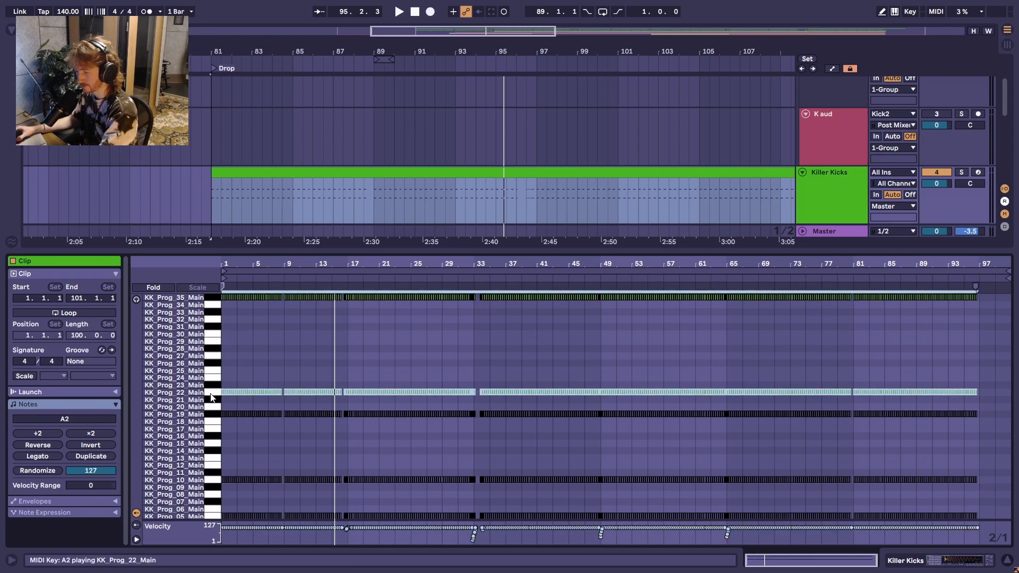
click(214, 298)
key(0)
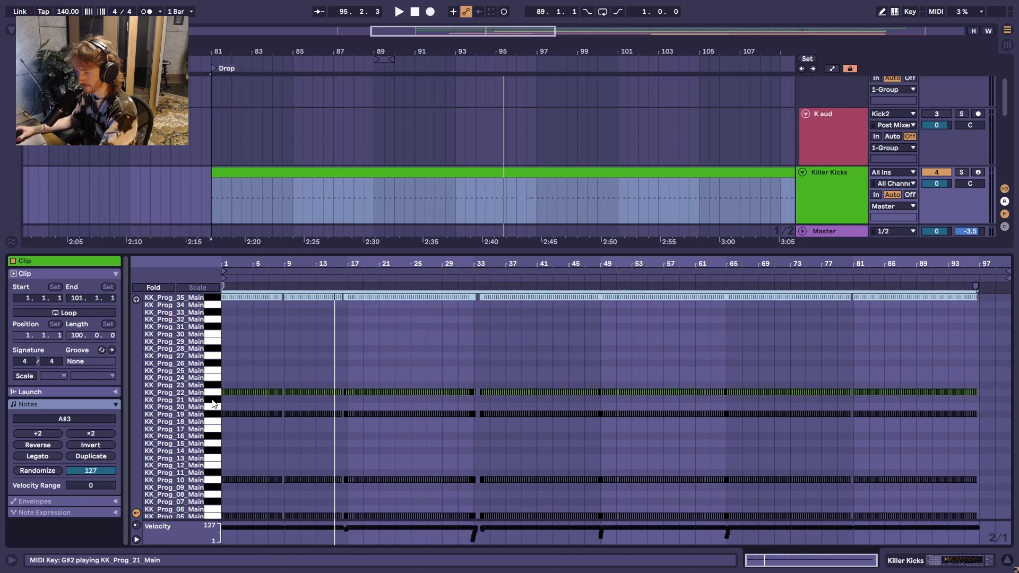
click(215, 393)
key(space)
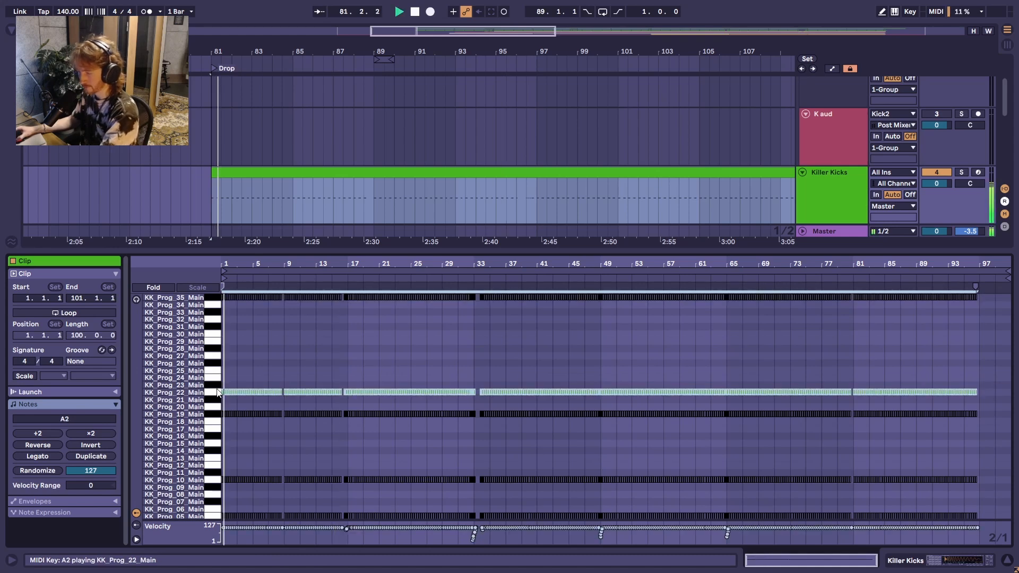
Step: Switch the active notes from KK_Prog_22 to KK_Prog_35 for comparison, and delete the KK_Prog_35 notes
key(0)
click(214, 299)
key(0)
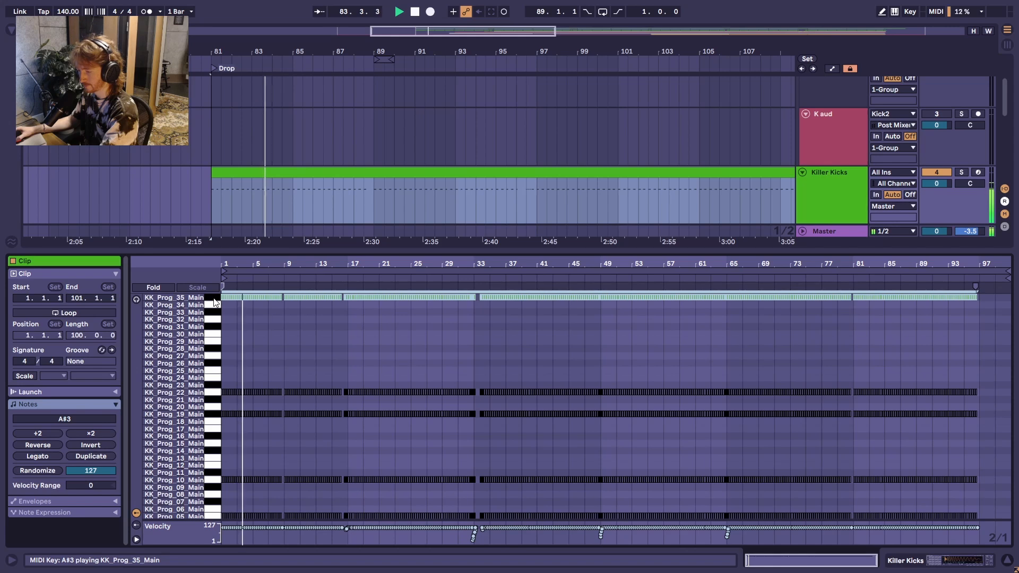
key(Delete)
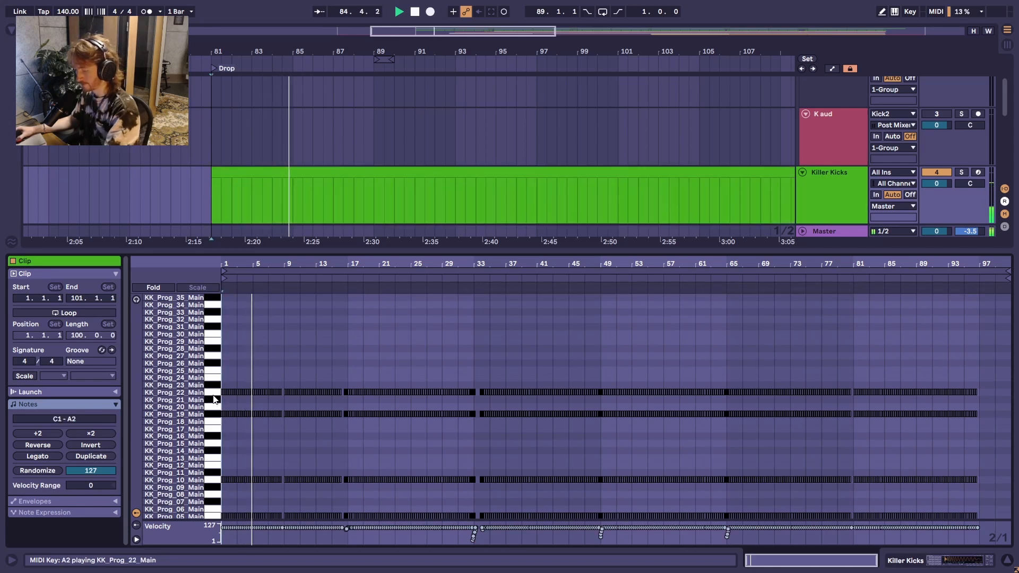
Step: Play the drop with KK_Prog_22 active, switch to KK_Prog_19 for comparison, and delete the KK_Prog_19 notes
click(214, 394)
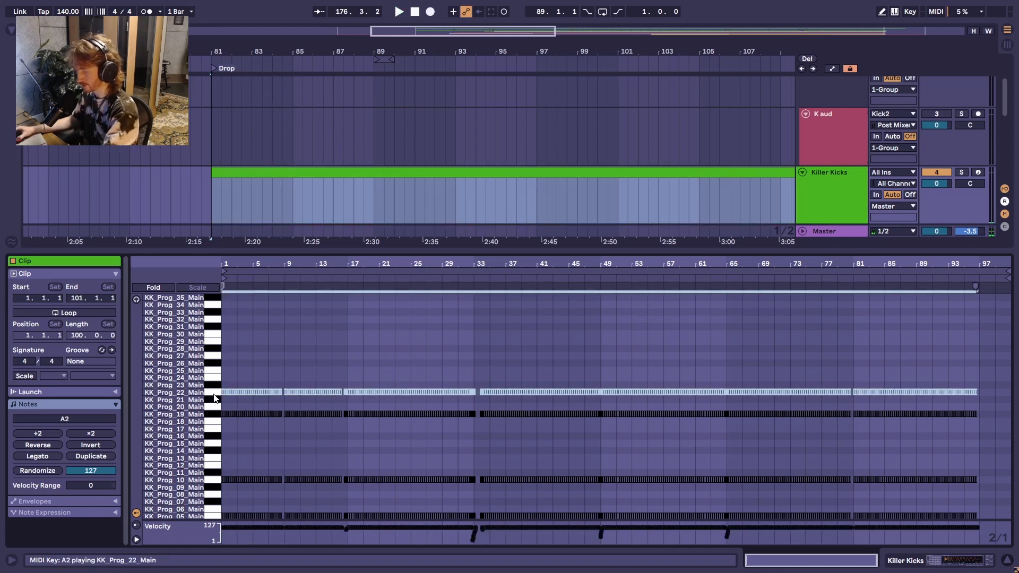
key(space)
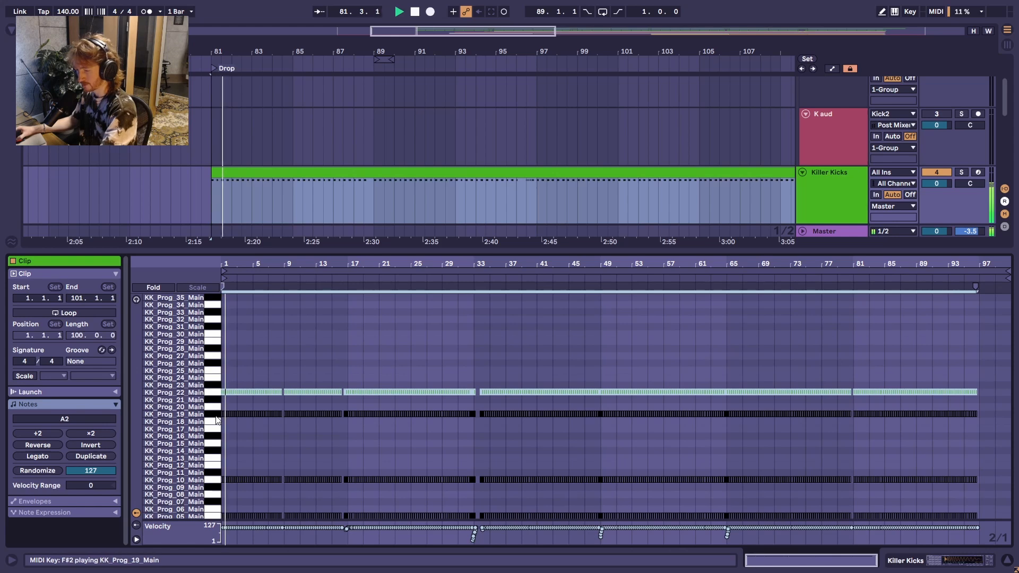
click(215, 415)
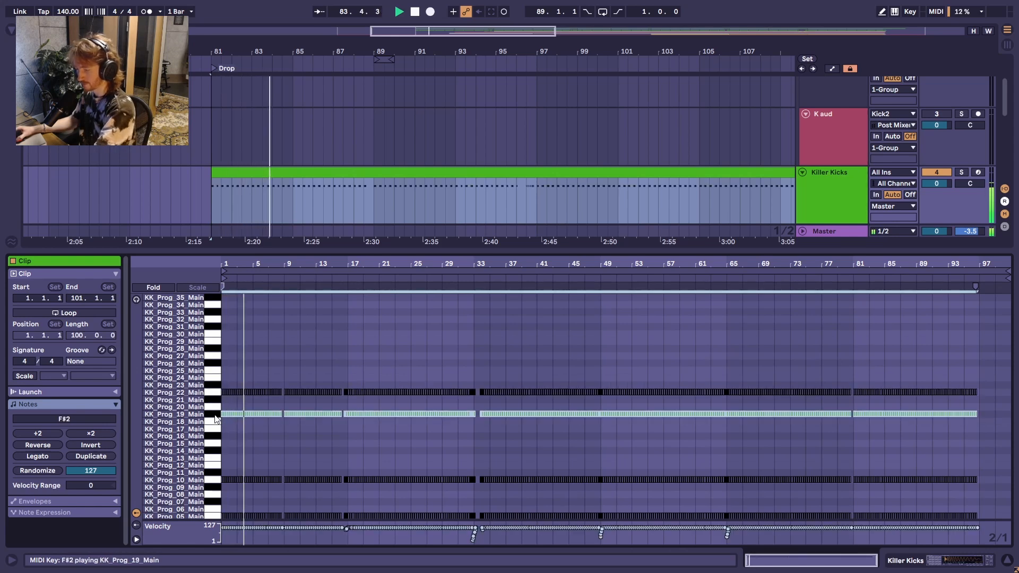
click(215, 462)
Step: Compare KK_Prog_10 (A1) with KK_Prog_22 by alternating which is active, and delete the KK_Prog_22 notes, keeping KK_Prog_10 active
click(220, 480)
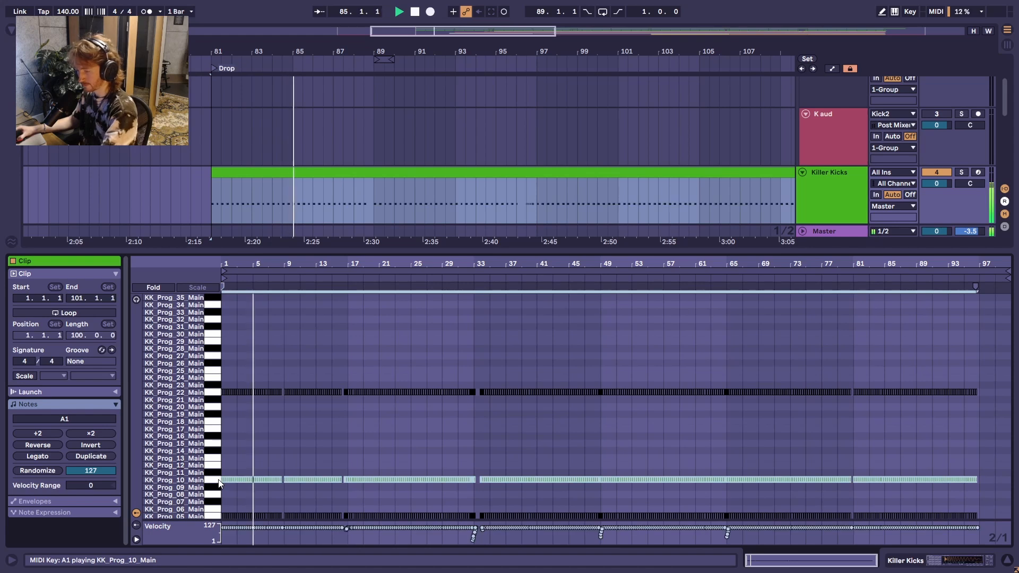
click(214, 393)
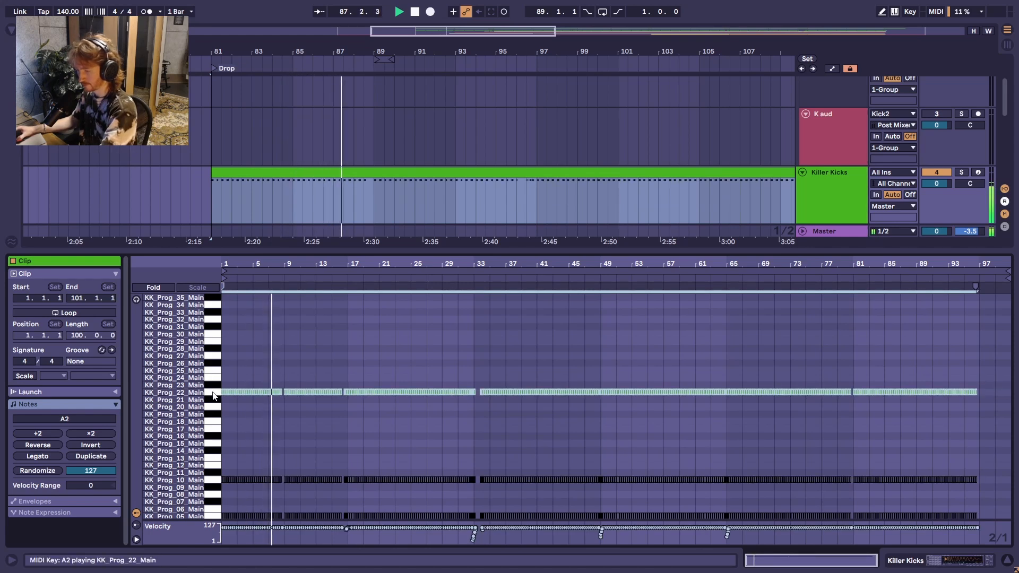
click(220, 480)
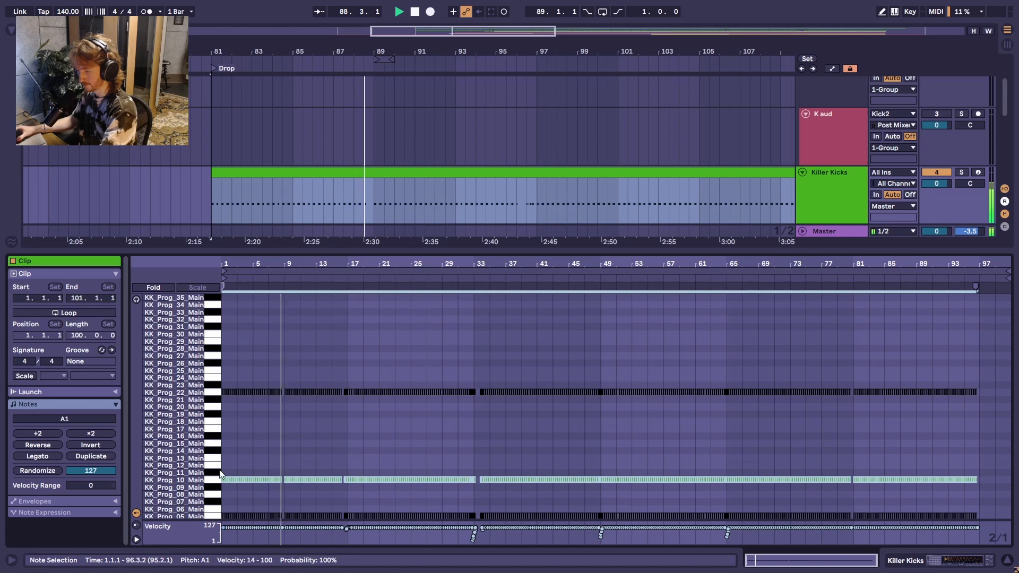
click(215, 393)
key(Delete)
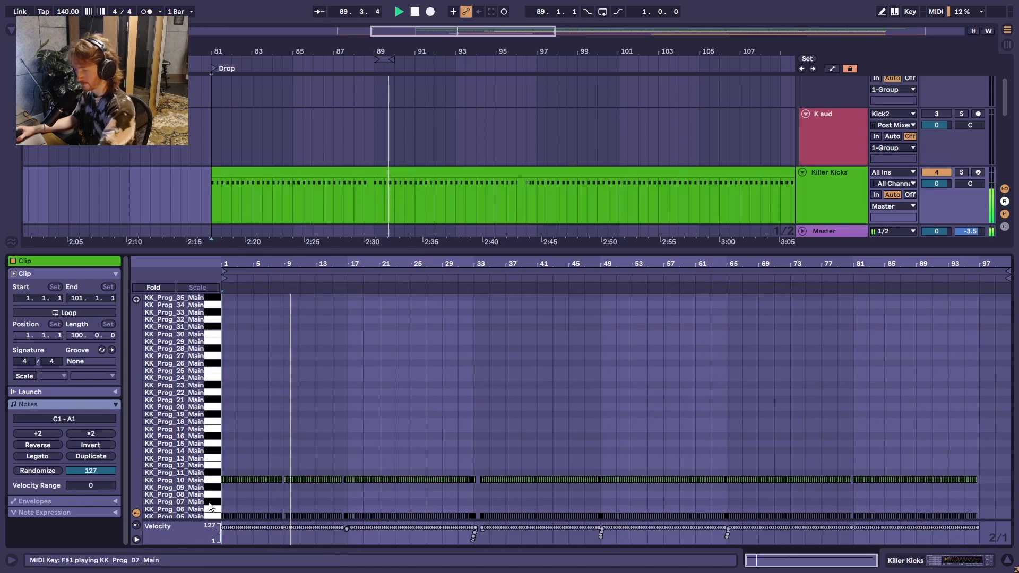
Step: Compare KK_Prog_10 with KK_Prog_05 during playback from the drop by alternating the active notes, and delete the KK_Prog_05 notes
click(214, 481)
scroll(215, 478, down, 2)
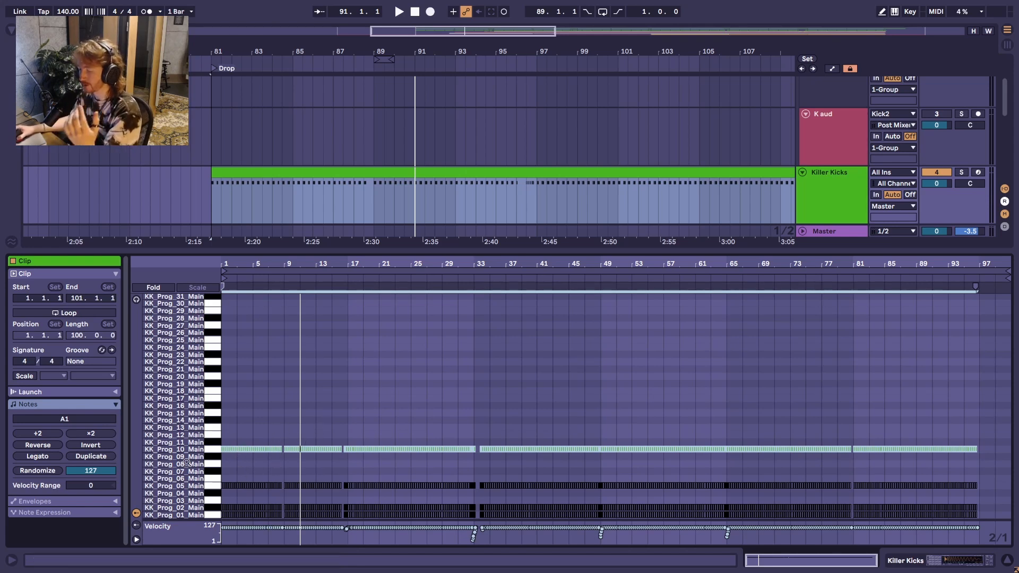
key(space)
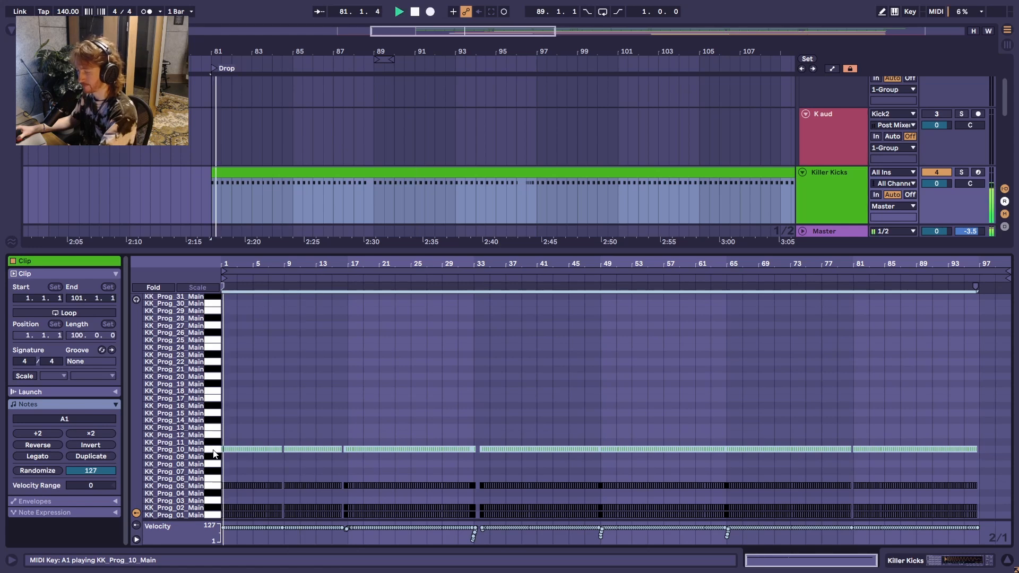
click(215, 489)
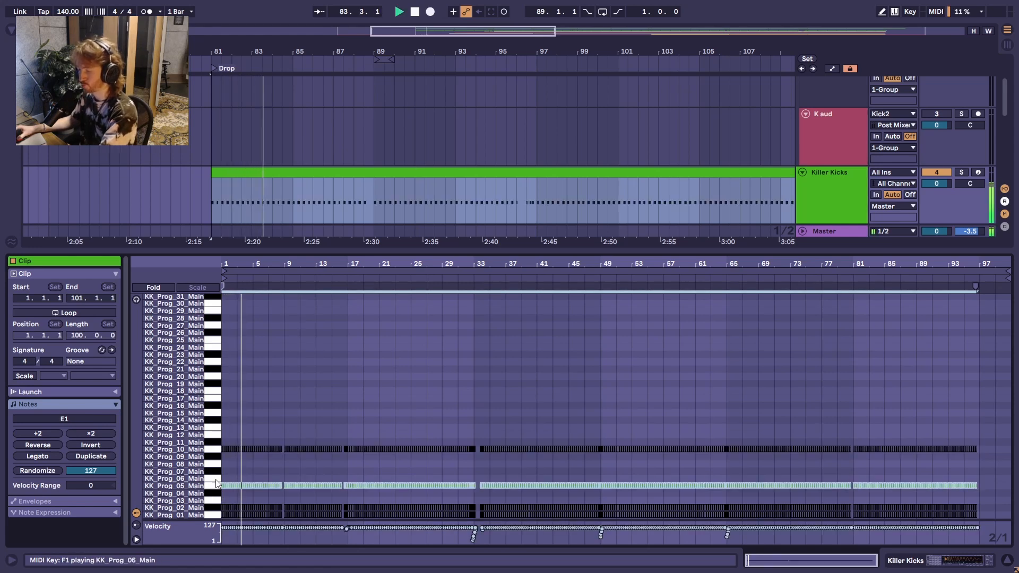
key(0)
click(215, 450)
key(0)
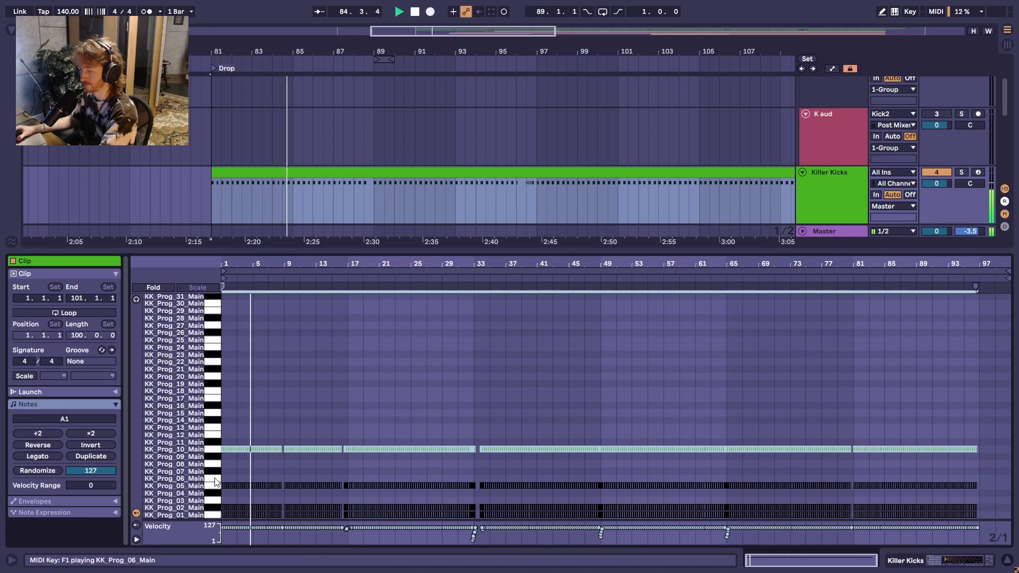
click(214, 489)
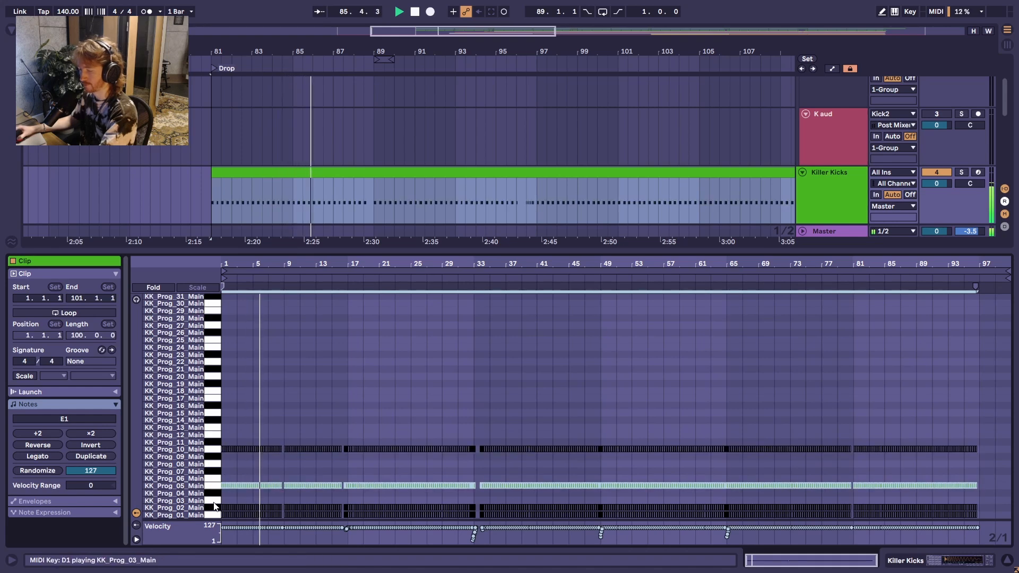
key(Delete)
Step: Audition KK_Prog_02 and KK_Prog_01 in turn, delete the KK_Prog_01 notes, and reactivate KK_Prog_02
click(215, 508)
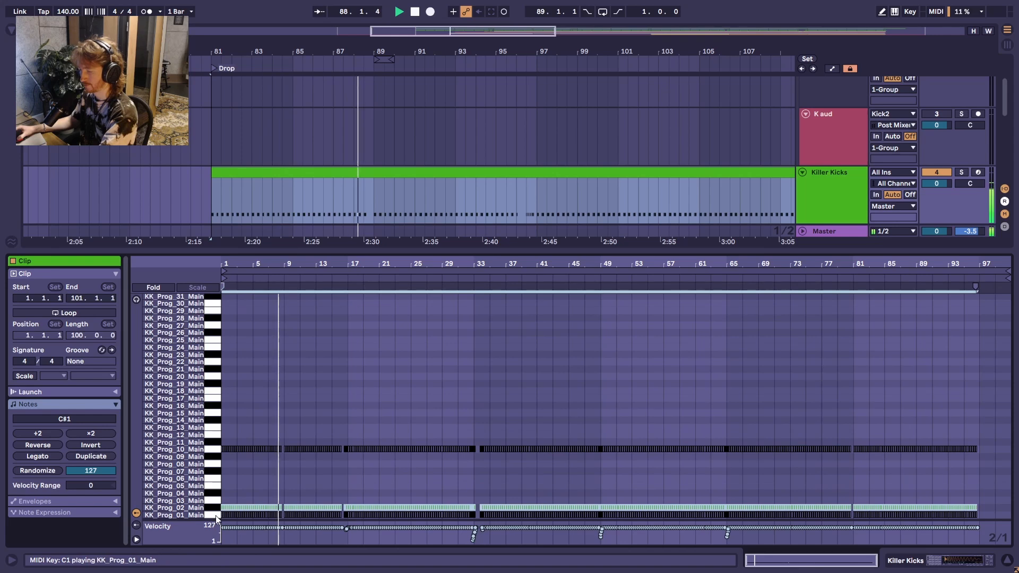
click(215, 515)
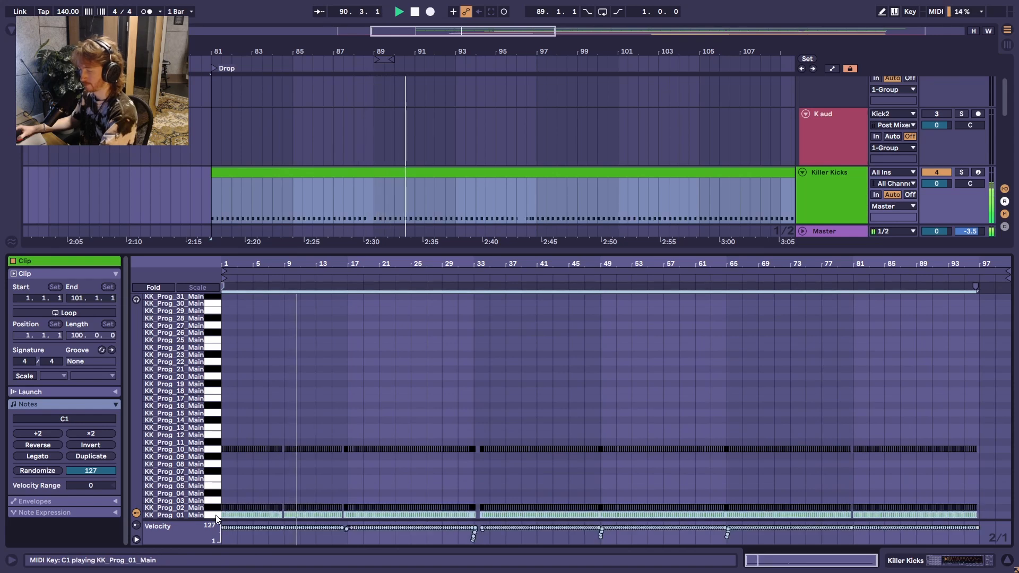
click(216, 509)
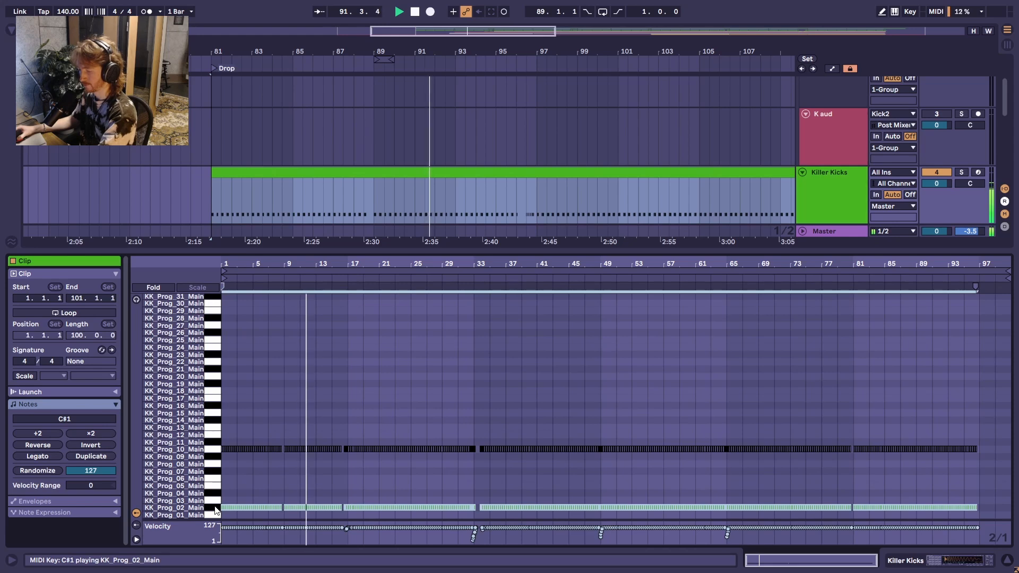
Step: Compare KK_Prog_10 with KK_Prog_02, delete the KK_Prog_02 notes, and select all remaining KK_Prog_10 notes
click(213, 450)
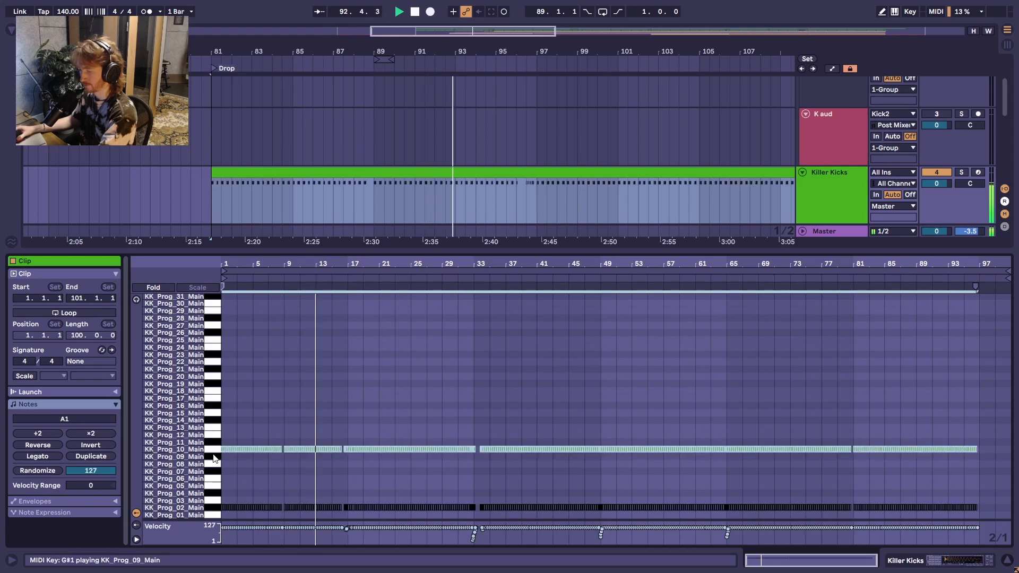
click(216, 509)
key(Delete)
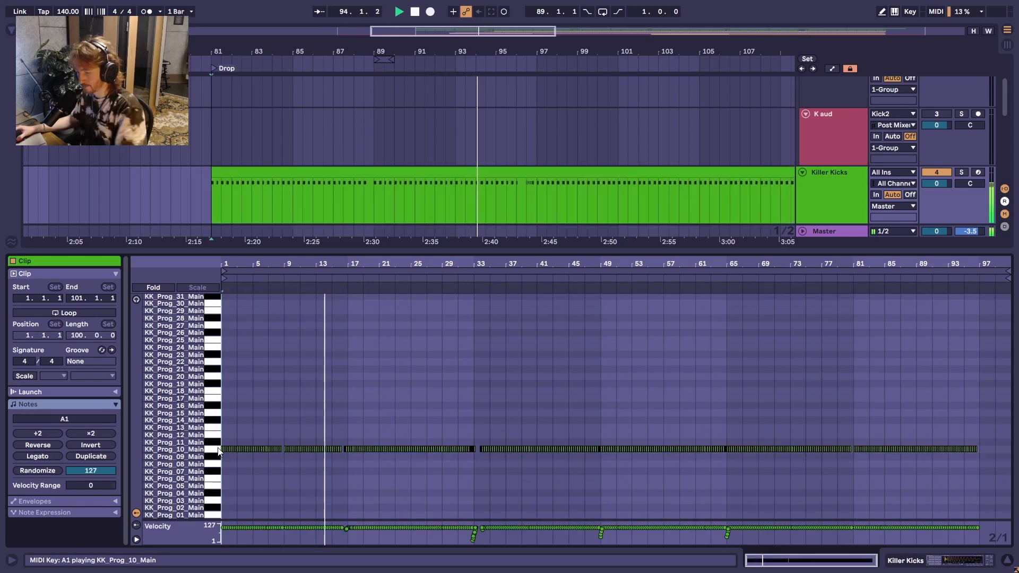
key(ctrl+a)
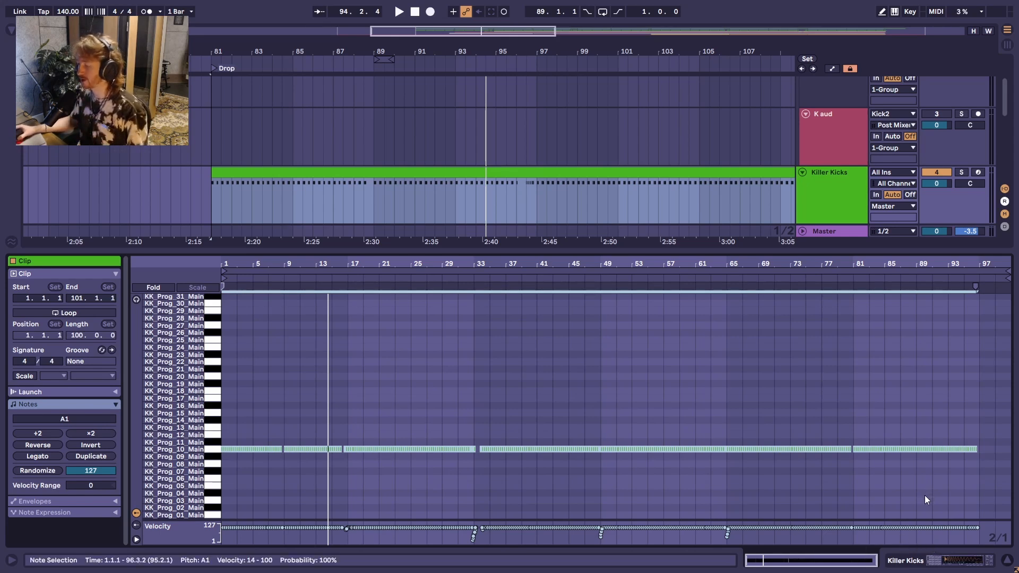
Step: Show the KK_Prog_10 pad in the Killer Kicks rack and play the drop with the Killer Kicks track soloed
click(933, 564)
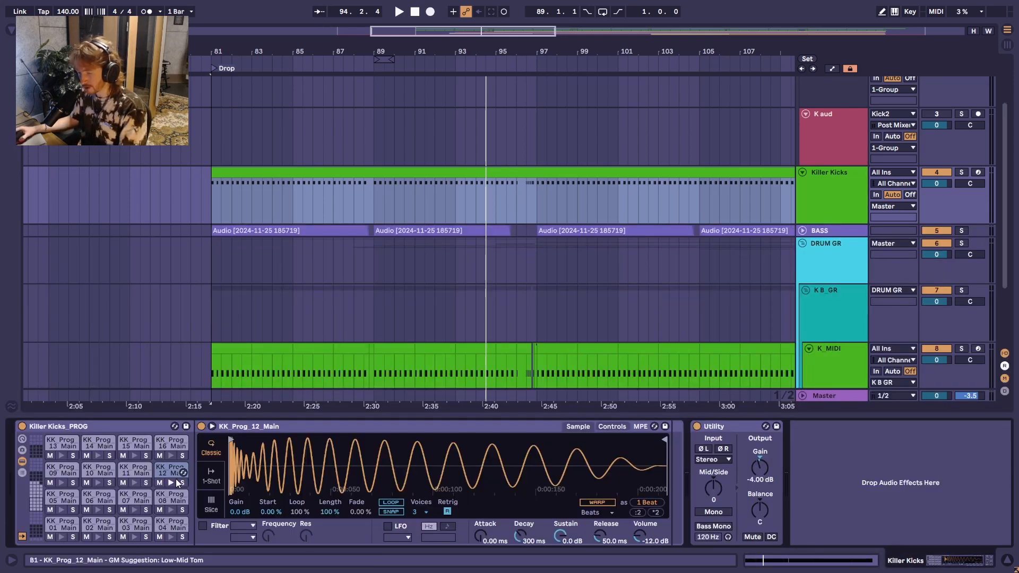
click(419, 173)
key(space)
click(92, 474)
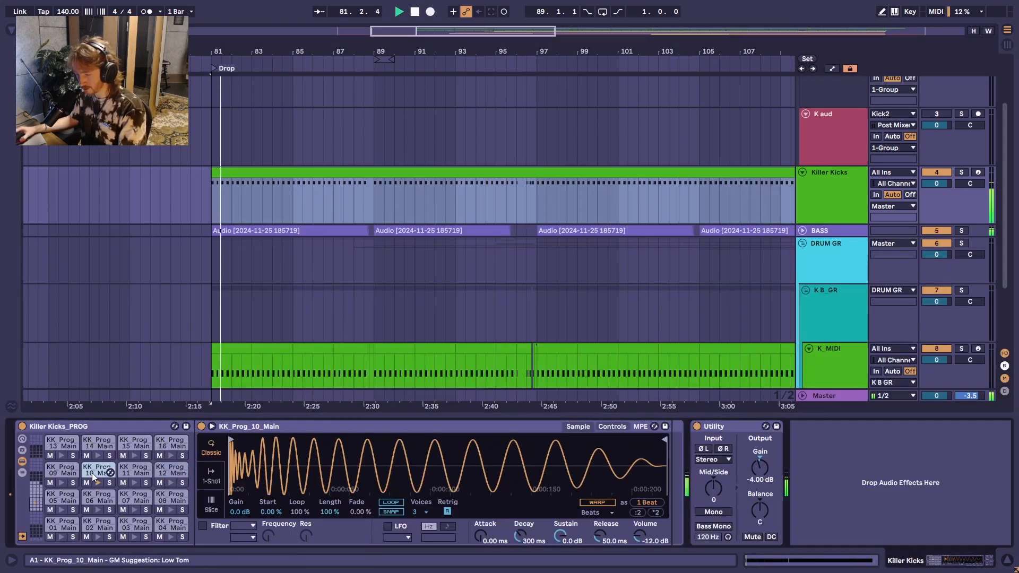
click(961, 172)
key(space)
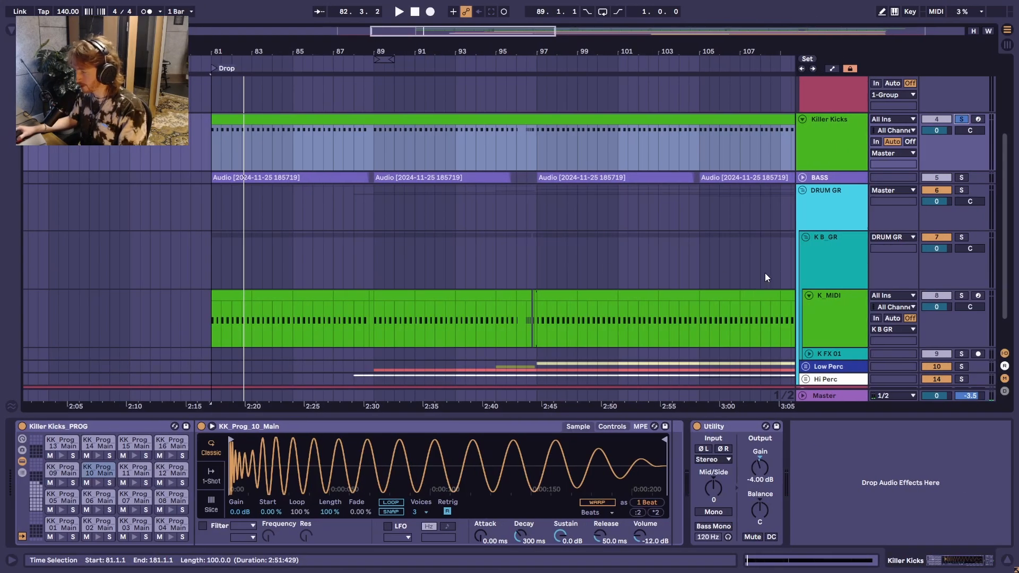
Step: Load the Kick 2 instrument into the Kick2 track's rack and set that track's Utility gain to -6 dB
scroll(766, 277, up, 5)
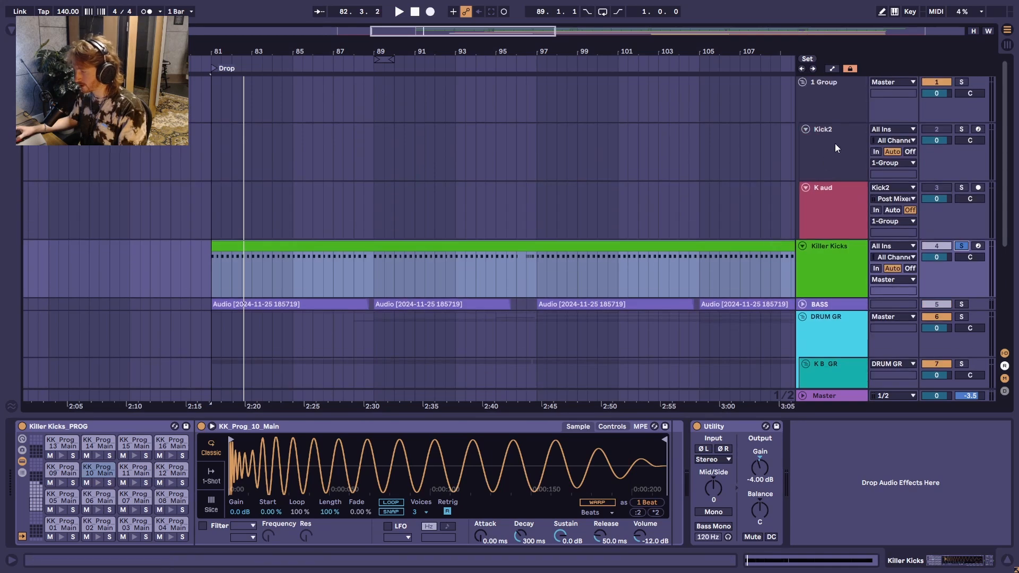
click(836, 143)
key(minus)
scroll(72, 204, left, 5)
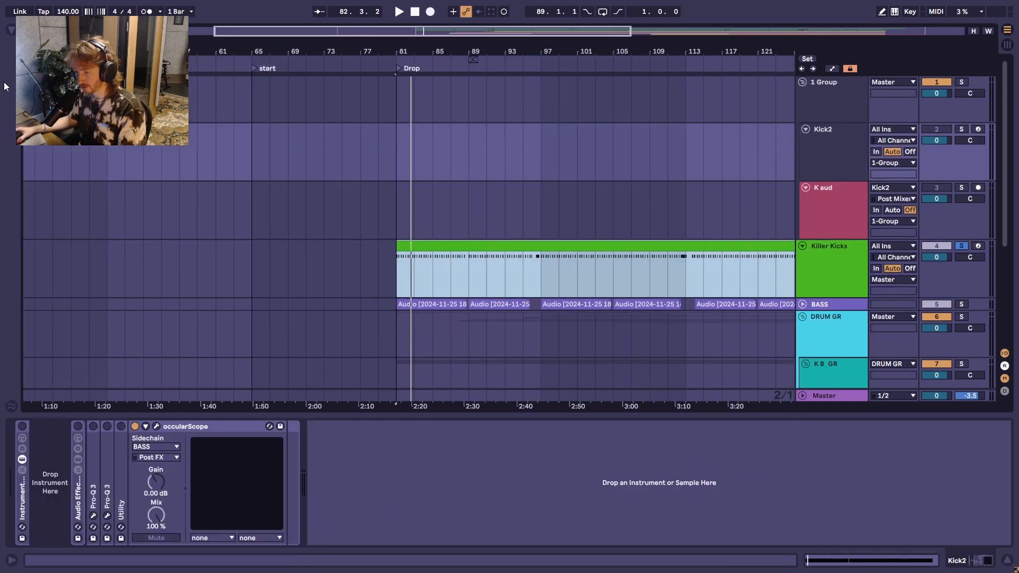
click(12, 30)
scroll(143, 275, down, 2)
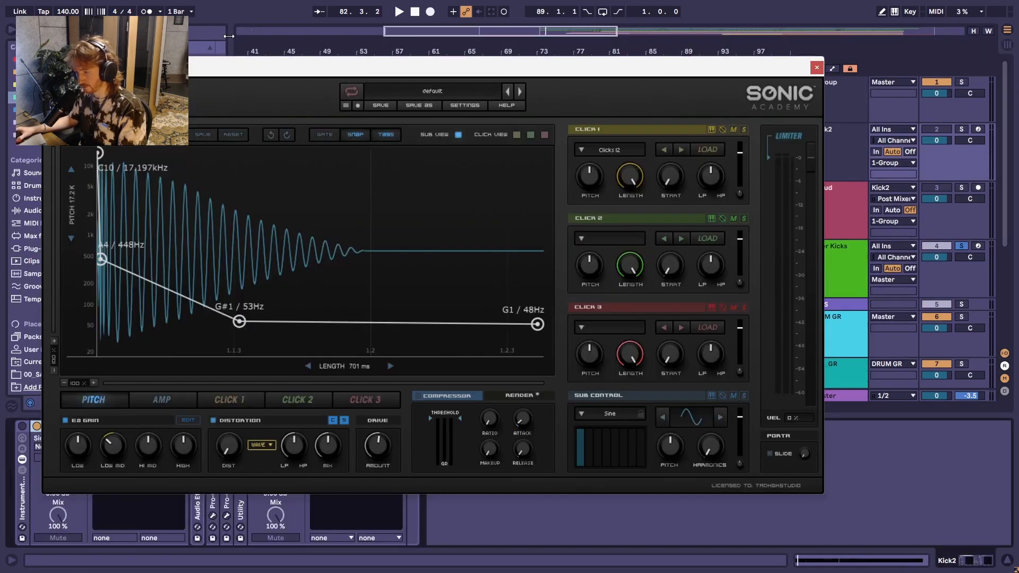
click(229, 37)
key(ctrl+alt+b)
drag(272, 74, 492, 18)
double_click(239, 455)
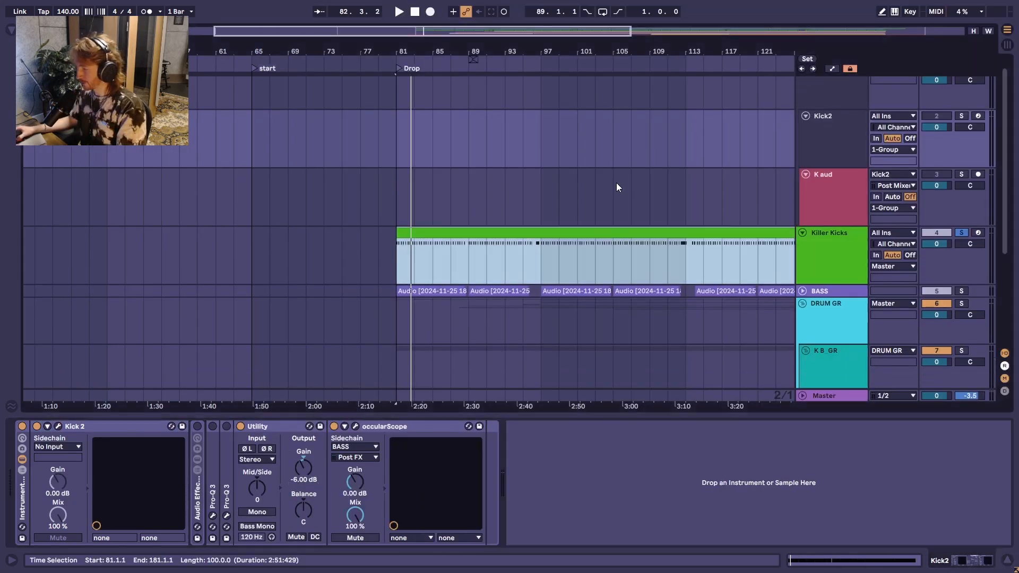
scroll(616, 186, down, 2)
Step: Unfold the BASS track and loop its one-beat audio clip at bar 5
scroll(616, 186, left, 5)
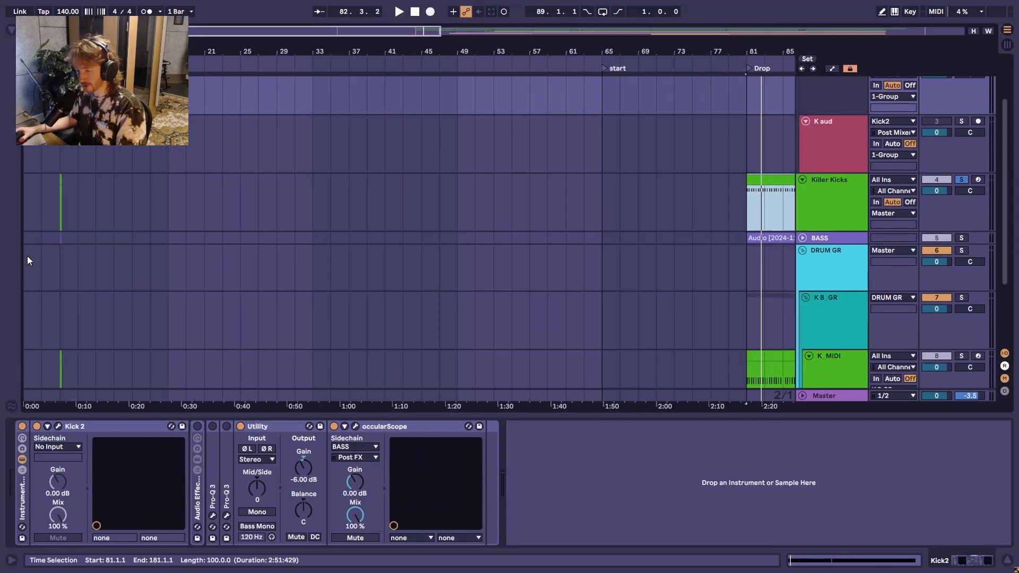
scroll(237, 284, down, 2)
click(803, 184)
scroll(52, 253, up, 8)
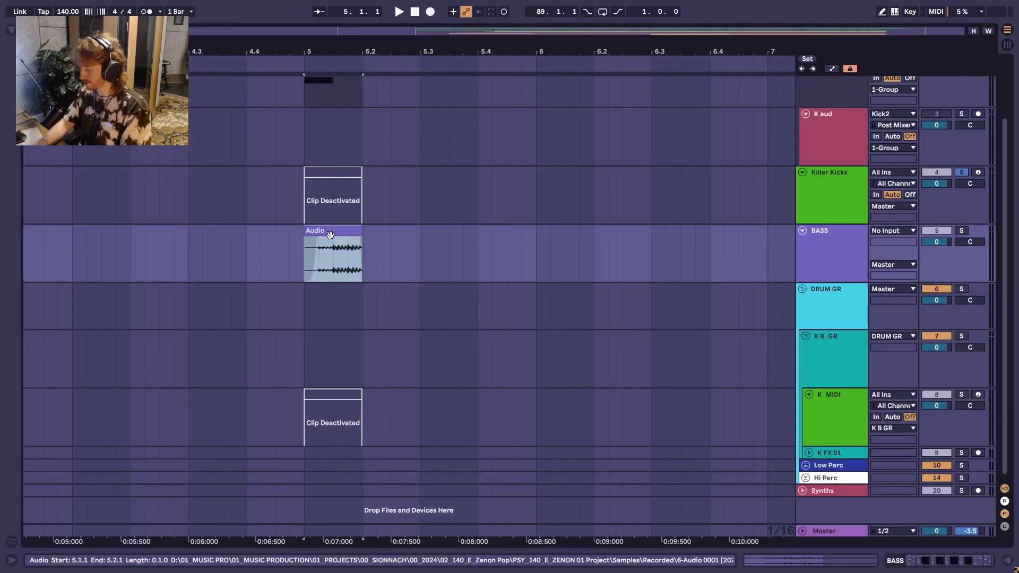
key(ctrl+l)
scroll(862, 186, up, 3)
Step: Unsolo the Killer Kicks track, show the Kick2 track's devices, and check its occularScope window
click(830, 154)
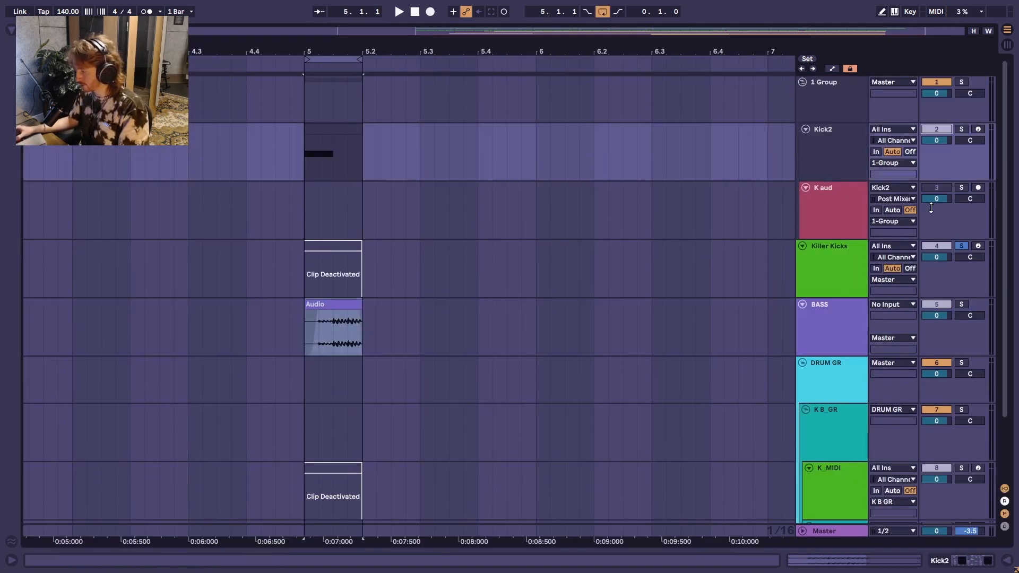
double_click(838, 150)
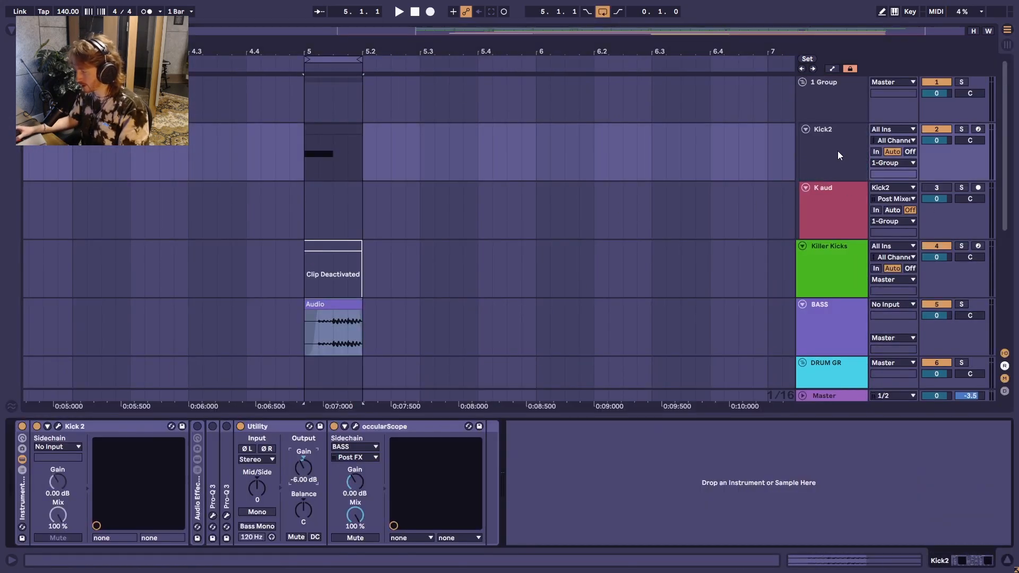
click(355, 426)
click(654, 106)
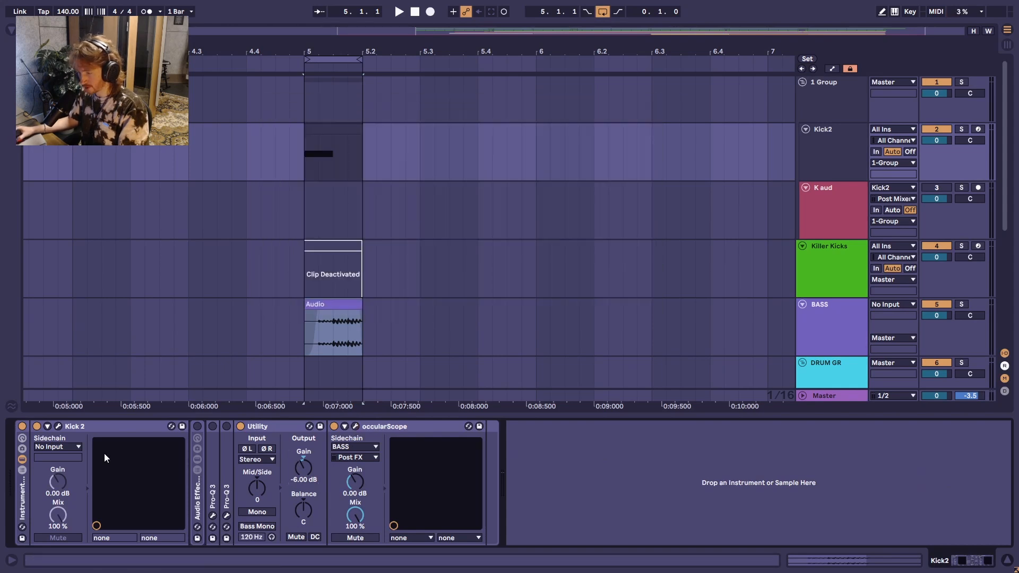
Step: Open the Kick 2 instrument and load the user preset Killer Kicks_Progressive_10 from the first Killer Kicks category
click(84, 427)
click(59, 426)
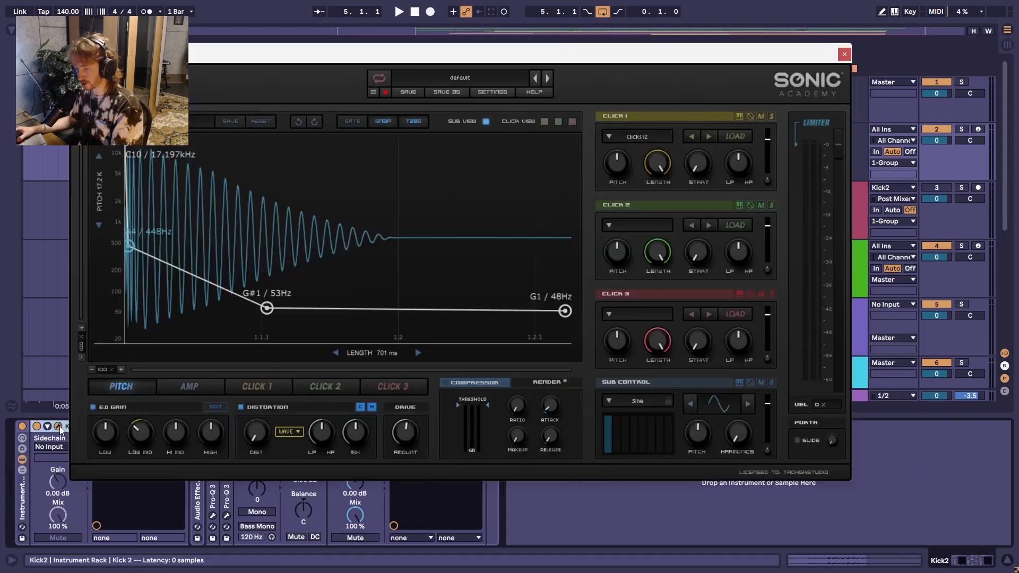
click(466, 78)
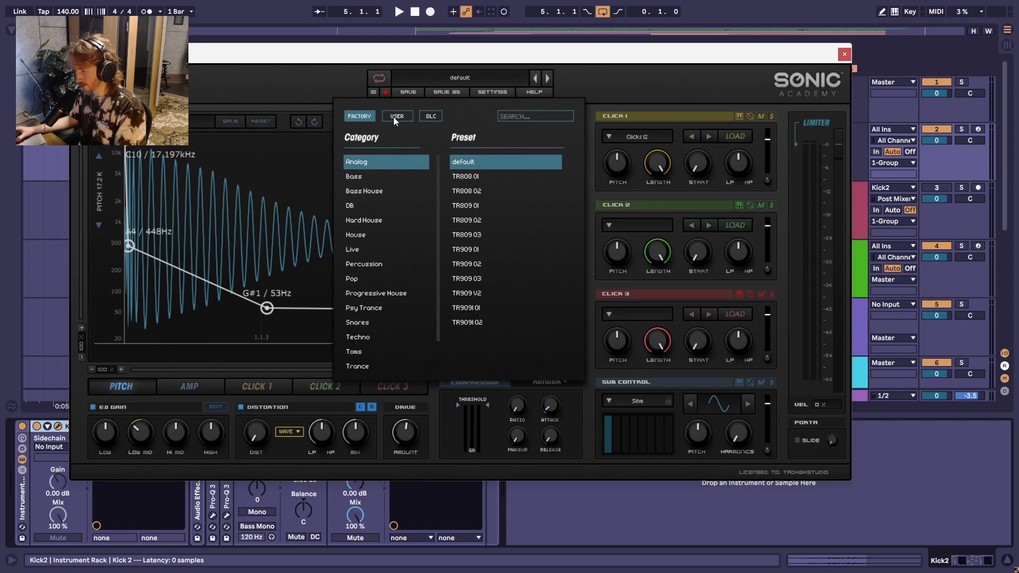
click(396, 117)
click(393, 161)
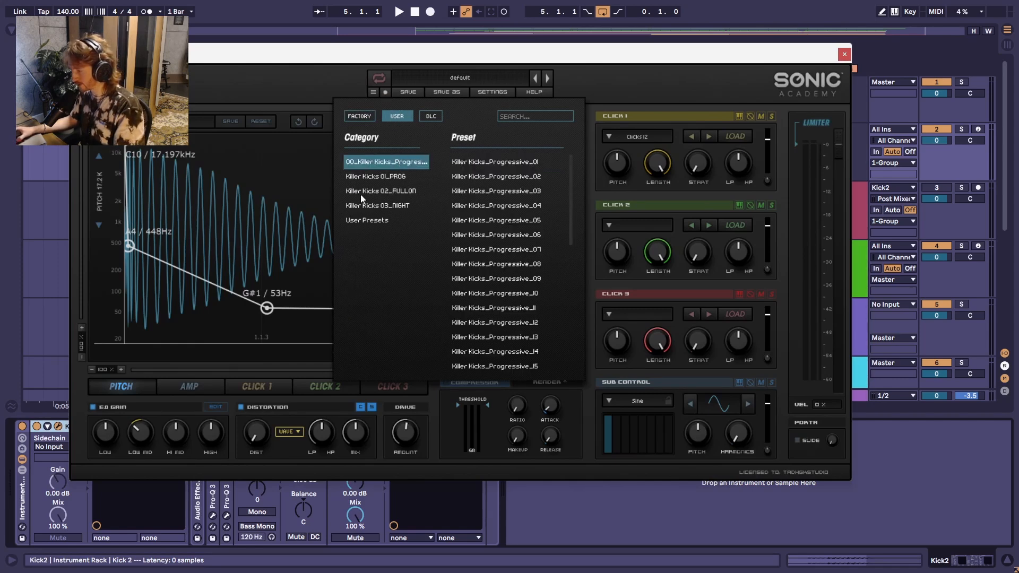
click(504, 292)
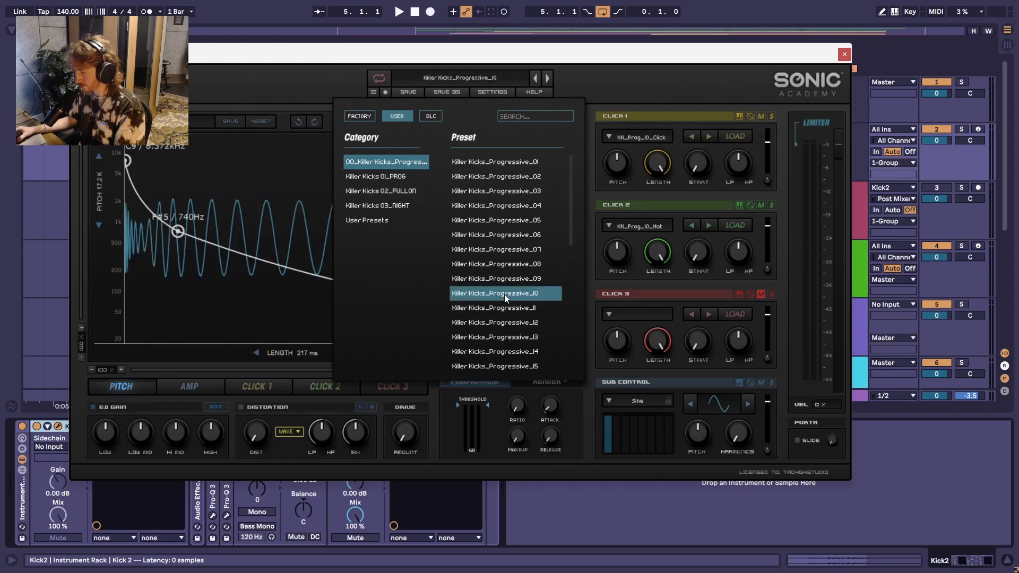
click(620, 81)
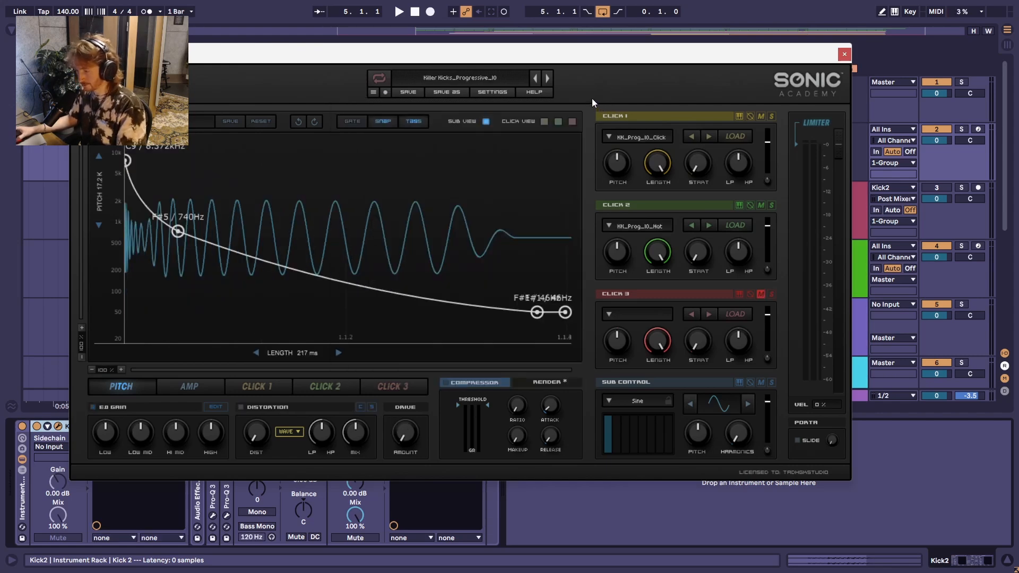
Step: View the Click 1 and Click 2 envelopes, return to the pitch envelope, and mute both click layers
click(278, 388)
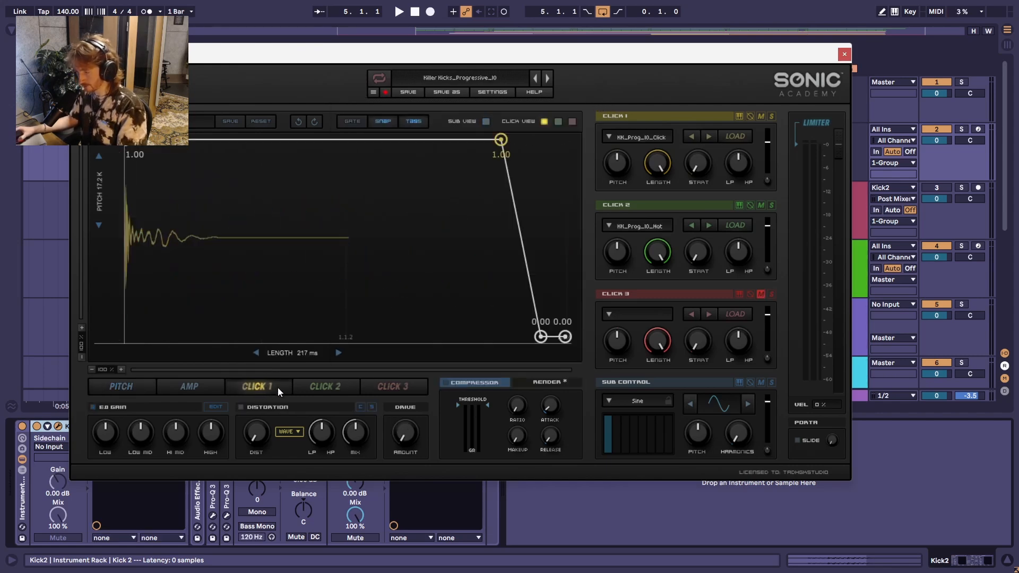
click(314, 387)
click(130, 388)
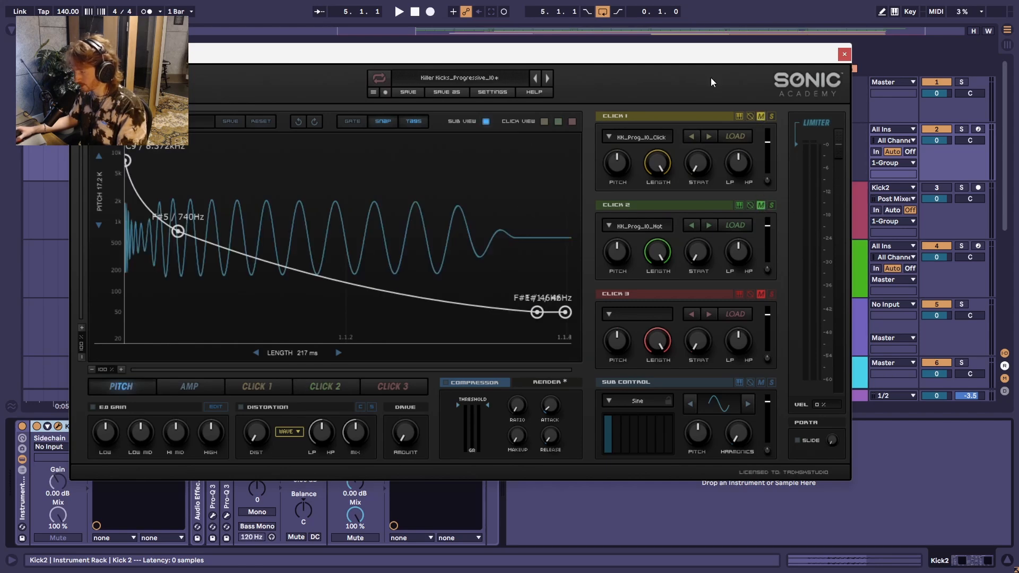
Step: Play the bar 5 loop with Kick 2 and the bass, moving the instrument window clear of the tracks before dismissing it
drag(701, 62, 690, 246)
key(space)
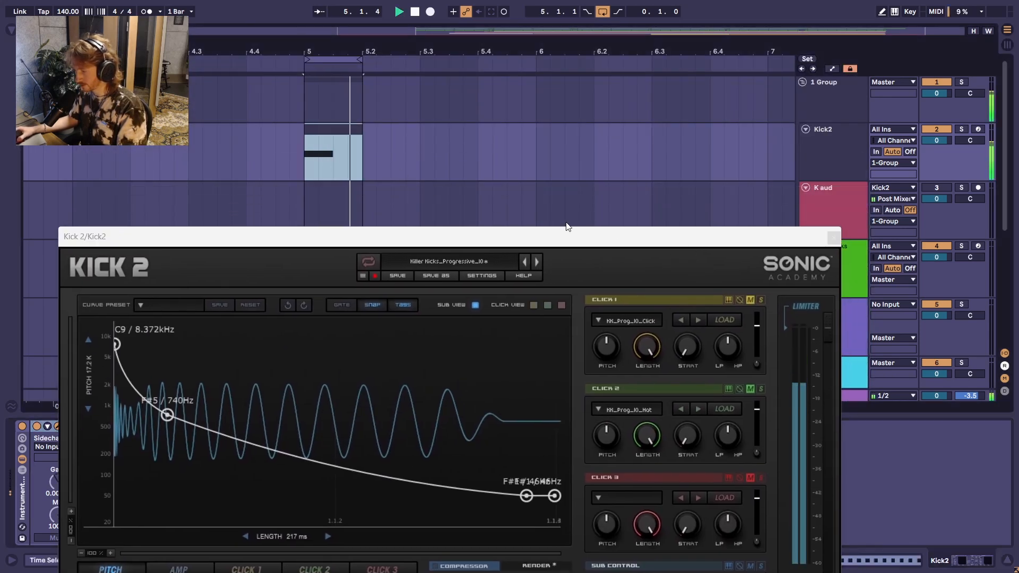
drag(569, 236, 611, 103)
click(876, 103)
Step: Show the mixer levels and set the Kick2 track's Utility gain to -3.10 dB while the loop plays
key(Tab)
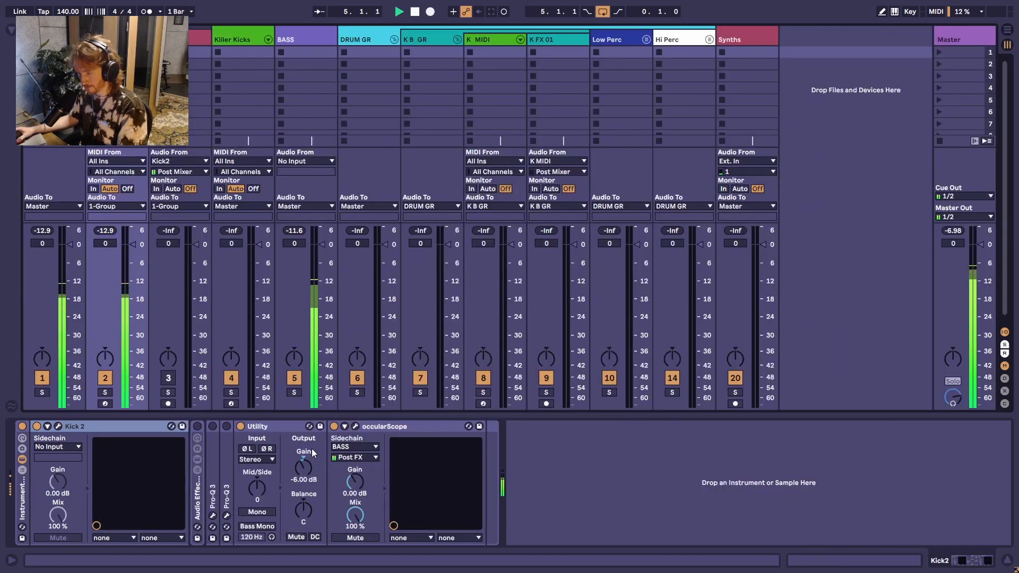
drag(311, 473, 311, 467)
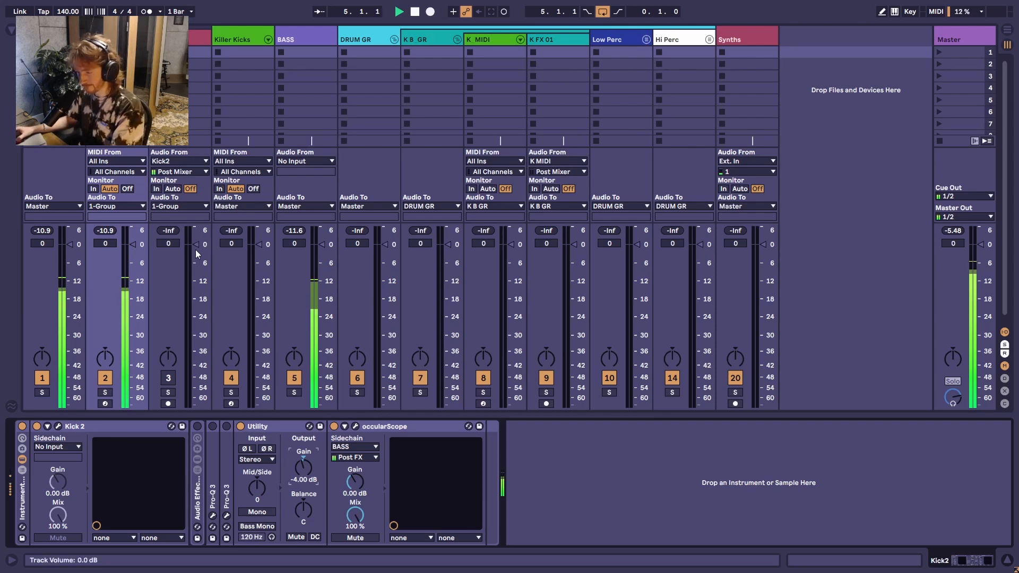
key(Up)
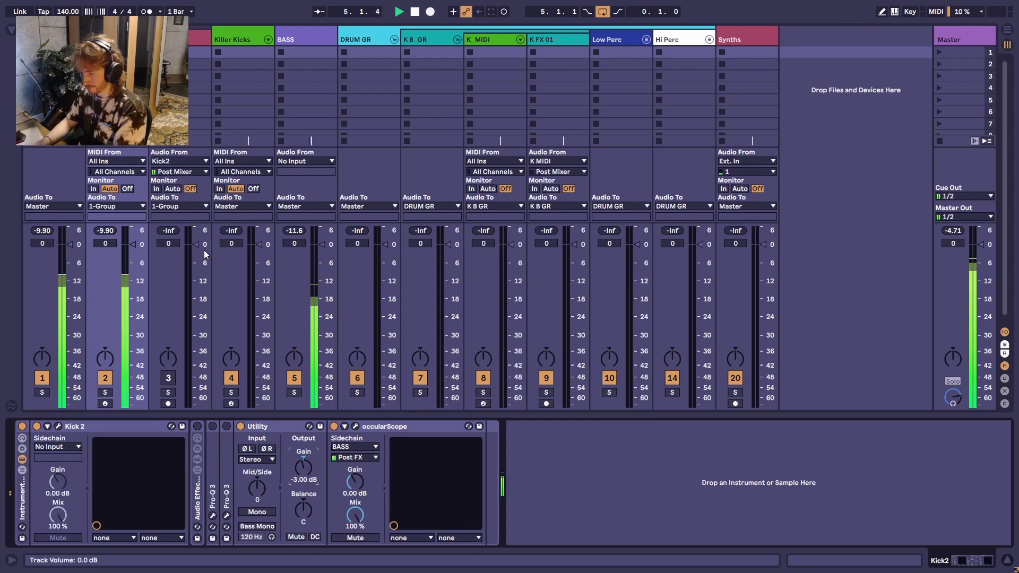
key(shift+Down)
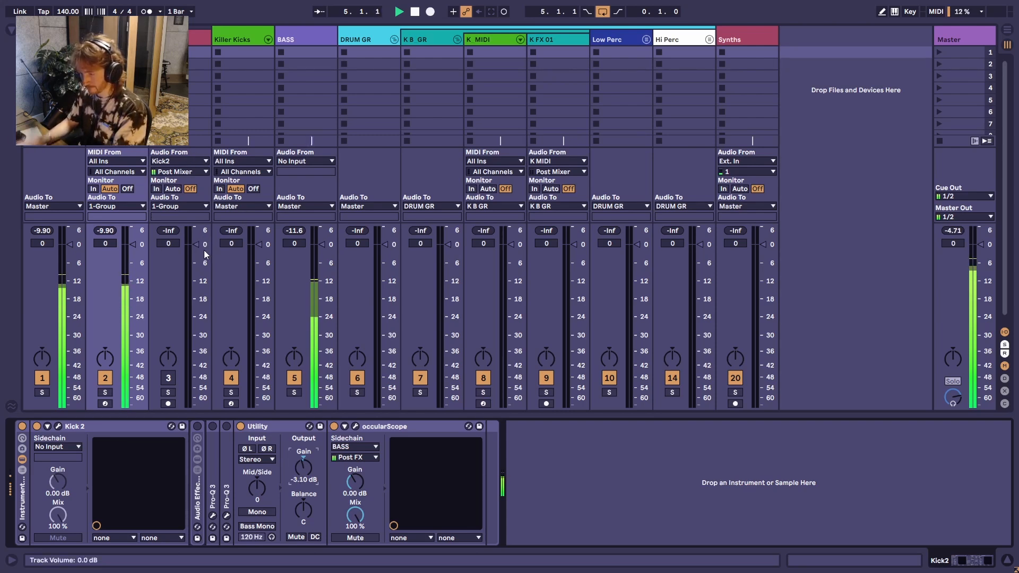
Step: Reset the Kick2 track's peak level reading during loop playback and return to the arrangement view
click(106, 231)
key(space)
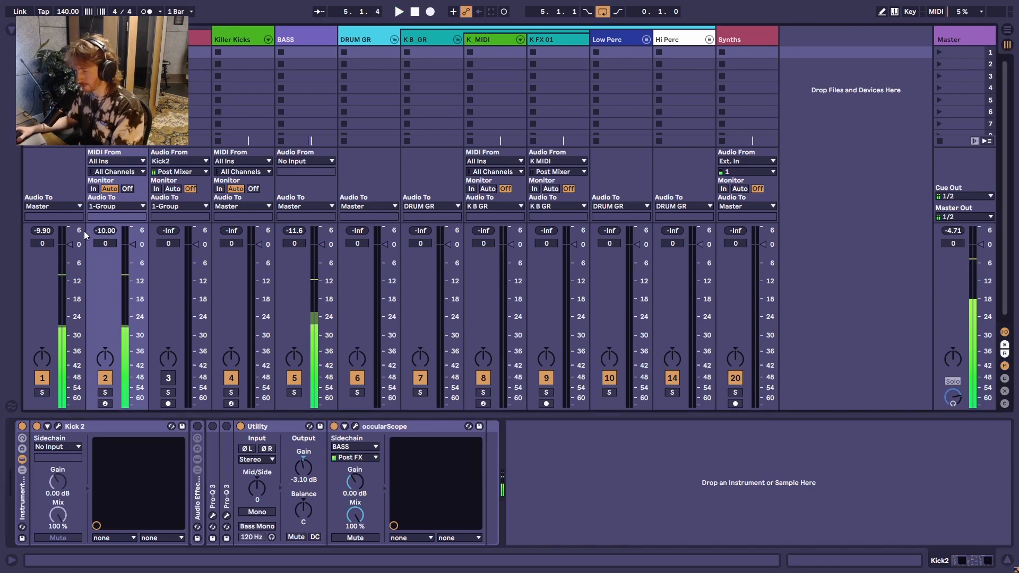
key(Tab)
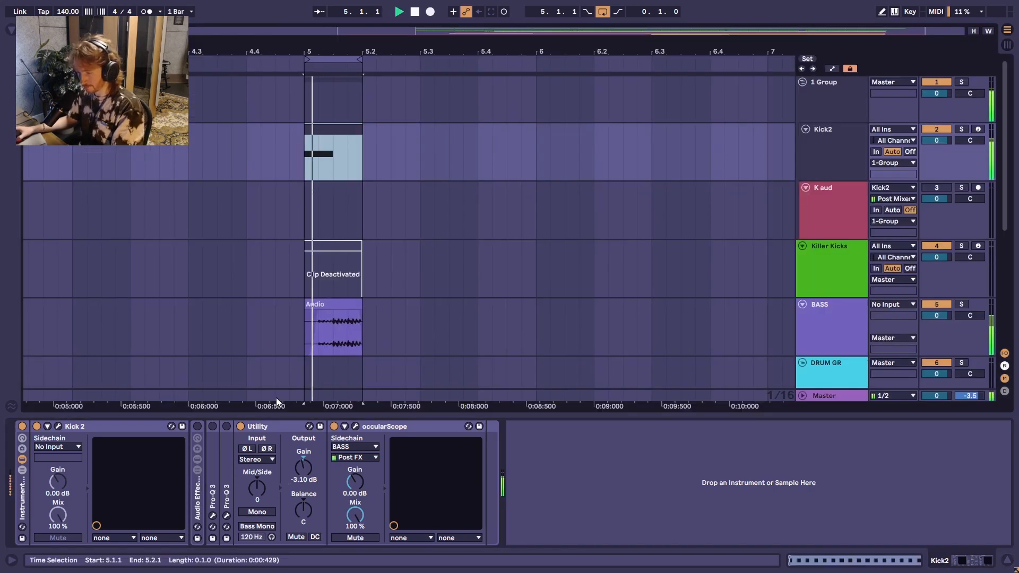
Step: Open occularScope on the Kick2 track, show its delay compensation, and set the main input to 10697 samples during playback
click(68, 428)
click(356, 426)
key(space)
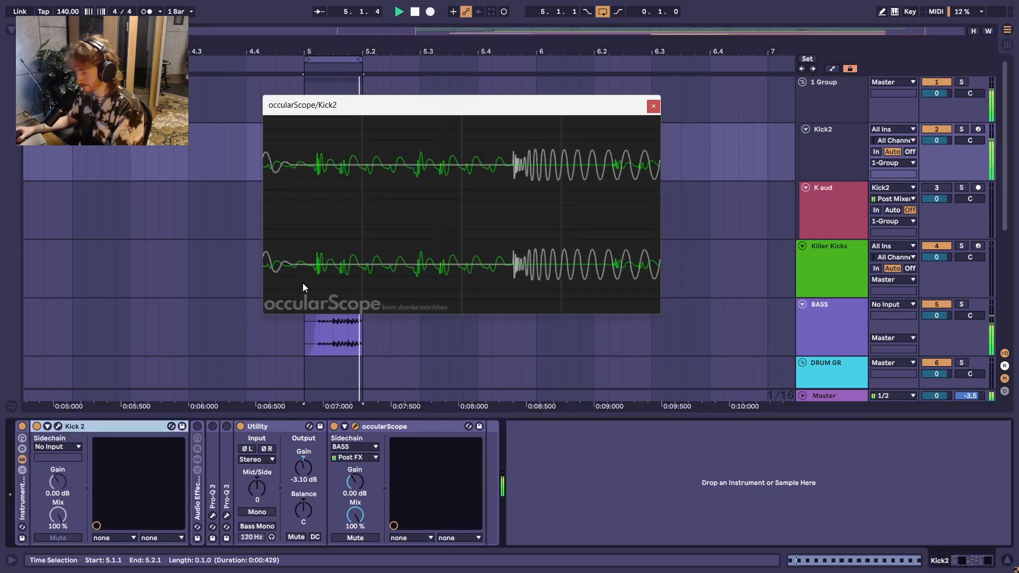
click(296, 122)
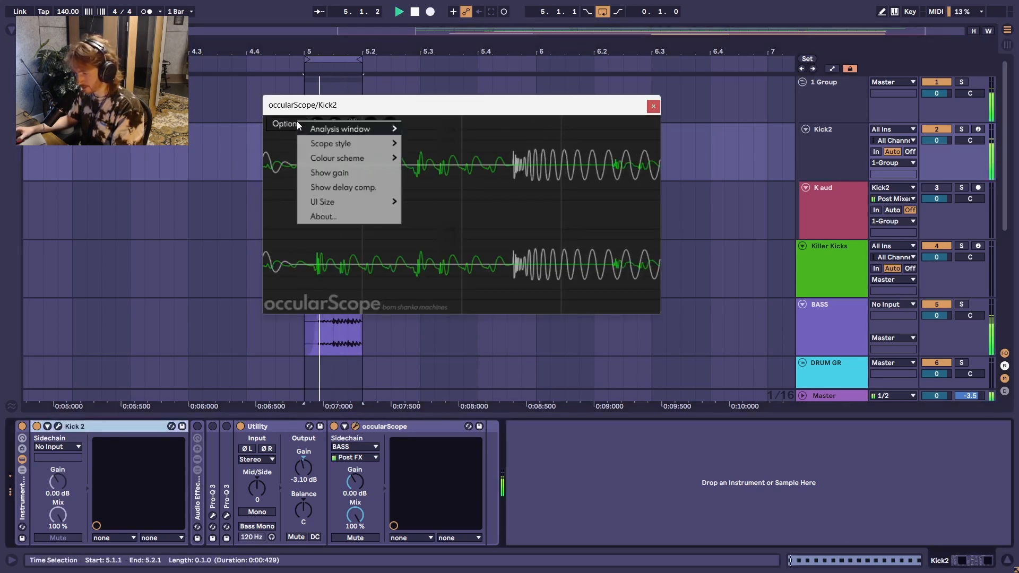
click(369, 188)
drag(420, 284, 377, 284)
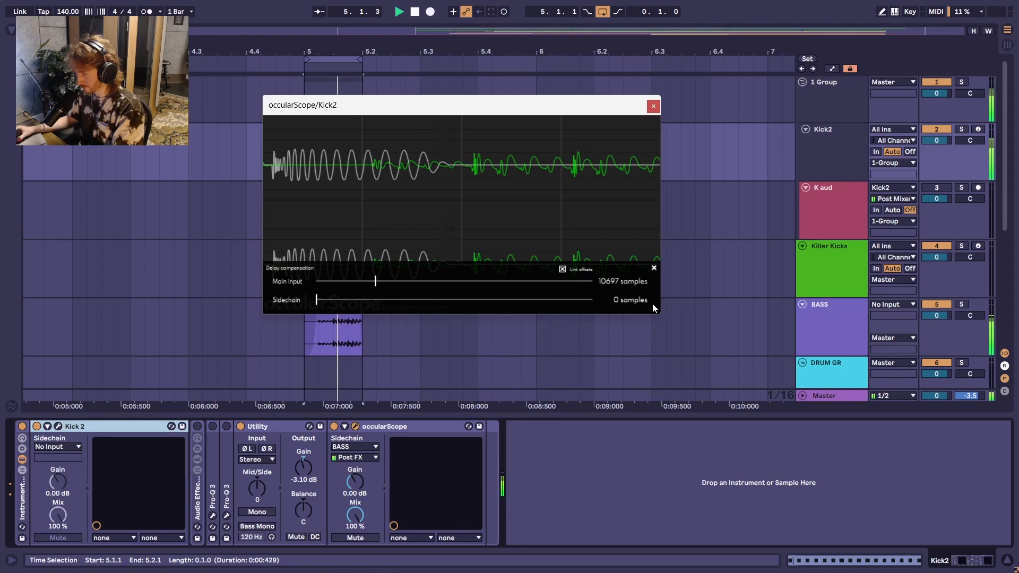
Step: Enlarge the occularScope window, hide its delay compensation settings, and place the scope beside the bar 5 clips
drag(659, 314, 948, 465)
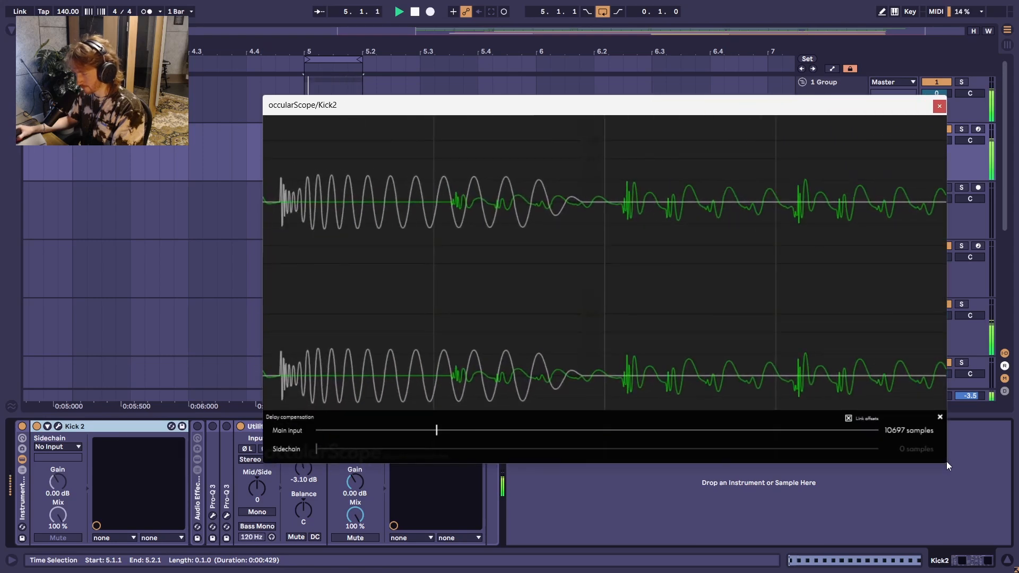
click(939, 418)
drag(687, 112, 891, 50)
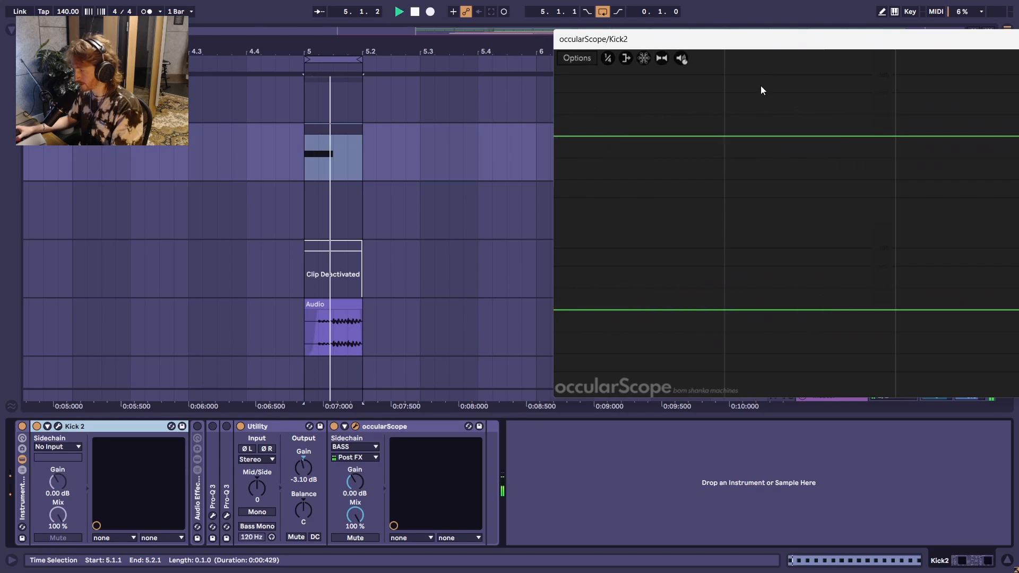
key(space)
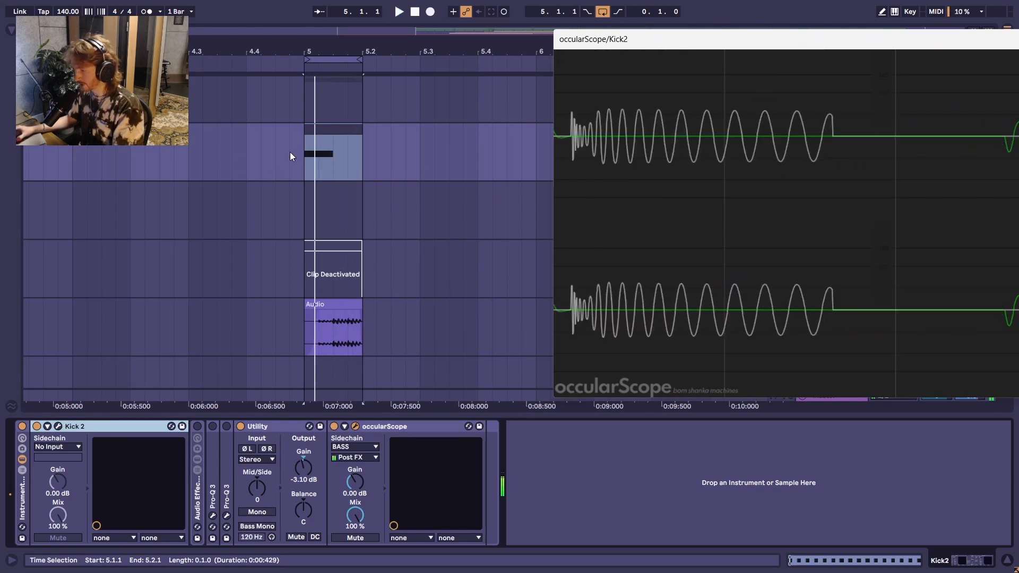
Step: Unmute Click 1 and Click 2 in Kick 2 and audition each layer soloed while the loop plays
click(345, 305)
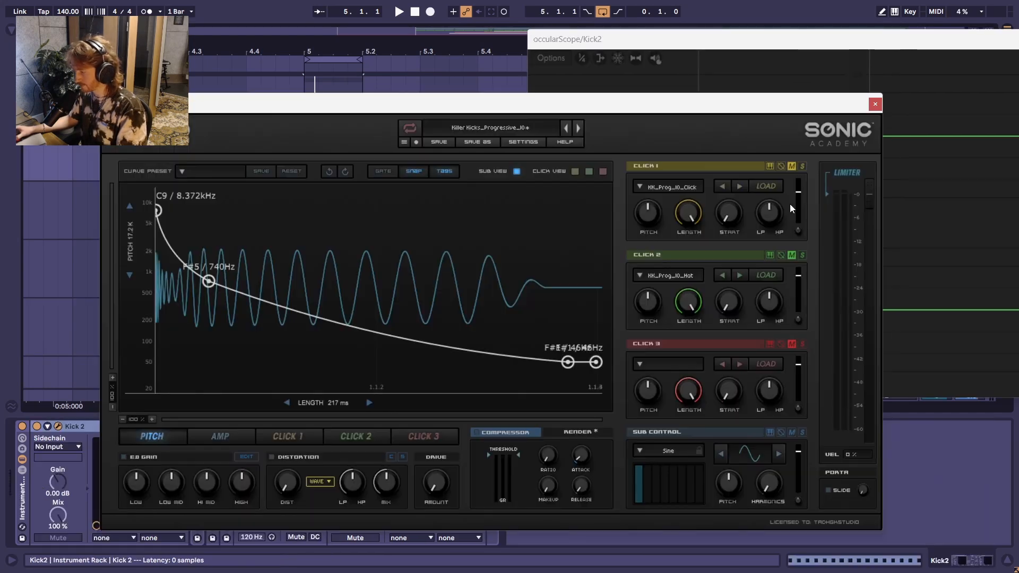
key(space)
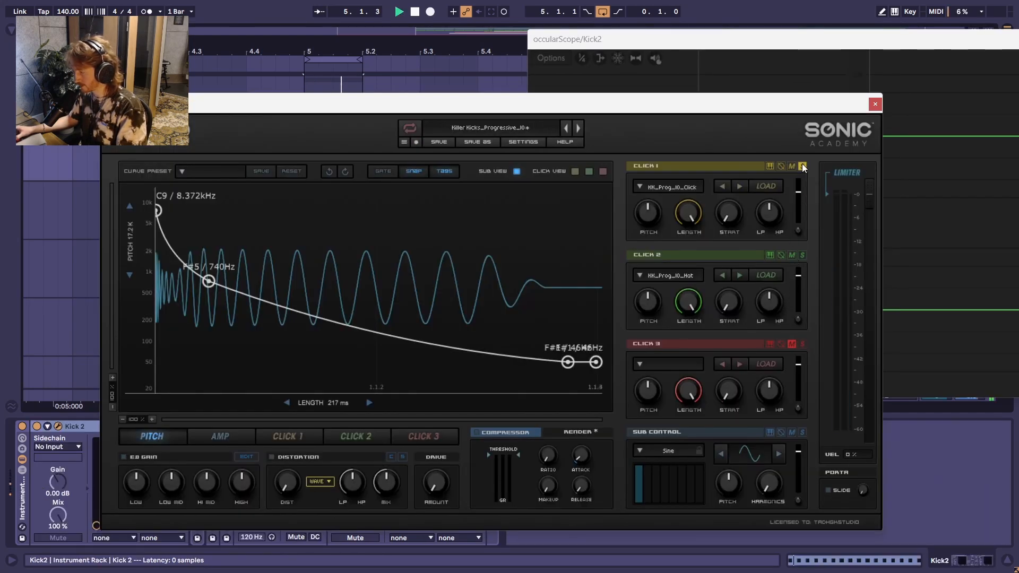
drag(805, 109, 755, 161)
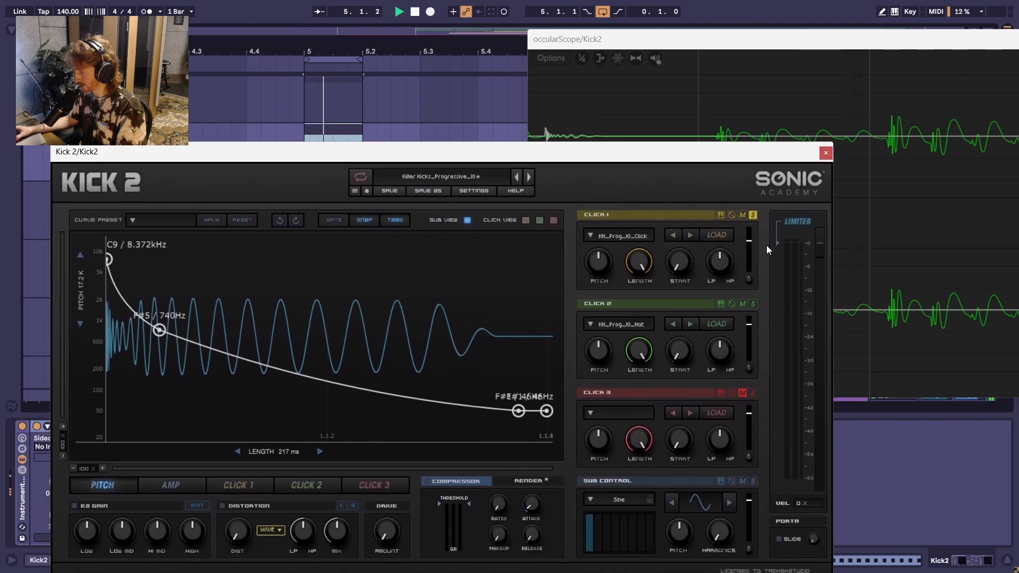
click(756, 213)
click(756, 305)
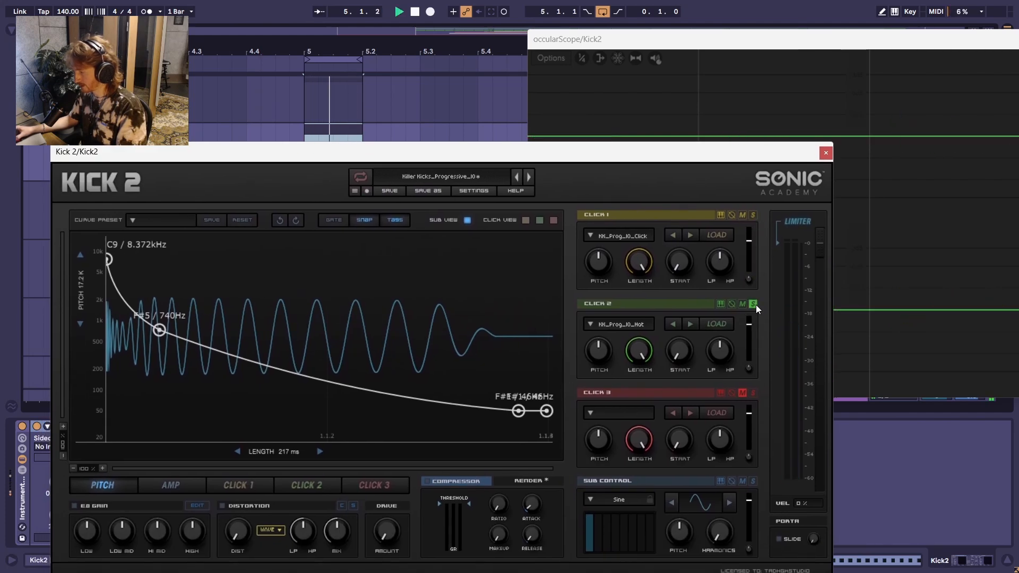
click(756, 304)
key(space)
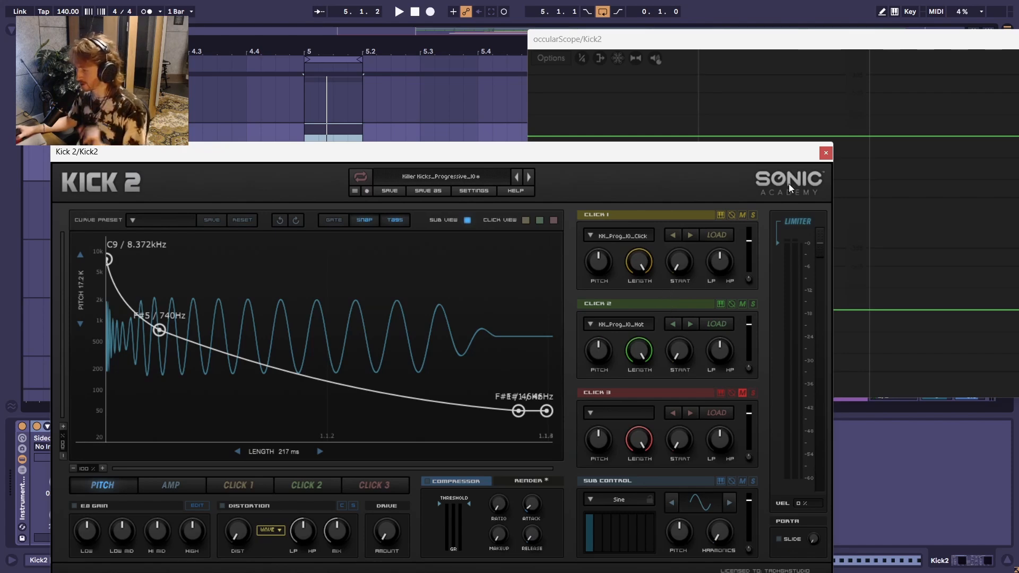
Step: Play the loop with all kick layers active, shifting the Kick 2 window so the clip and scope stay in view
mouse_move(332, 154)
mouse_down()
mouse_move(327, 114)
mouse_move(327, 153)
mouse_up()
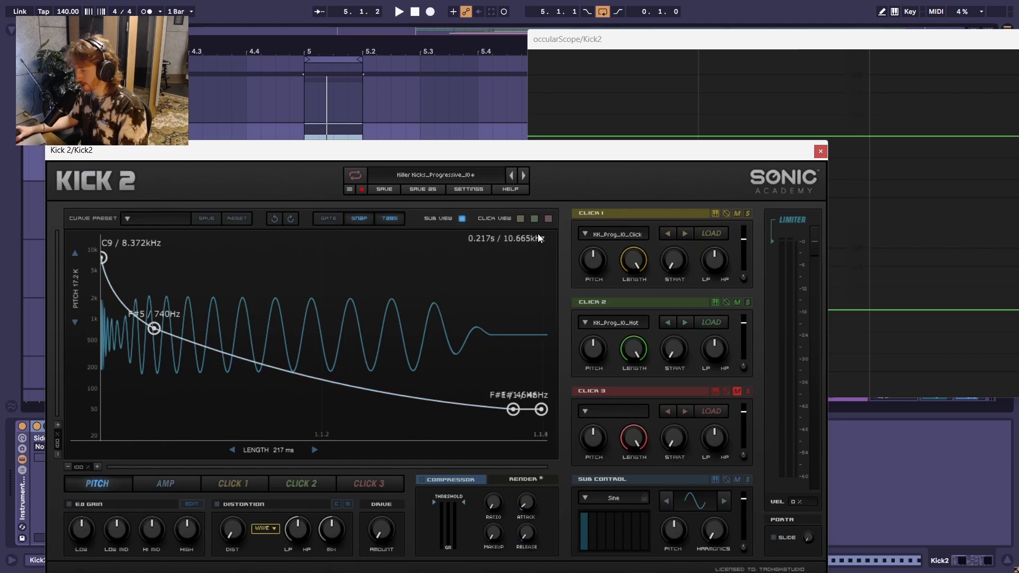
drag(476, 162, 483, 206)
key(space)
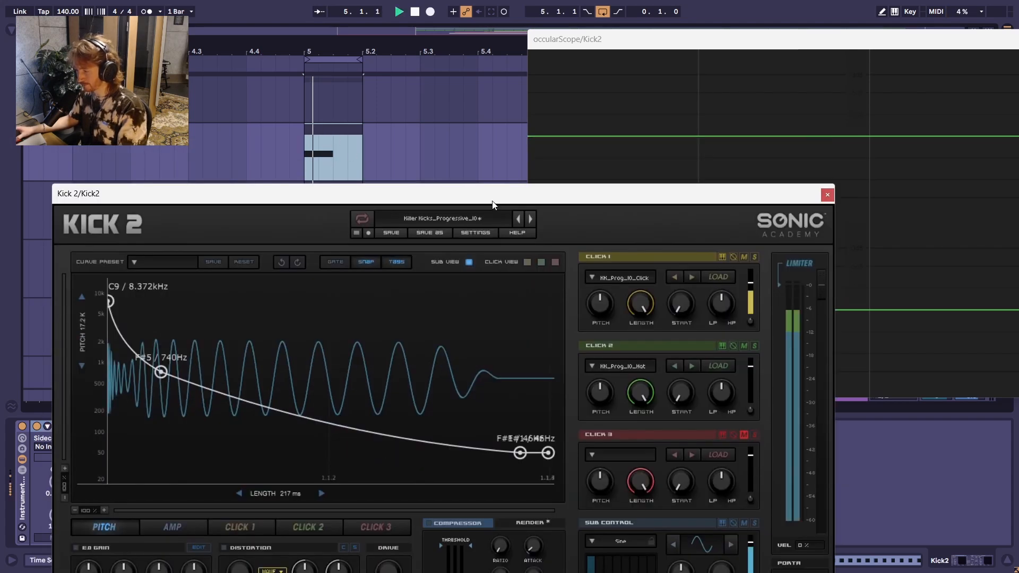
mouse_move(705, 199)
mouse_down()
mouse_move(700, 154)
mouse_move(722, 191)
mouse_up()
key(space)
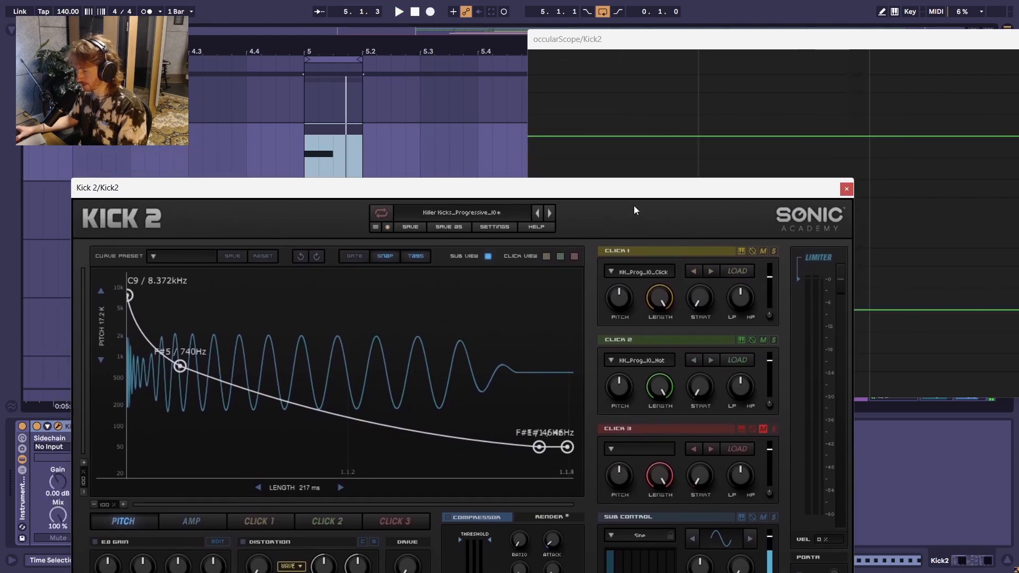
drag(646, 188, 598, 155)
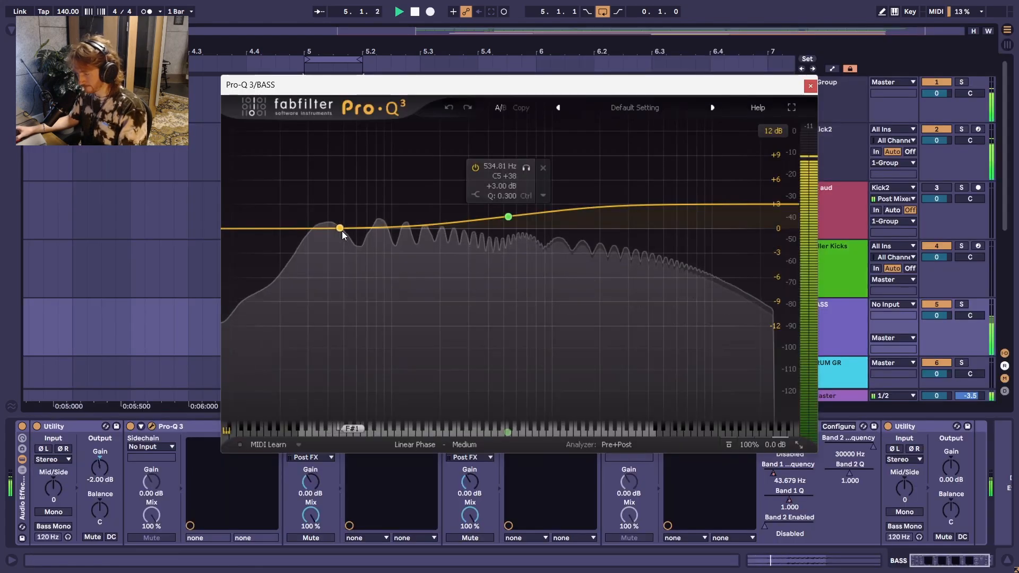
Step: Try sweeping a narrow bell boost upward from about 85 Hz in the BASS track's Pro-Q 3, removing it before dismissing the equalizer
click(380, 229)
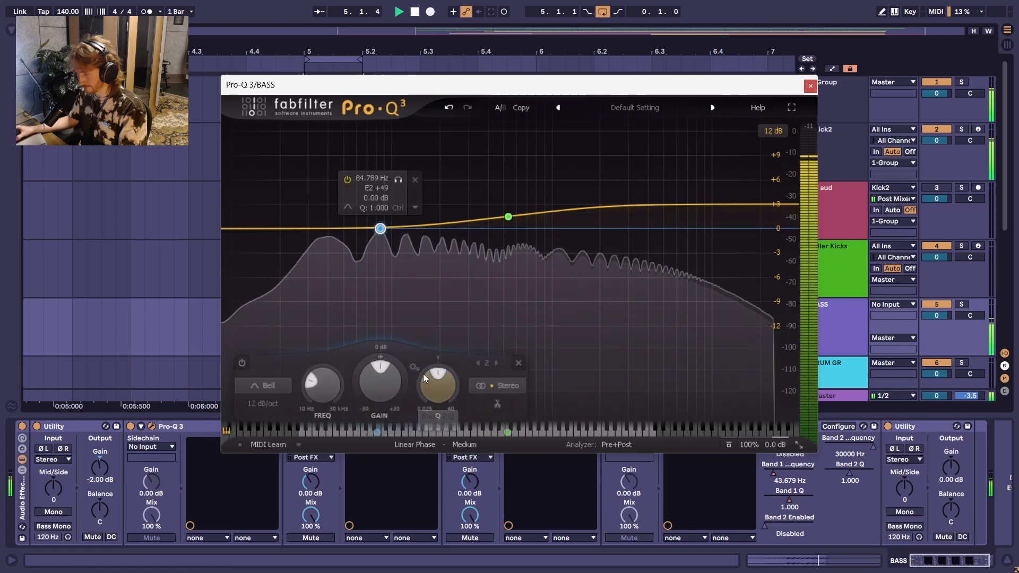
drag(431, 383, 427, 335)
drag(384, 383, 373, 338)
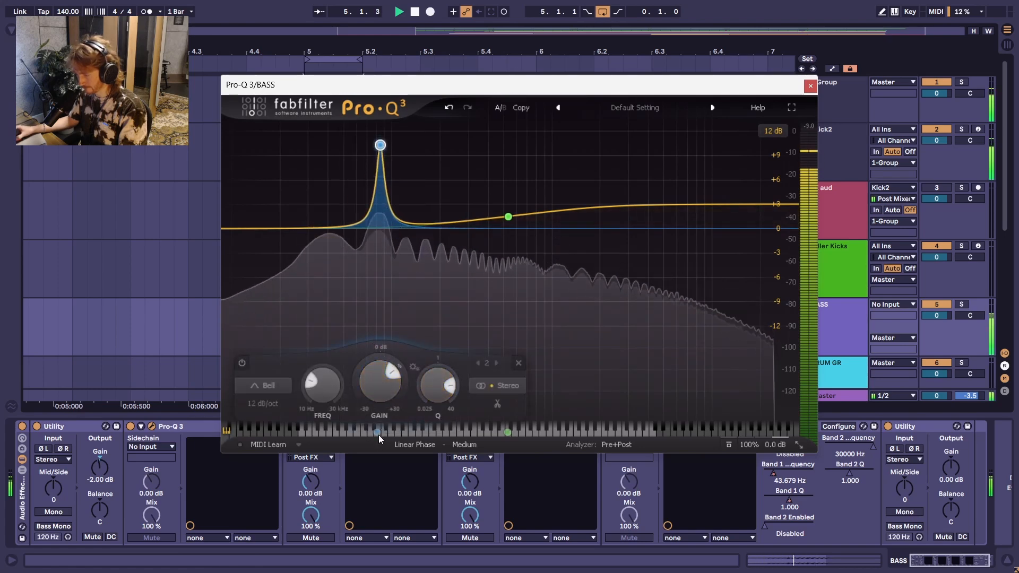
drag(378, 435, 424, 438)
click(562, 363)
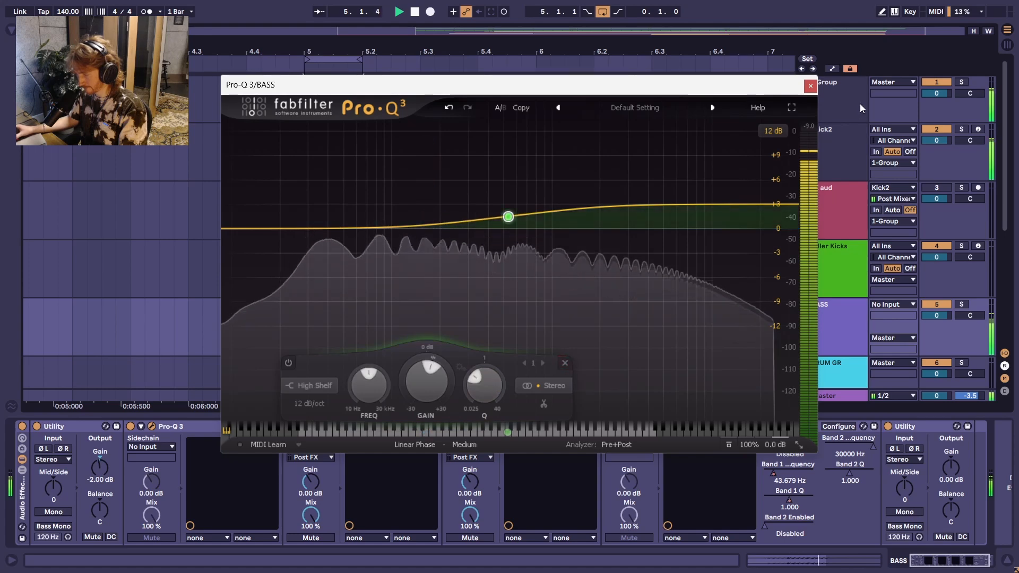
click(810, 86)
Step: Stop playback, reopen Kick 2 on the Kick2 track, and lower the last two pitch envelope points to E1 (41 Hz)
click(307, 151)
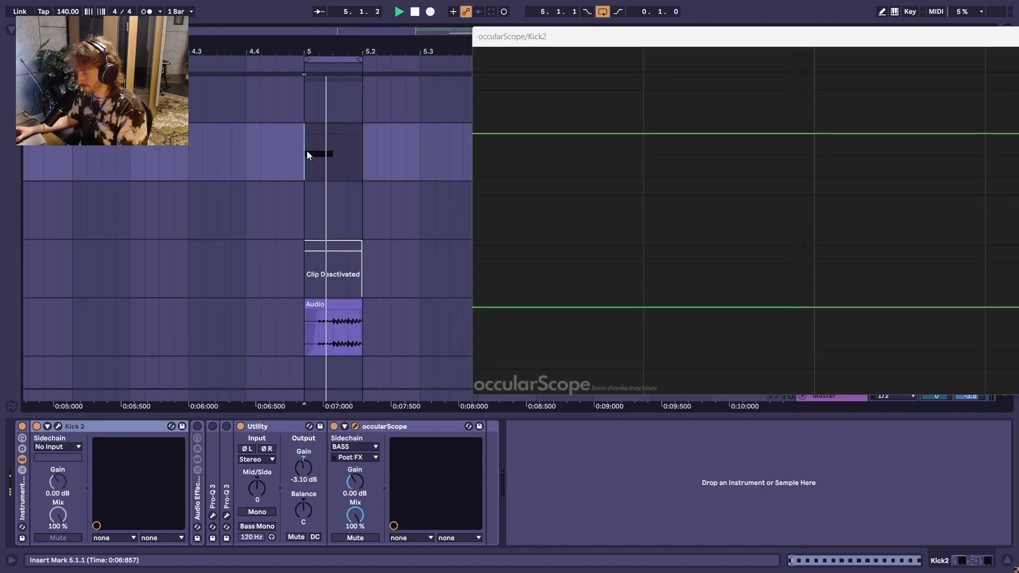
key(space)
click(58, 426)
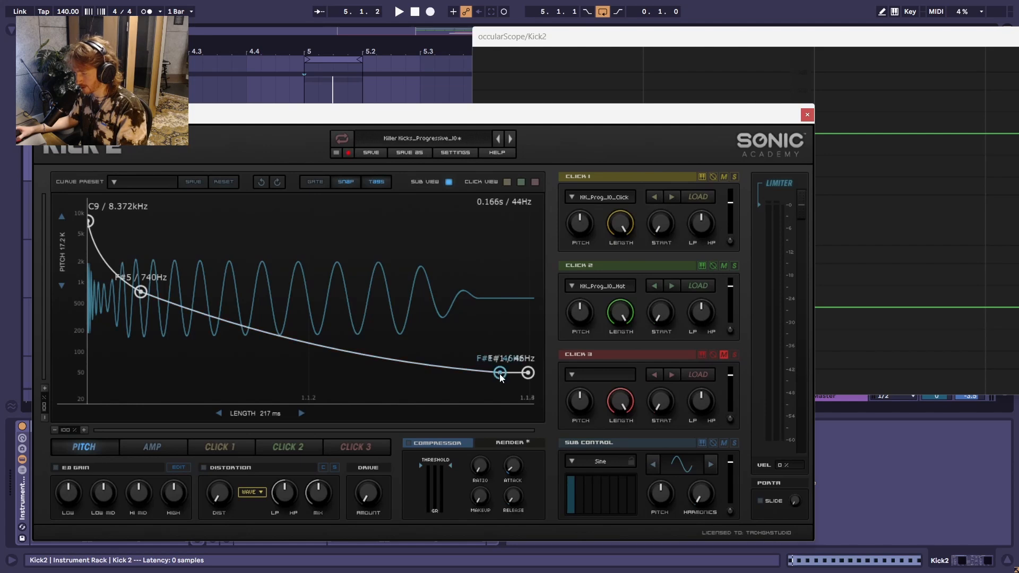
drag(501, 374, 500, 378)
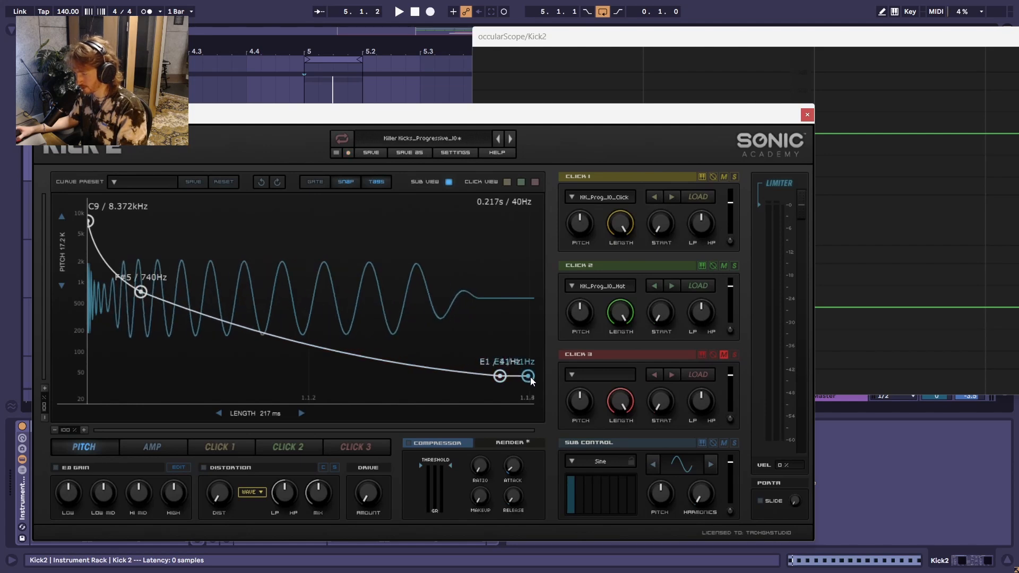
Step: Play the loop with the scope in view and nudge the second-to-last pitch envelope point slightly later
drag(608, 117, 584, 176)
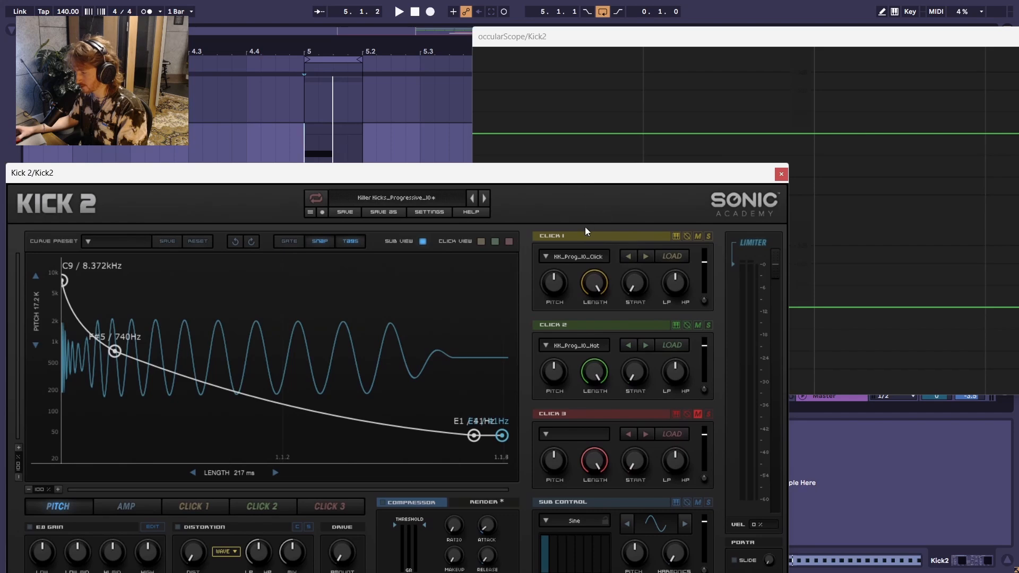
key(space)
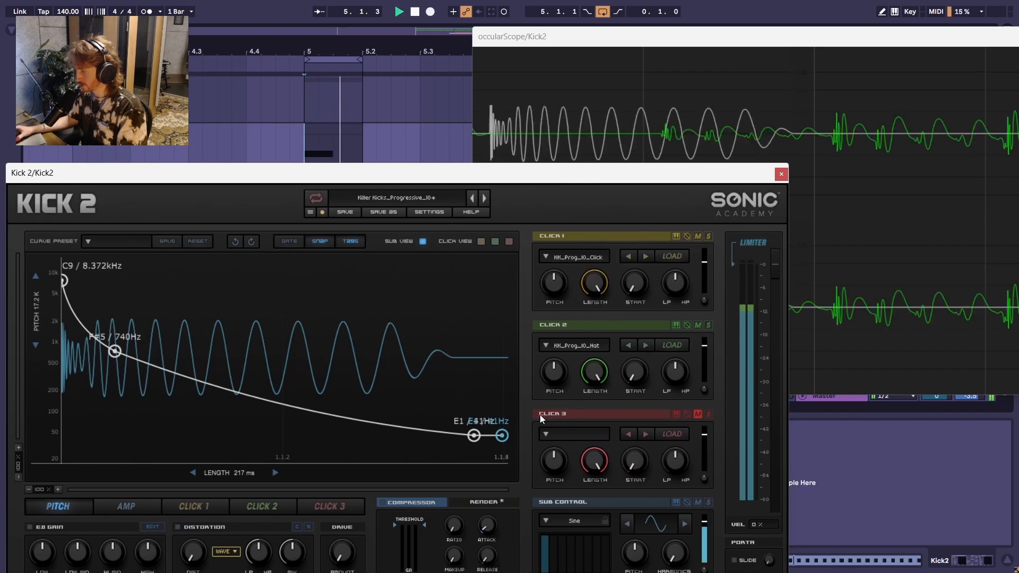
click(475, 435)
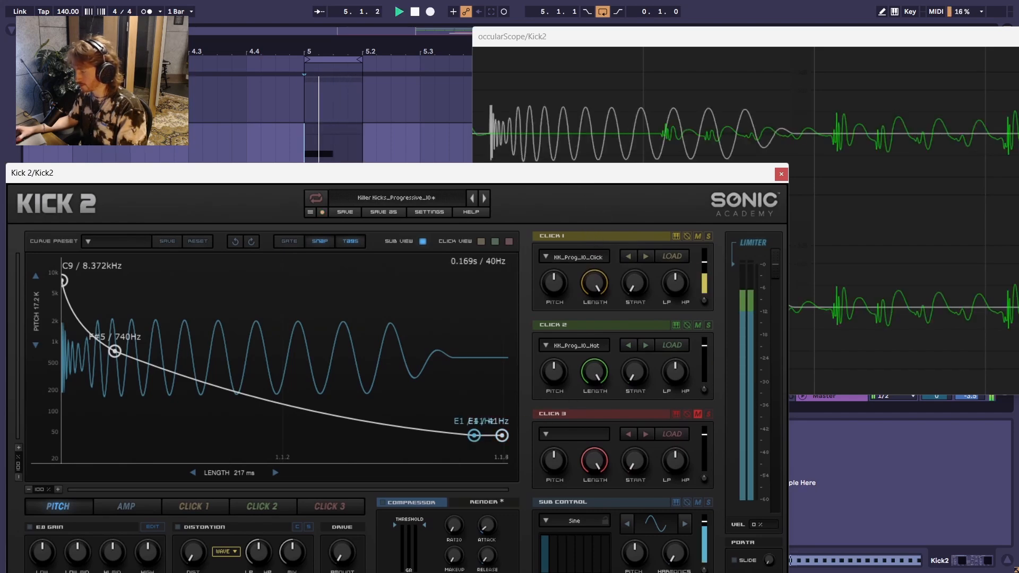
drag(474, 436, 477, 435)
key(space)
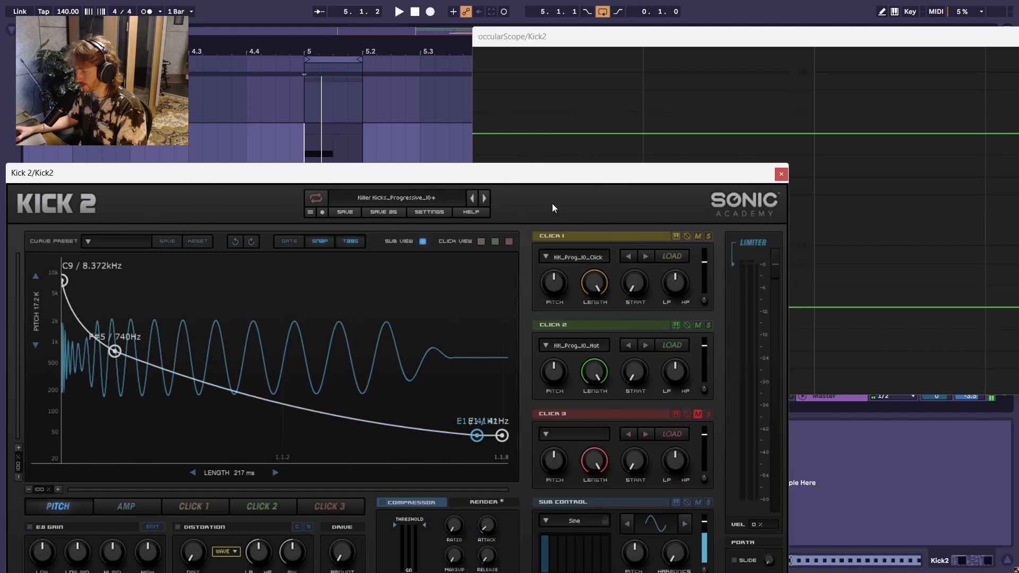
Step: Move the Kick 2 window clear of the clips and select 5.1.1 to 5.1.3 on the Kick2 track to check its duration
drag(668, 173, 834, 280)
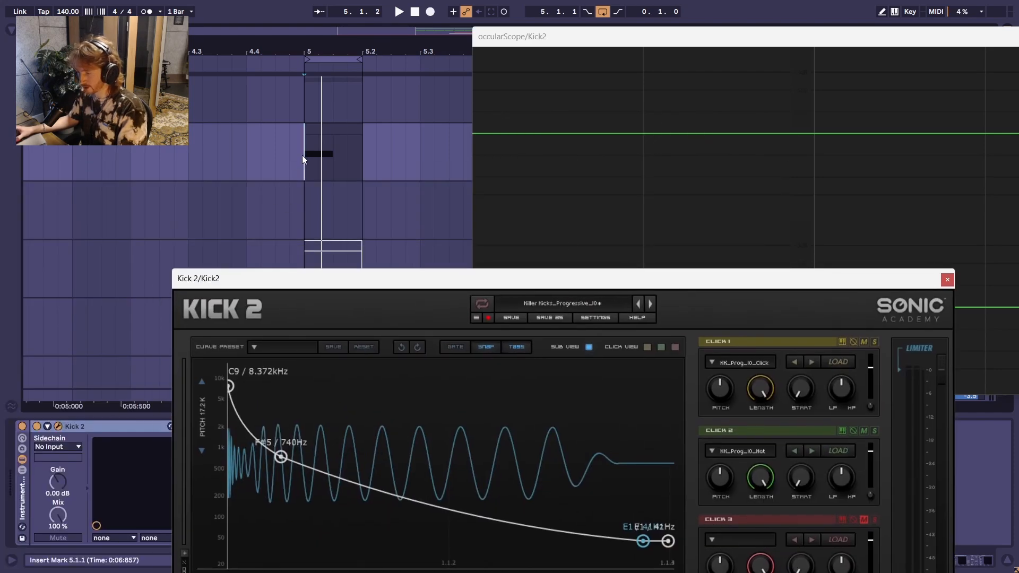
drag(304, 159, 334, 159)
drag(346, 280, 552, 226)
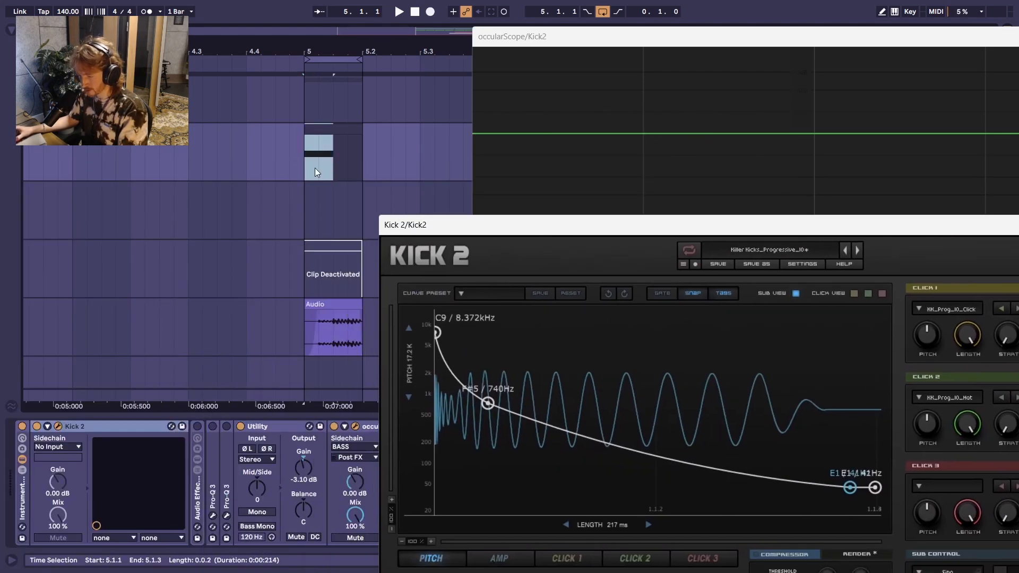
Step: Show Kick 2's amp envelope and move the second-to-last zero-level point to the end of the 217 ms length
drag(633, 225, 531, 52)
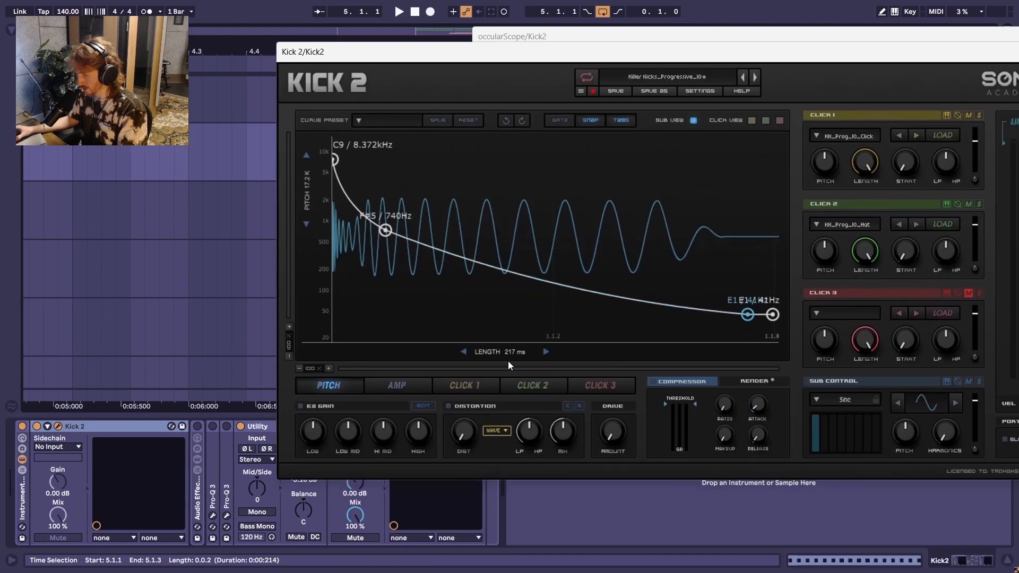
click(391, 384)
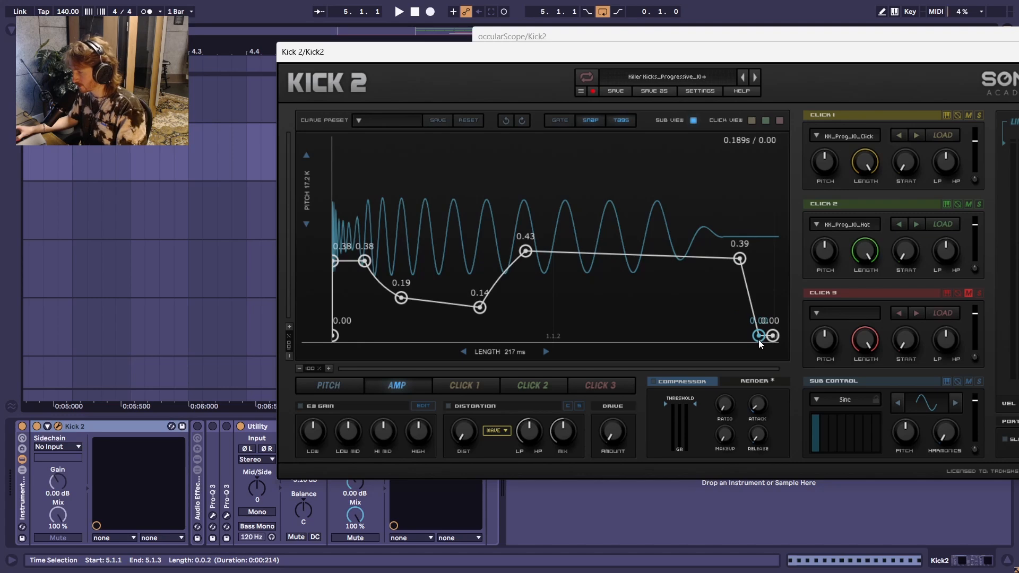
drag(759, 339, 772, 345)
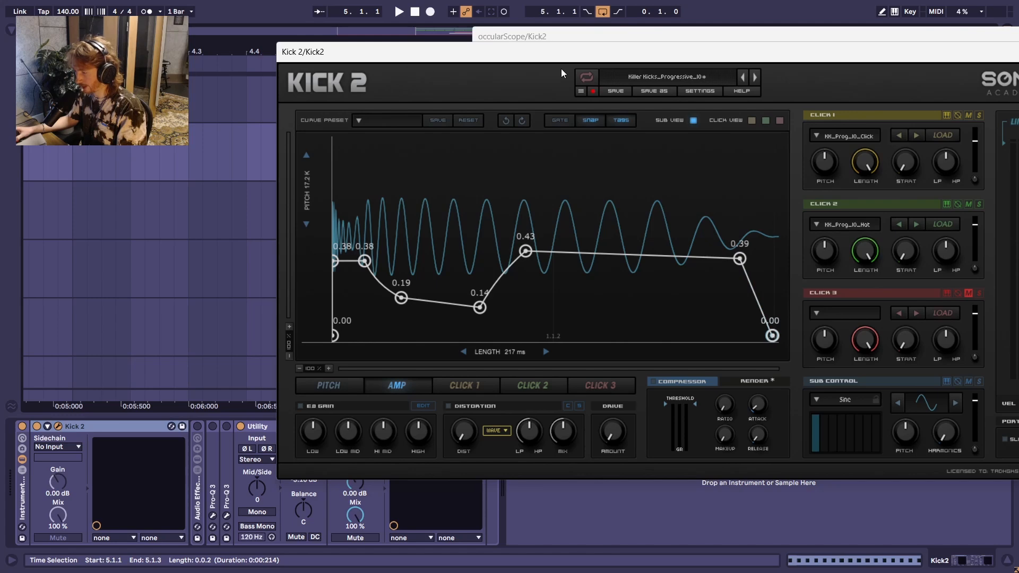
Step: Select 5.1.1 to 5.1.2 on the Kick2 track to check its duration and bring the Kick 2 window back into view
drag(562, 56, 720, 66)
scroll(307, 159, up, 5)
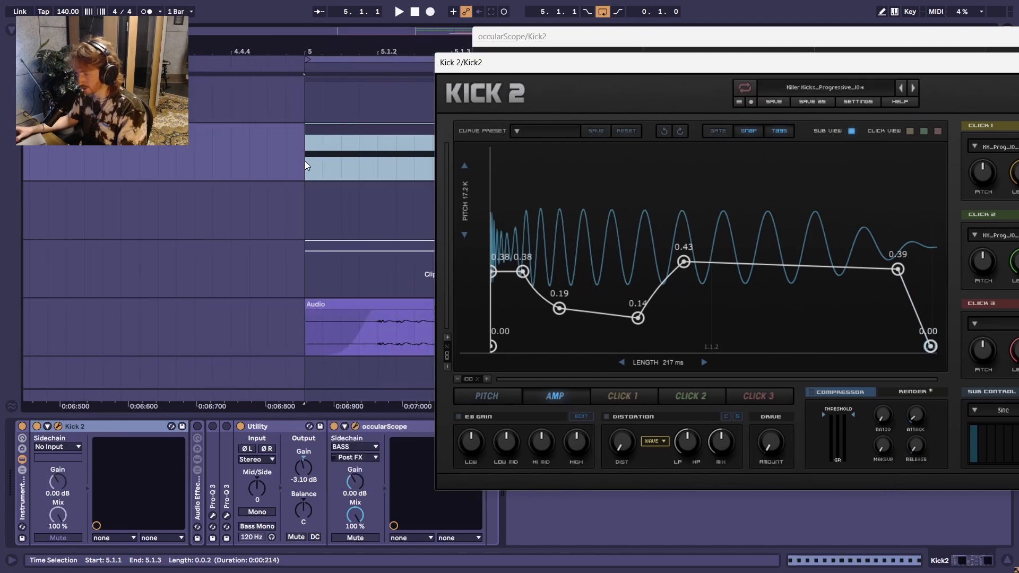
drag(305, 160, 380, 166)
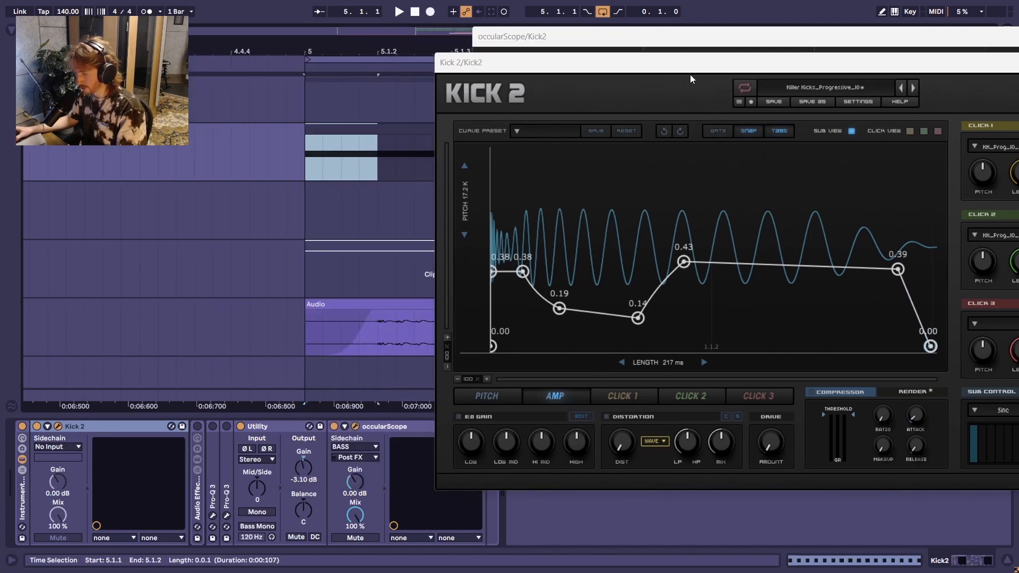
drag(699, 62, 437, 82)
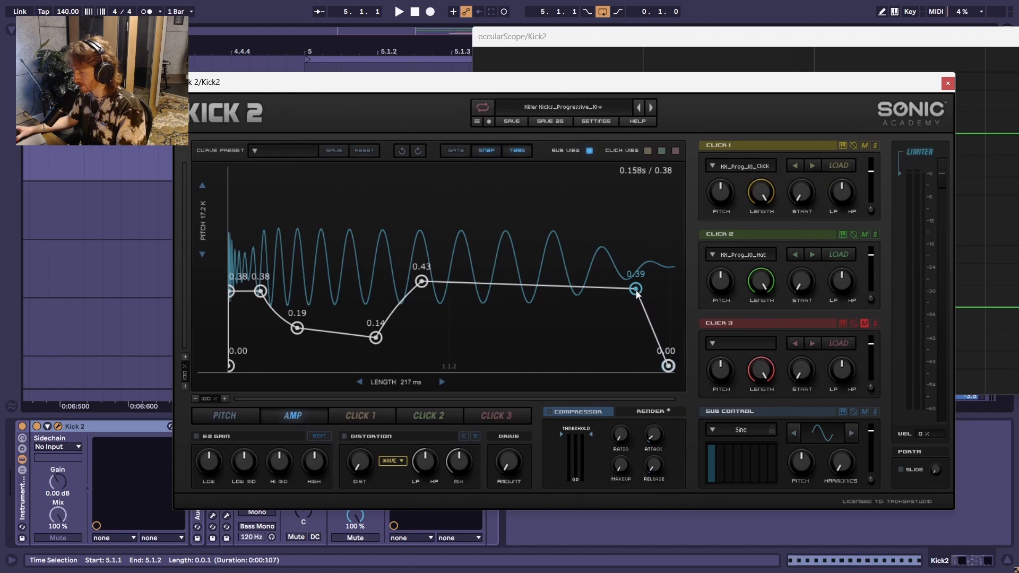
Step: Nudge the 0.39 amp envelope point slightly earlier, and show Kick 2's pitch envelope below the scope while the loop plays
drag(636, 293, 629, 293)
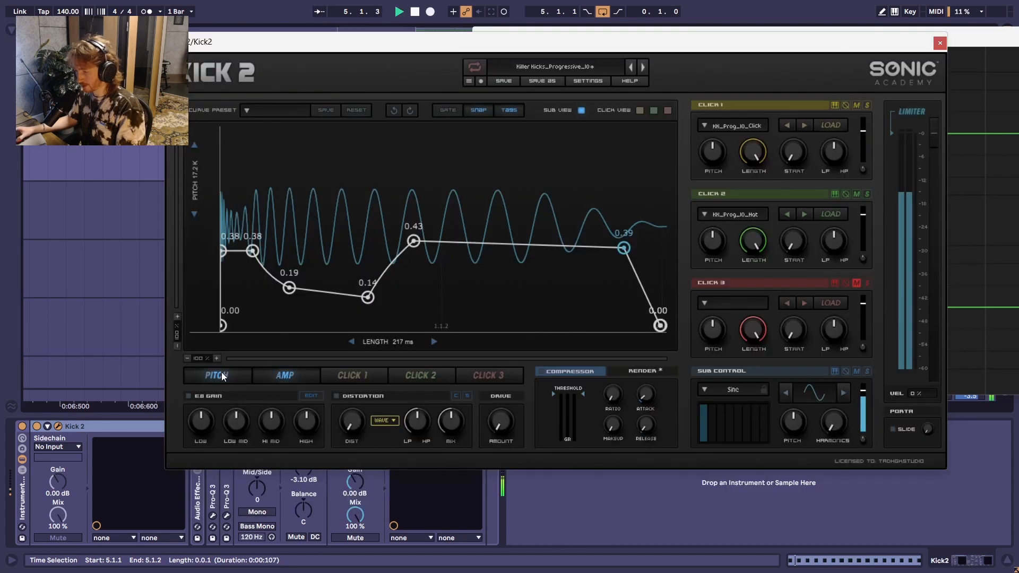
click(220, 375)
drag(670, 48, 543, 58)
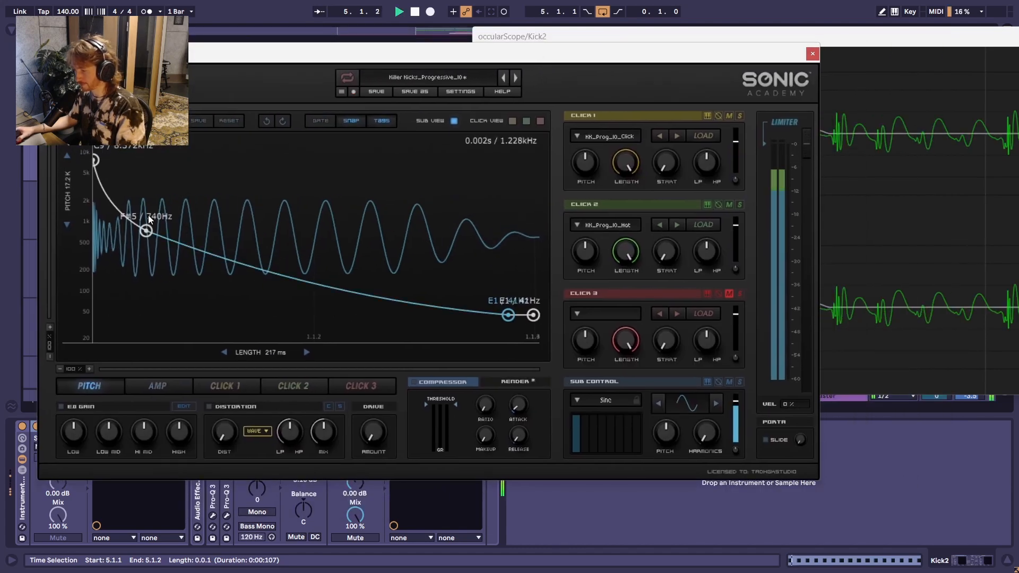
key(space)
drag(377, 58, 470, 241)
key(space)
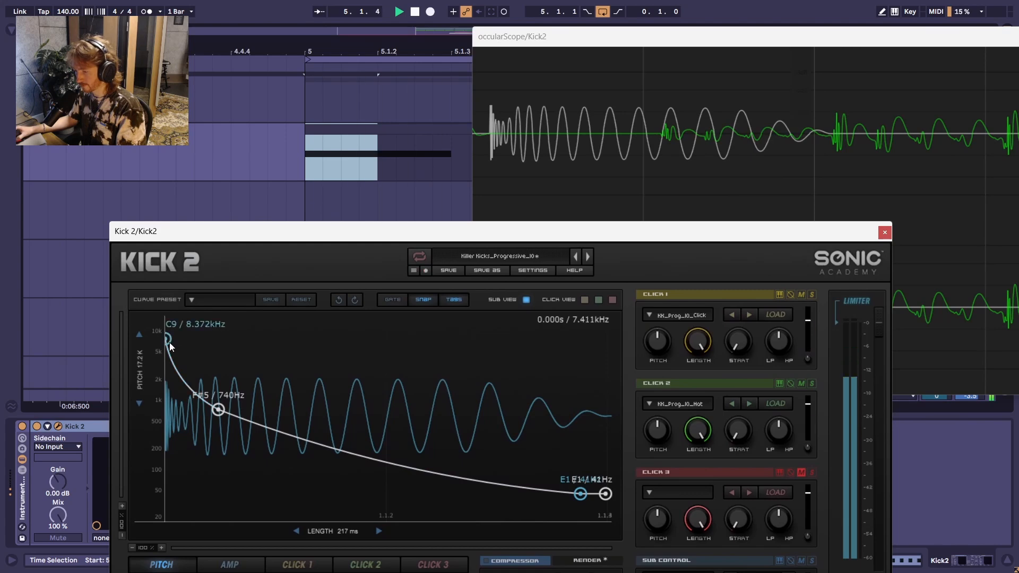
Step: Move the second-to-last pitch envelope point slightly later at the same pitch and replay the loop against the scope
drag(167, 339, 168, 342)
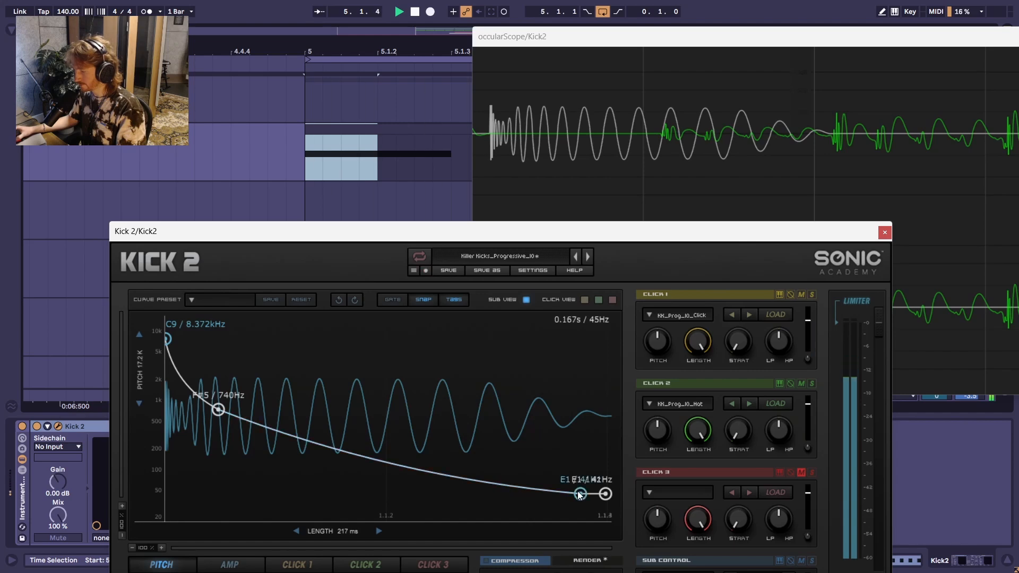
drag(580, 494, 591, 494)
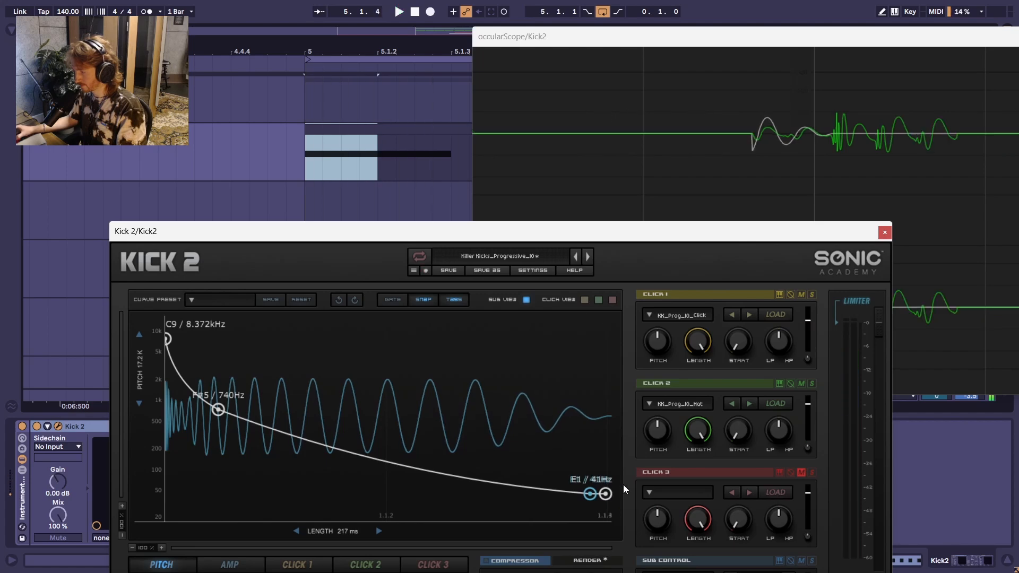
drag(565, 239, 579, 205)
key(space)
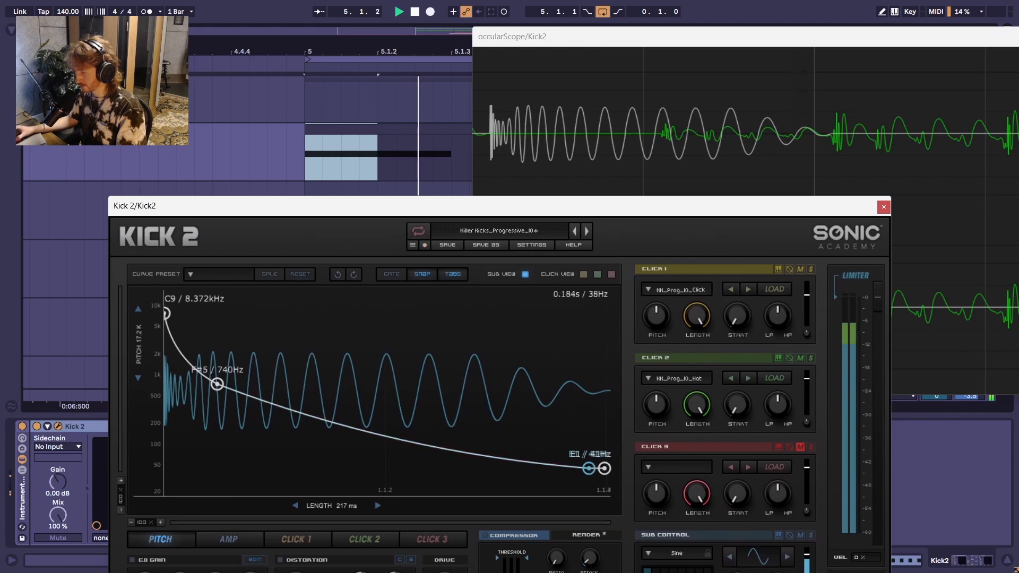
Step: Try the second-to-last pitch envelope point a touch closer to the end, undo that move and stop playback
mouse_move(589, 469)
mouse_down()
mouse_move(605, 469)
mouse_move(593, 468)
mouse_up()
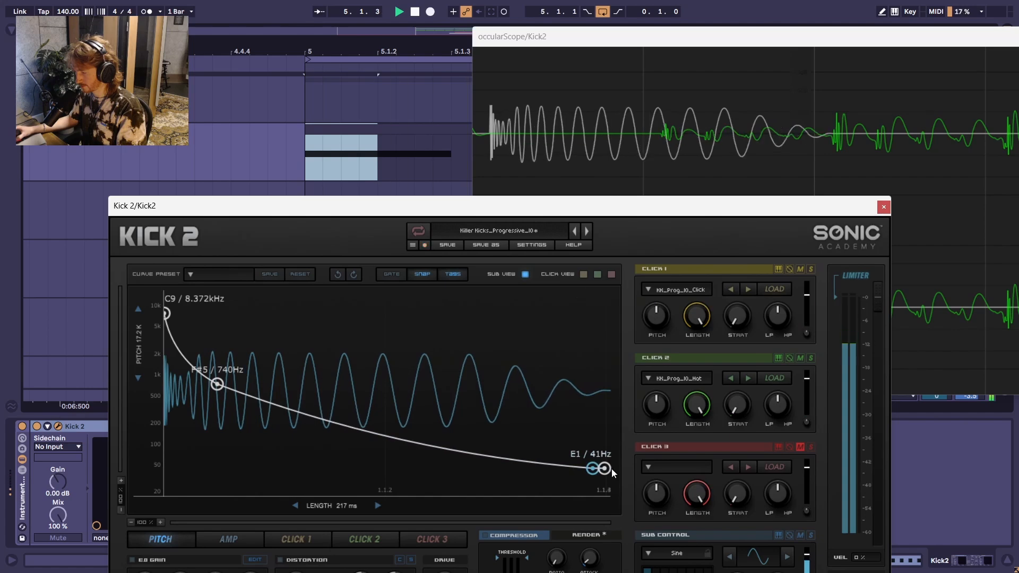
click(338, 274)
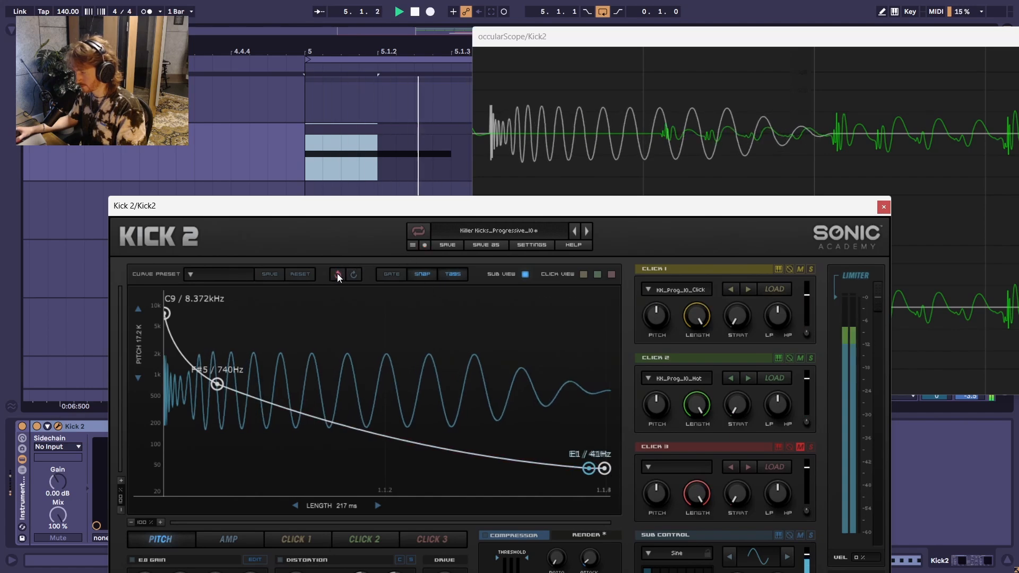
drag(665, 215, 595, 187)
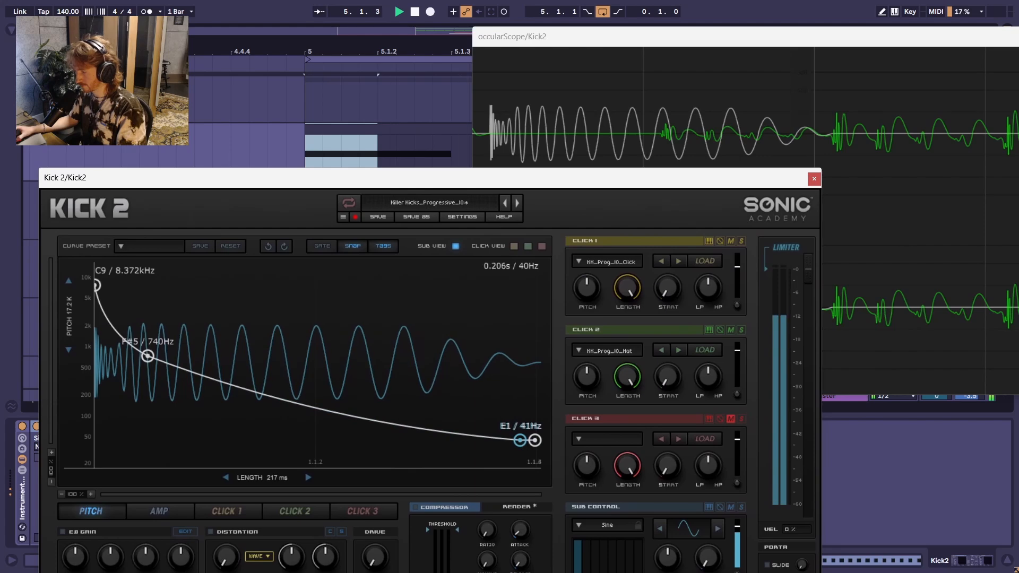
key(space)
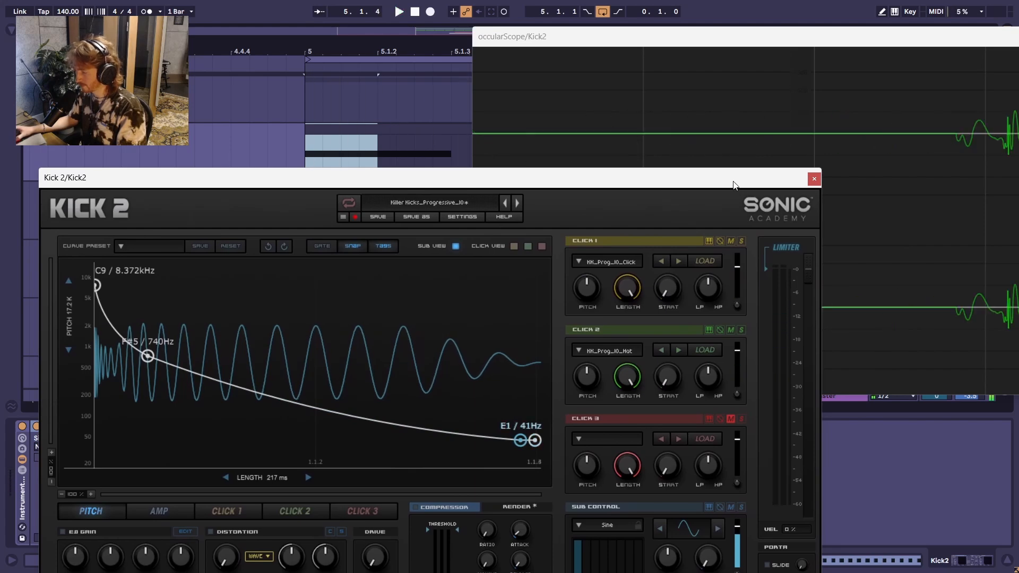
Step: Close Kick 2 and add a low-cut band at about 11 Hz in the Pro-Q 3 just before Utility
drag(807, 185, 821, 71)
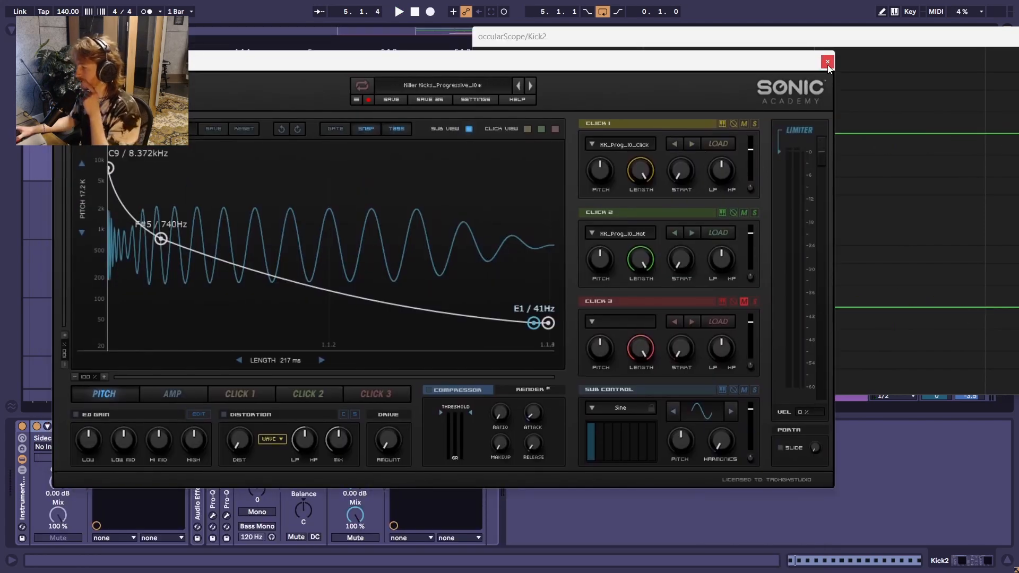
click(827, 63)
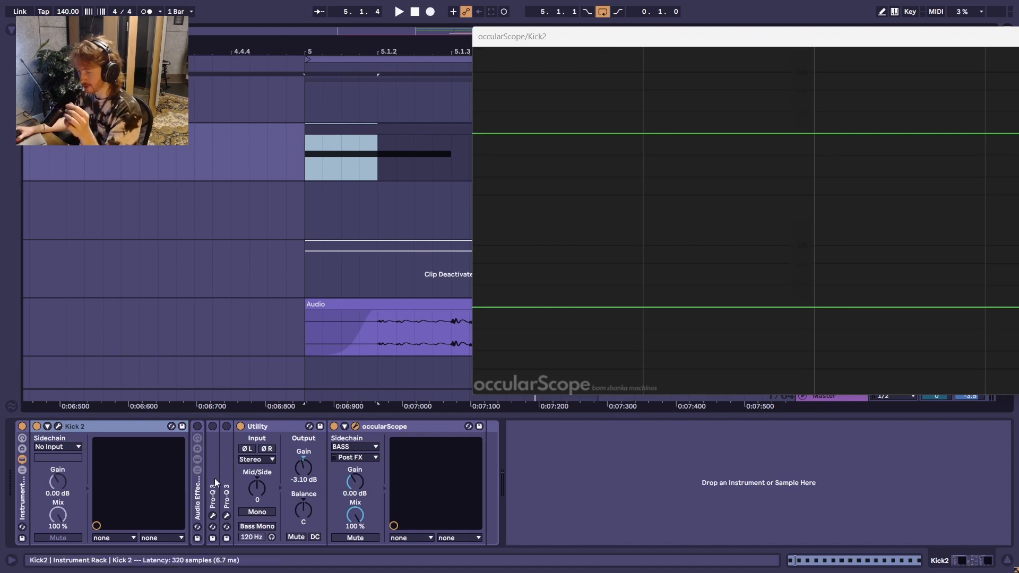
double_click(232, 426)
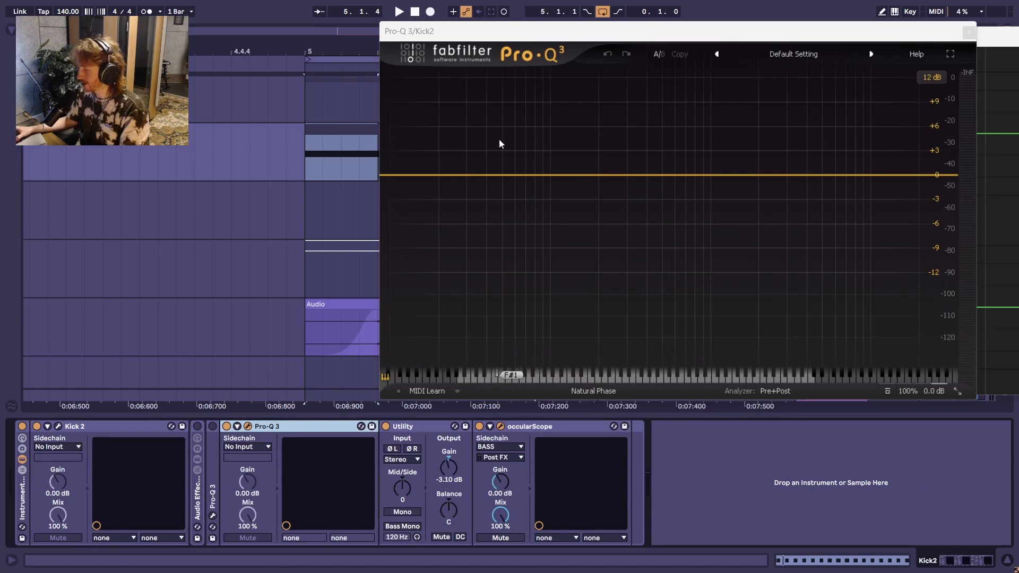
click(398, 176)
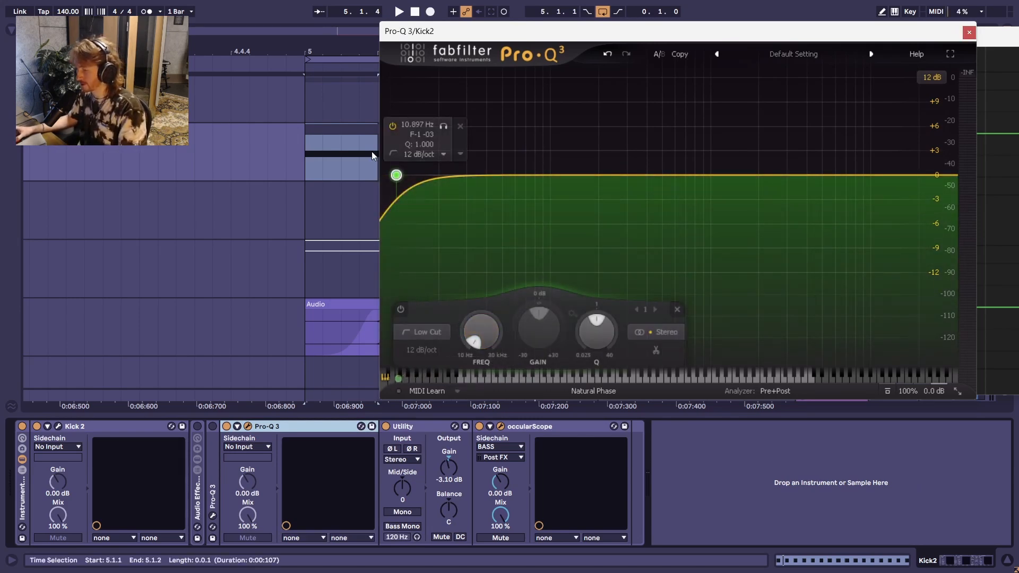
key(space)
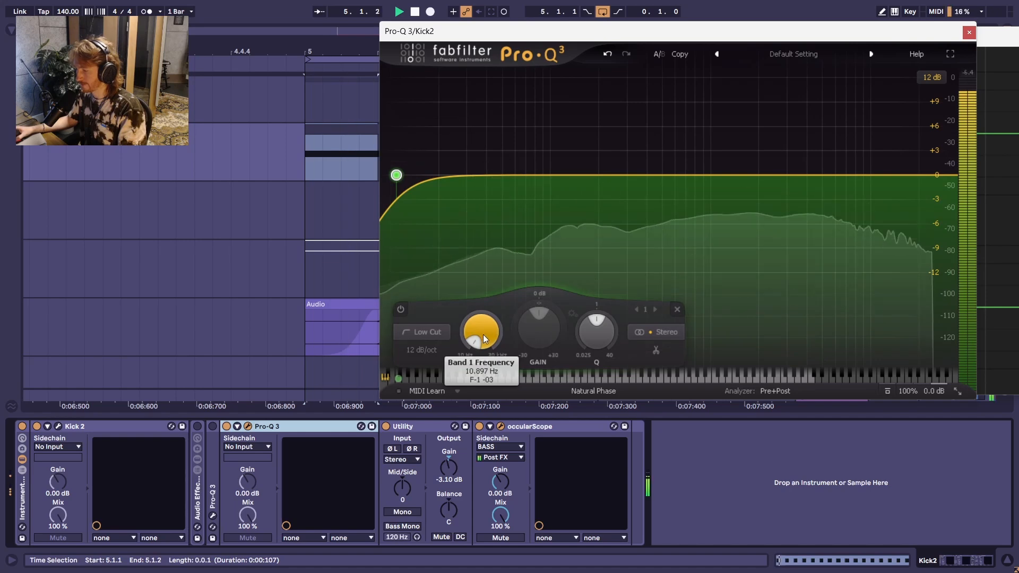
Step: Steepen the low cut to 24 dB/oct and raise its frequency to about 36 Hz during playback
drag(491, 339, 473, 231)
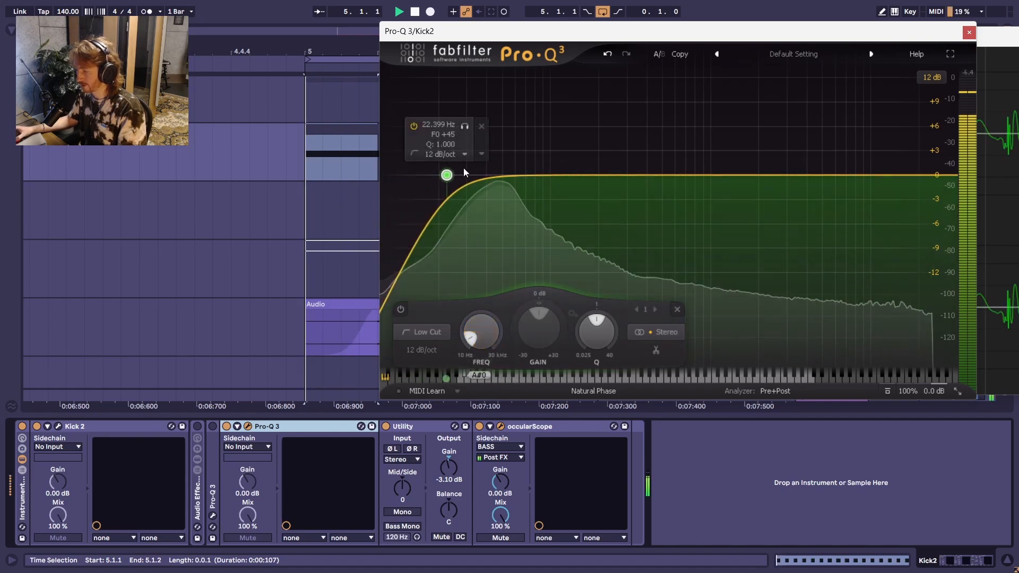
alt+shift+click(447, 176)
alt+shift+click(448, 178)
drag(480, 331, 509, 247)
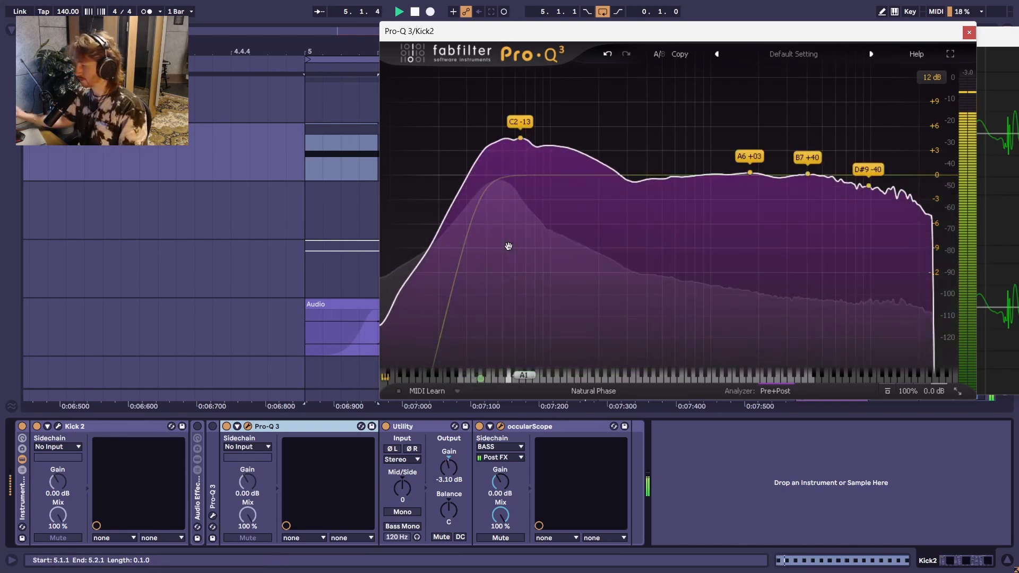
mouse_move(491, 333)
mouse_down()
mouse_move(507, 482)
mouse_move(483, 339)
mouse_up()
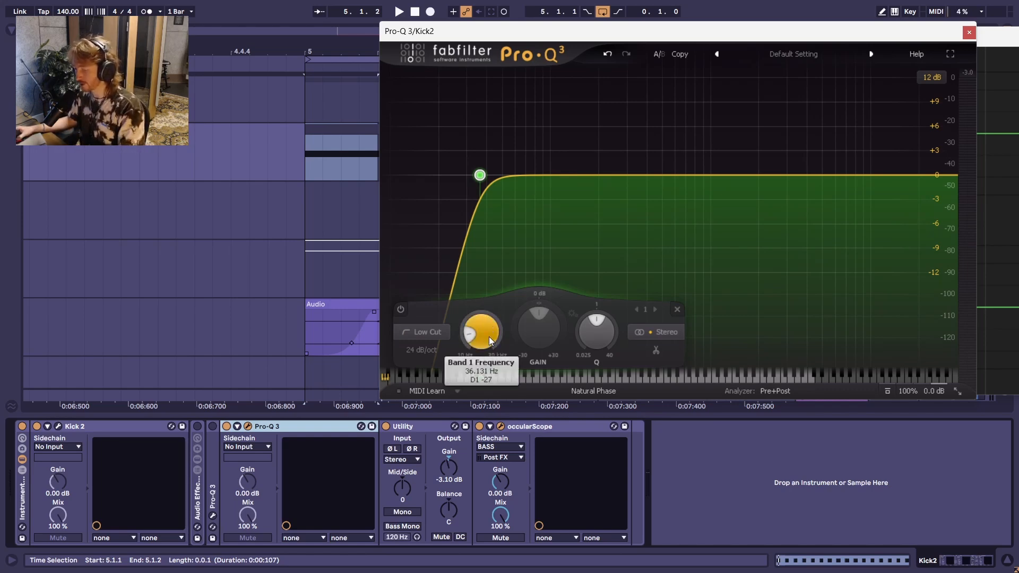
Step: Try the low cut at about 46 Hz and audition the loop
key(space)
key(space)
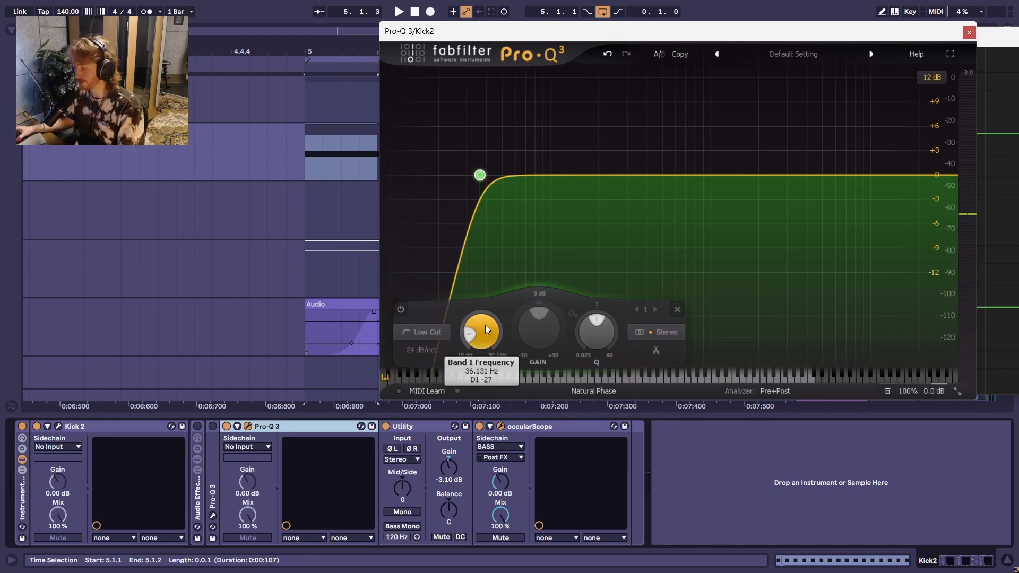
drag(485, 330, 485, 276)
key(space)
key(space)
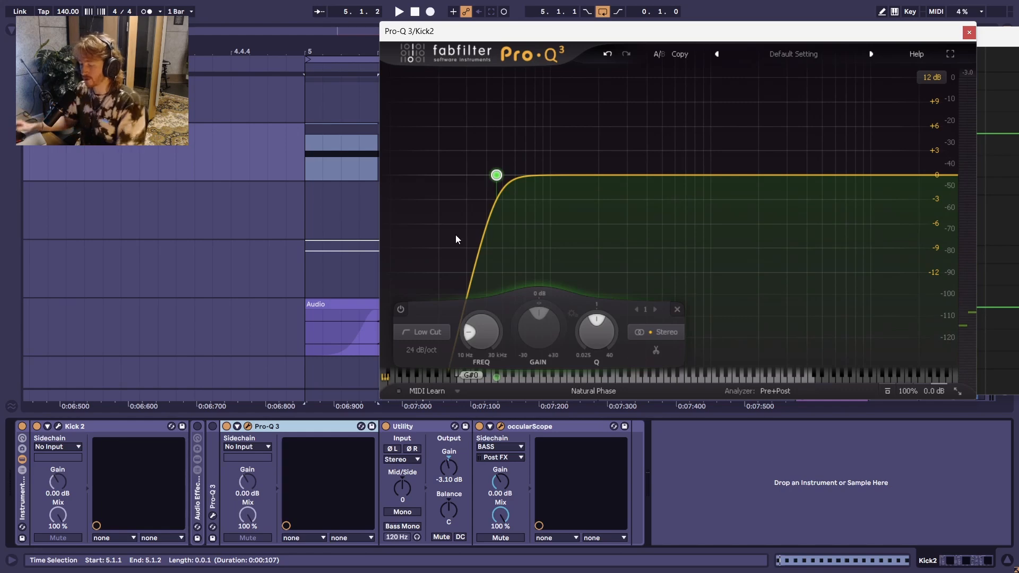
key(space)
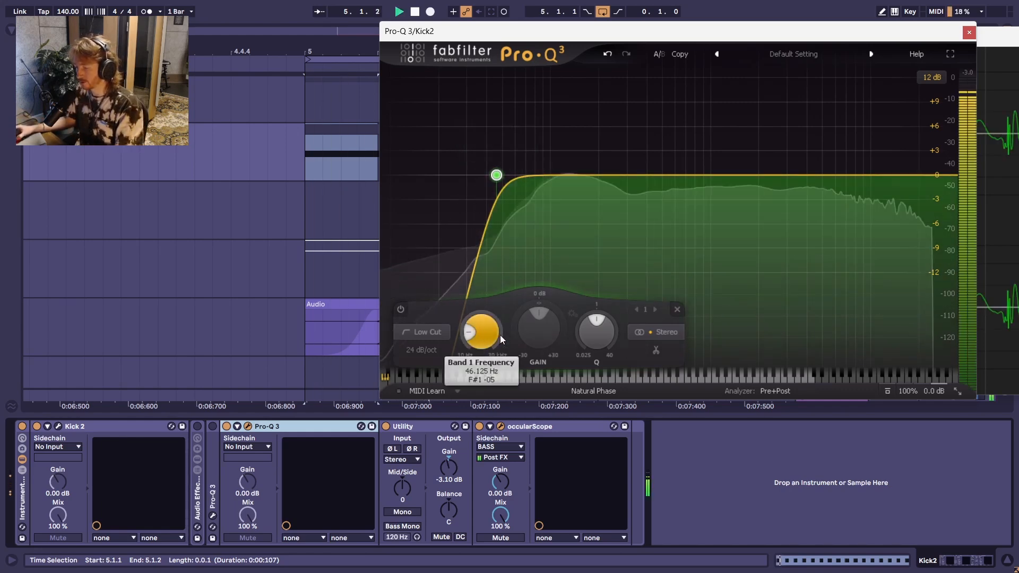
key(space)
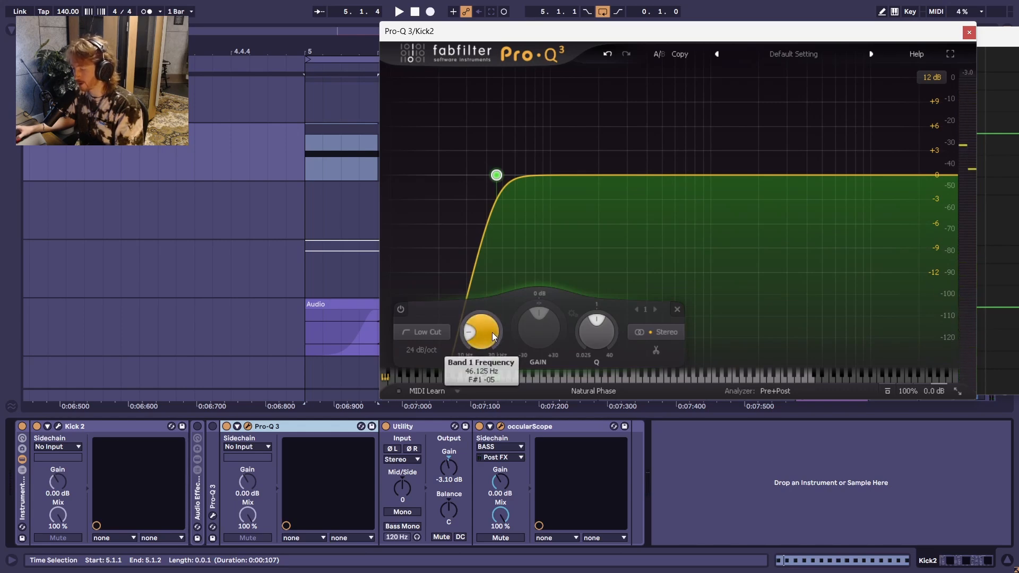
Step: Try the low cut down at about 15 Hz and audition the loop
key(space)
drag(491, 333, 504, 513)
key(space)
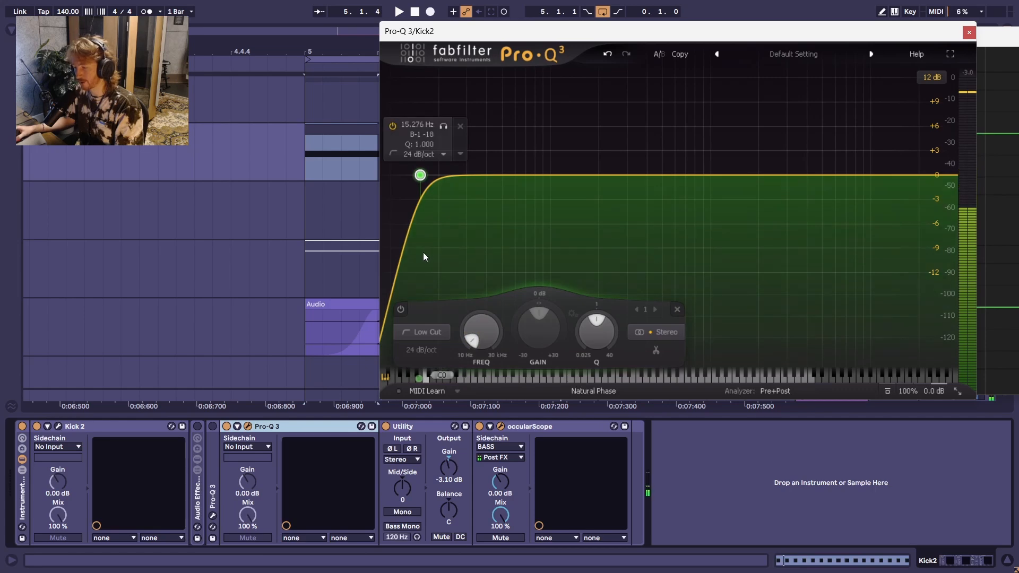
key(space)
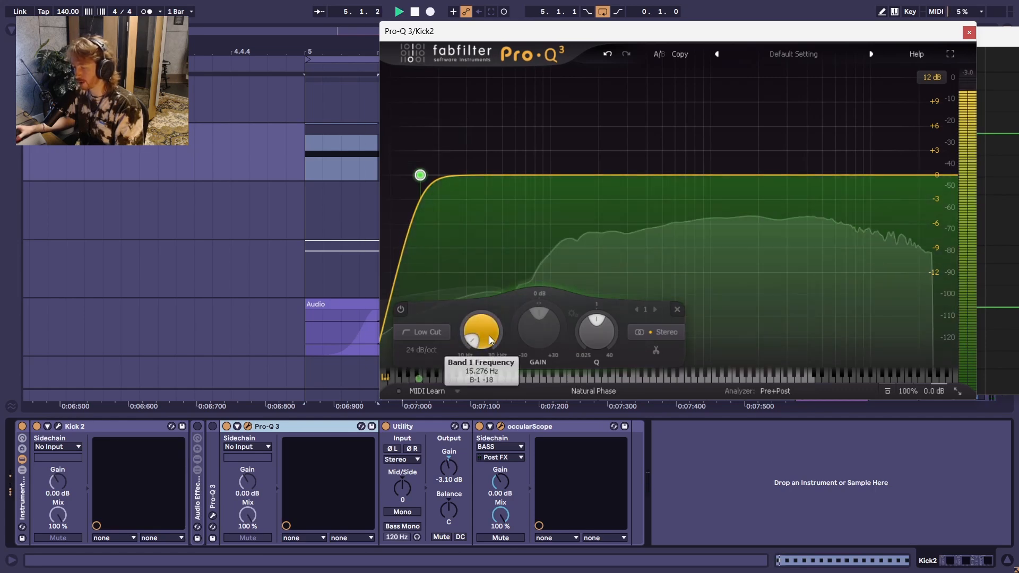
Step: Set the low-cut frequency to about 37.6 Hz and stop playback
drag(489, 335, 470, 214)
mouse_move(496, 332)
mouse_down()
mouse_move(493, 288)
mouse_move(498, 352)
mouse_move(489, 300)
mouse_move(482, 336)
mouse_up()
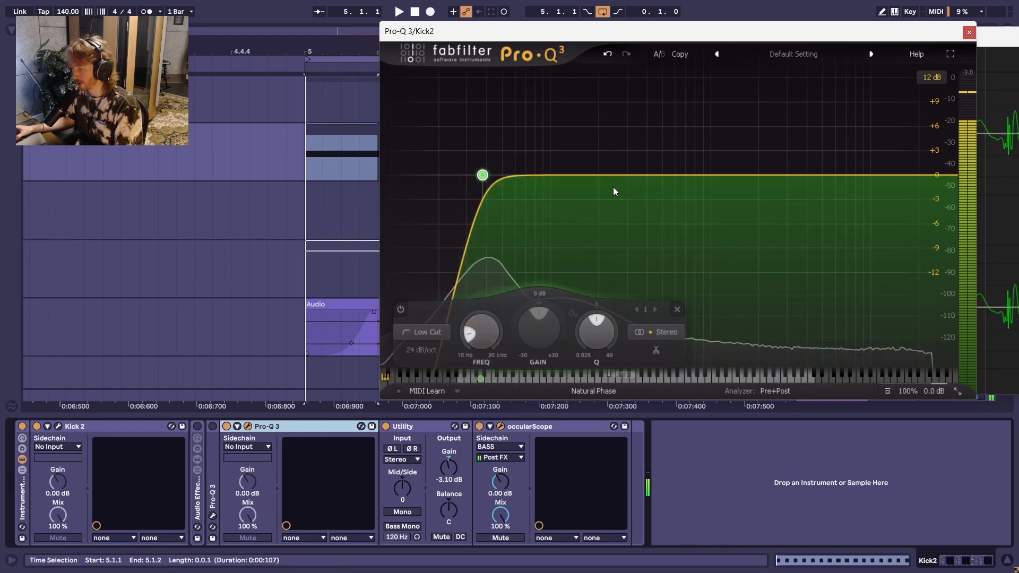
key(space)
Step: Place Pro-Q 3 clear of the scope and compare the kick waveform with the low-cut band bypassed and enabled
drag(747, 31, 445, 214)
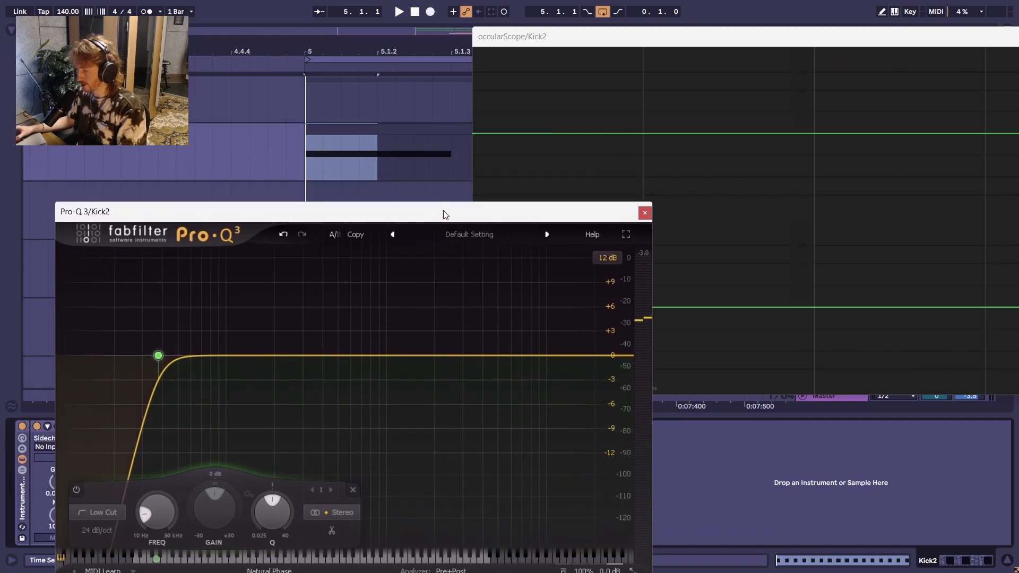
click(386, 134)
key(space)
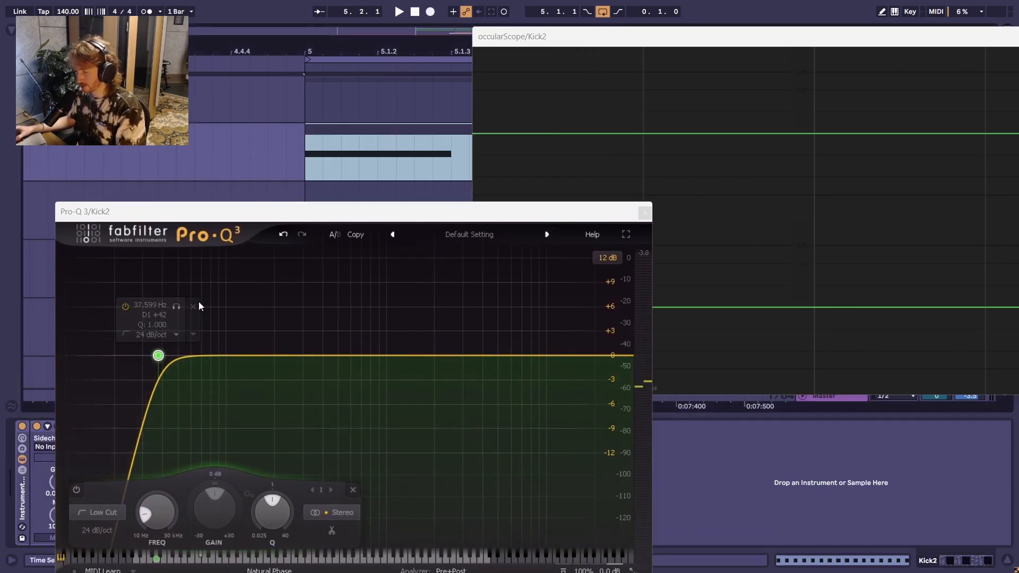
click(126, 307)
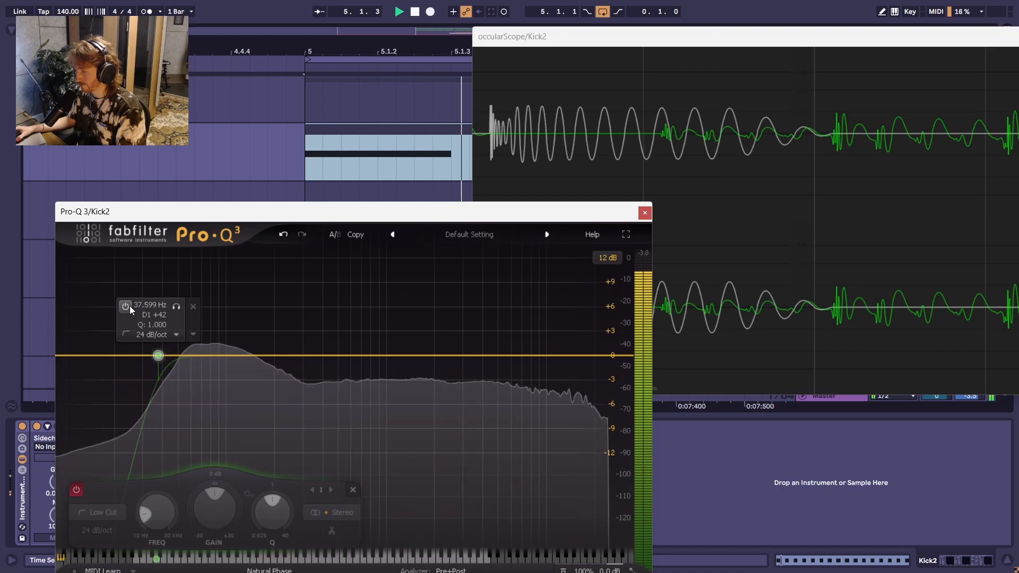
click(128, 307)
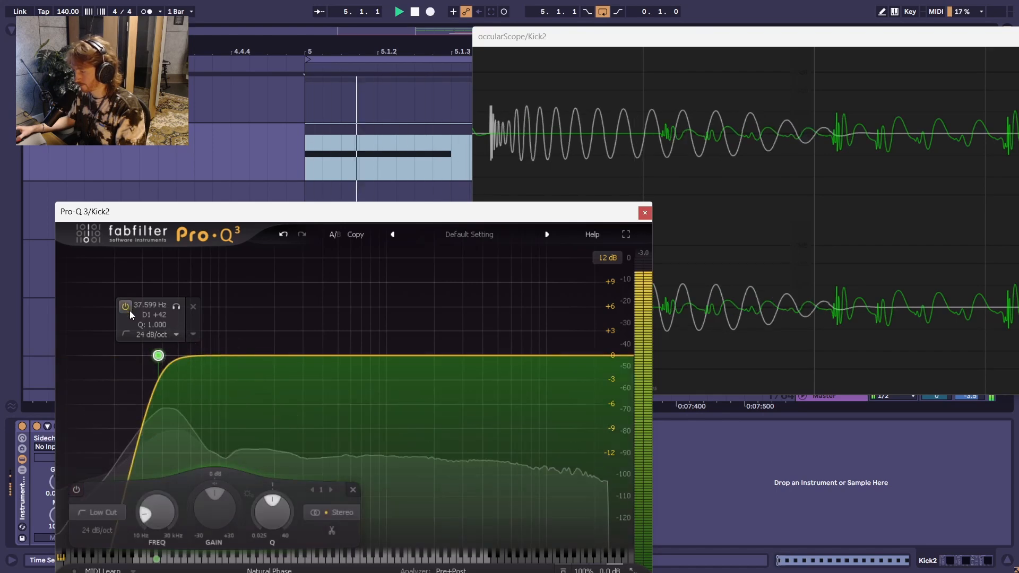
key(space)
Step: Close Pro-Q 3, reopen Kick 2 below the scope and play the loop
drag(376, 213, 382, 200)
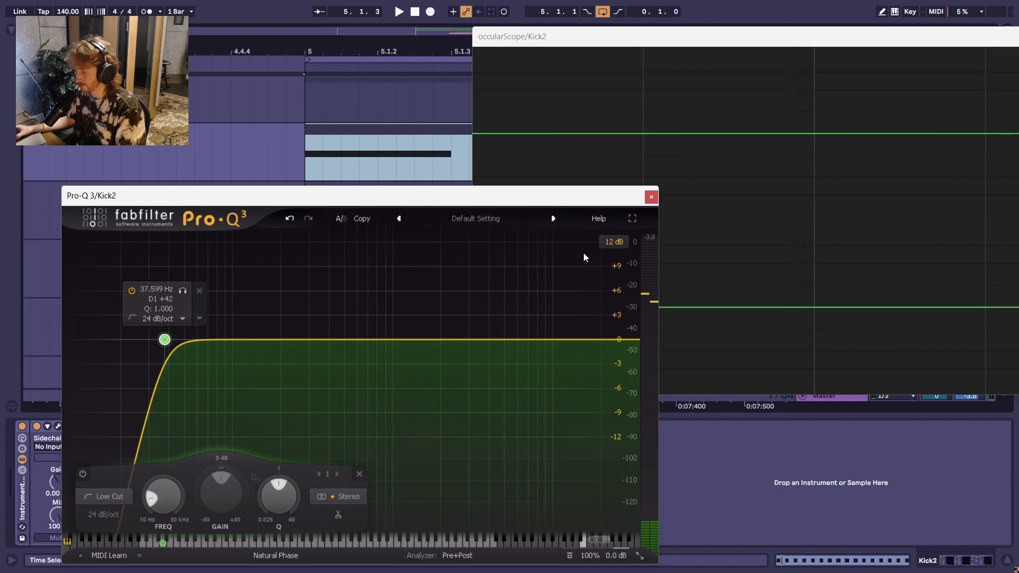
click(651, 197)
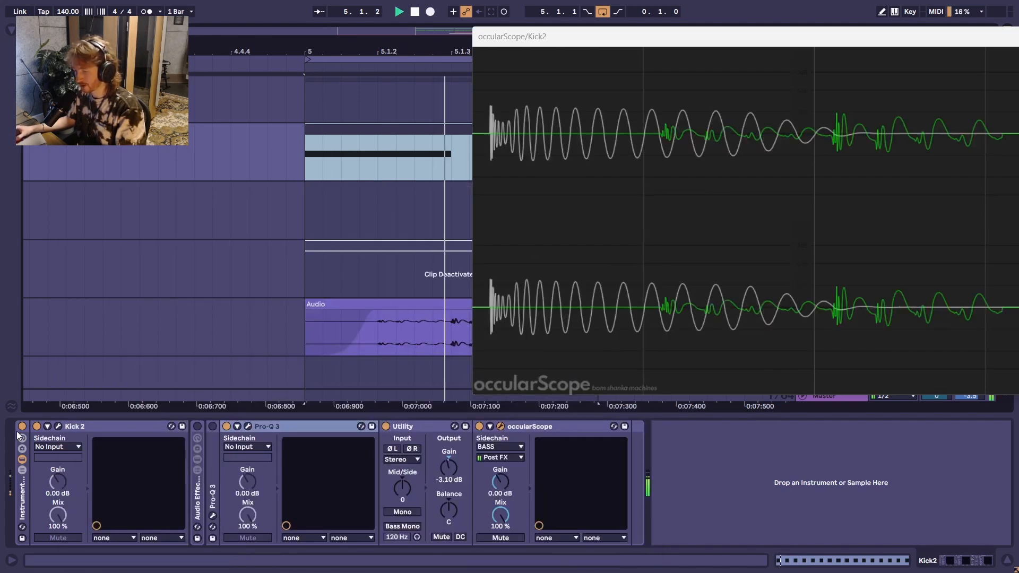
key(space)
click(59, 426)
drag(545, 78, 558, 158)
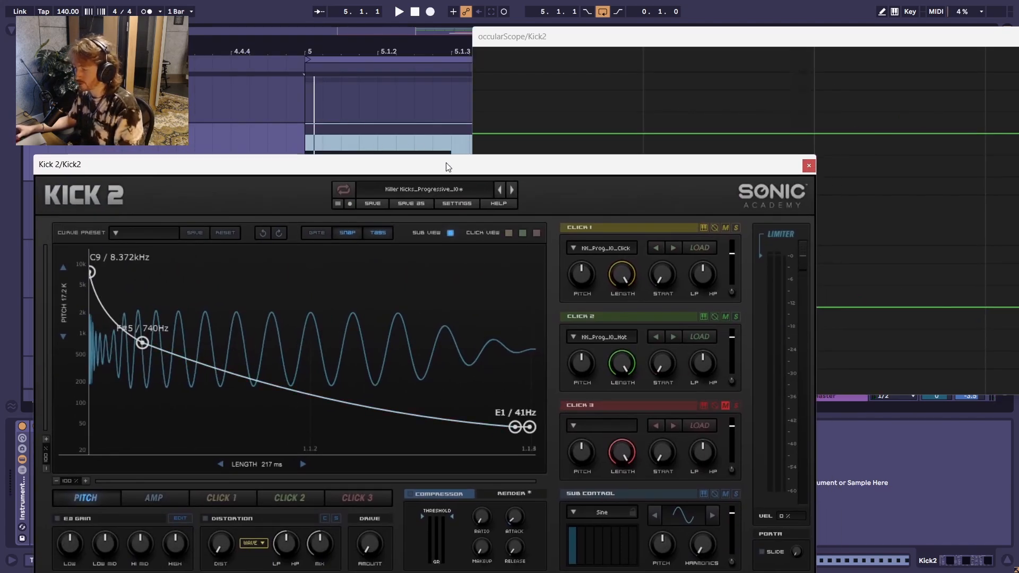
drag(446, 167, 490, 191)
key(space)
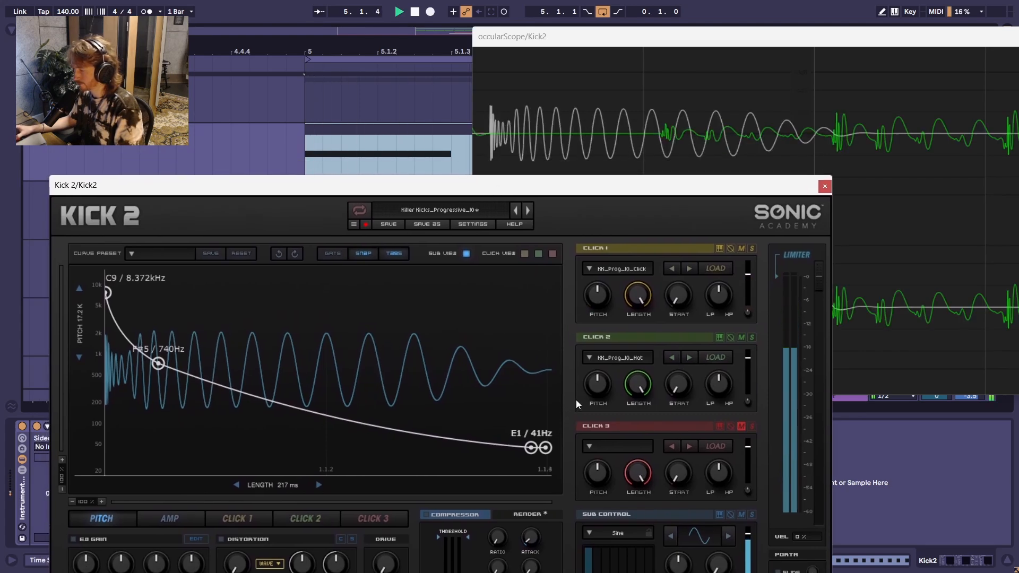
Step: Try the second-to-last pitch envelope point earlier, and move it to the end of the 217 ms length
drag(531, 448, 518, 447)
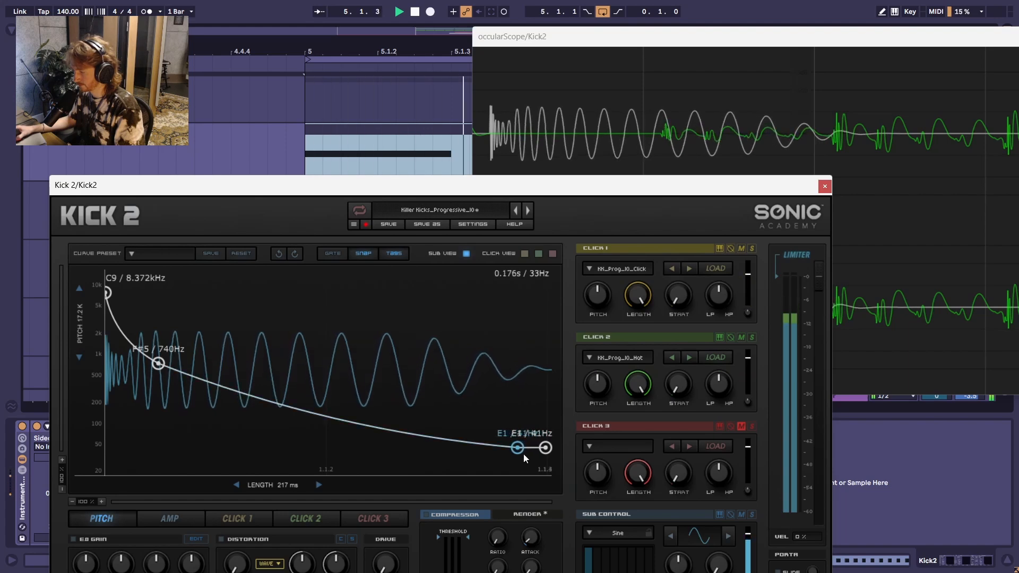
drag(518, 447, 548, 446)
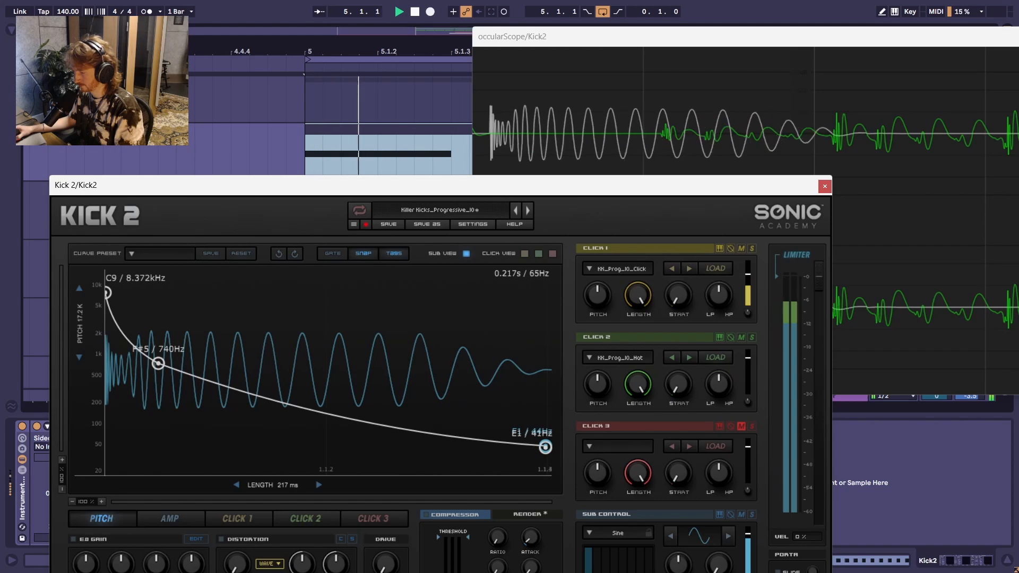
Step: Move the second-to-last pitch envelope point slightly earlier at E1, check the kick waveform in playback and close Kick 2
drag(545, 447, 515, 448)
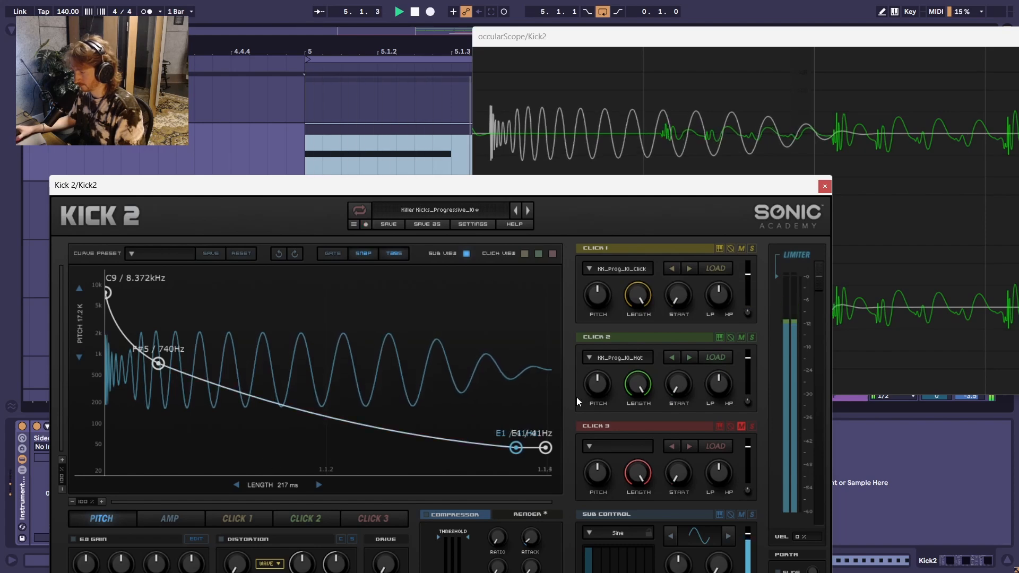
key(space)
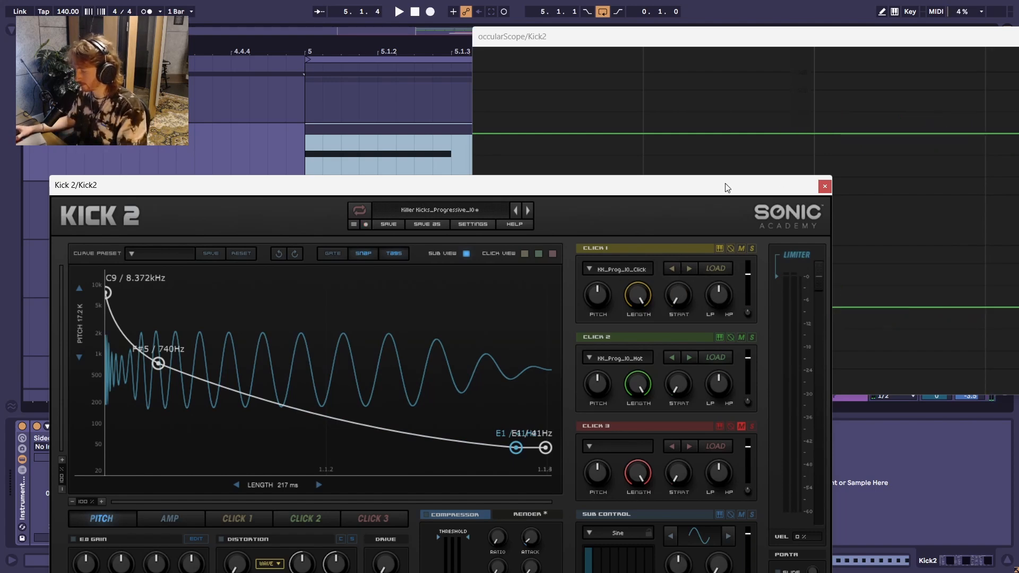
key(space)
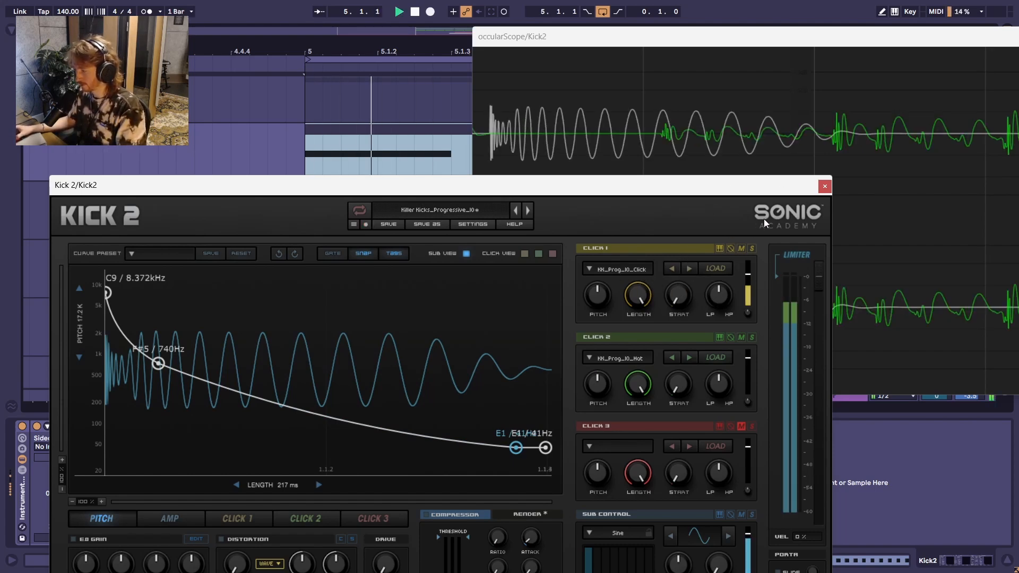
key(space)
drag(799, 189, 766, 126)
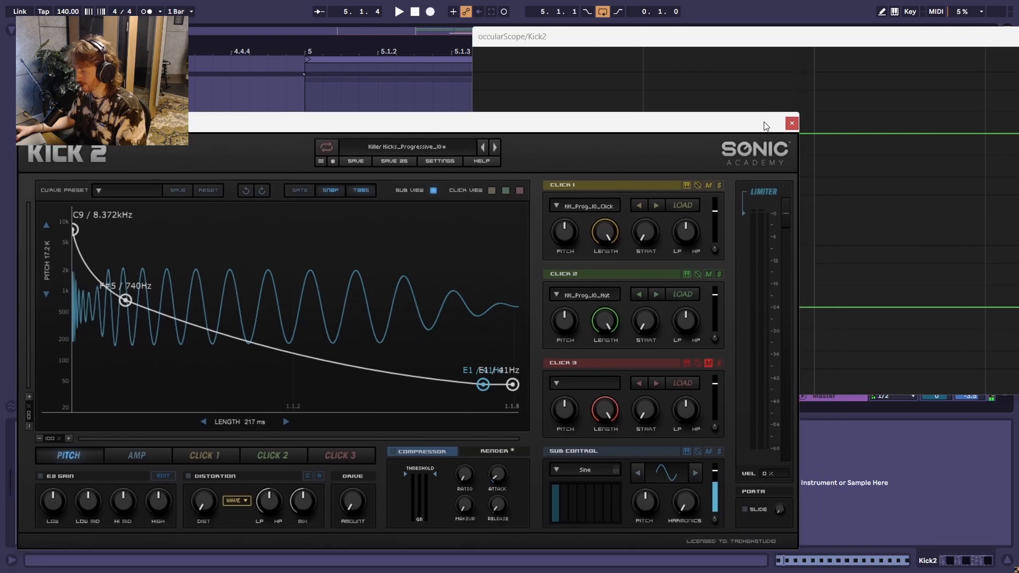
click(793, 123)
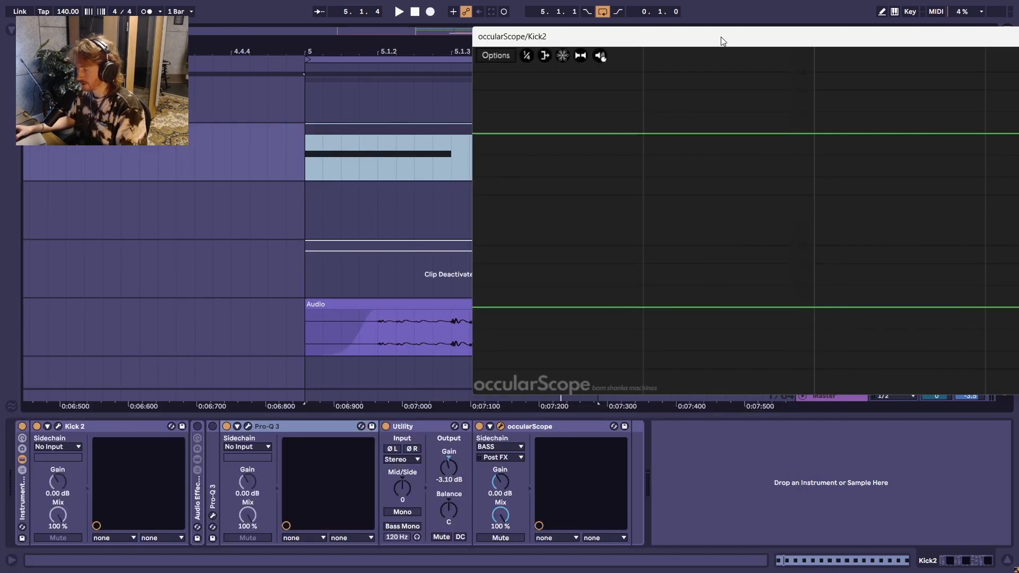
Step: Move occularScope clear of the mixer controls, open Pro-Q 3 to review the kick's low-cut band and close it
drag(723, 41, 521, 67)
drag(892, 69, 891, 49)
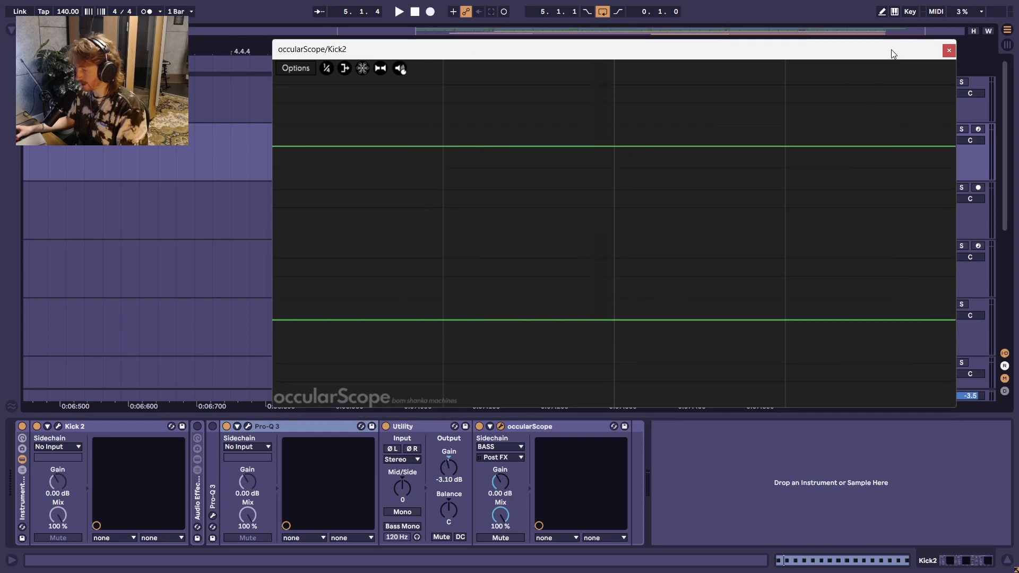
click(249, 426)
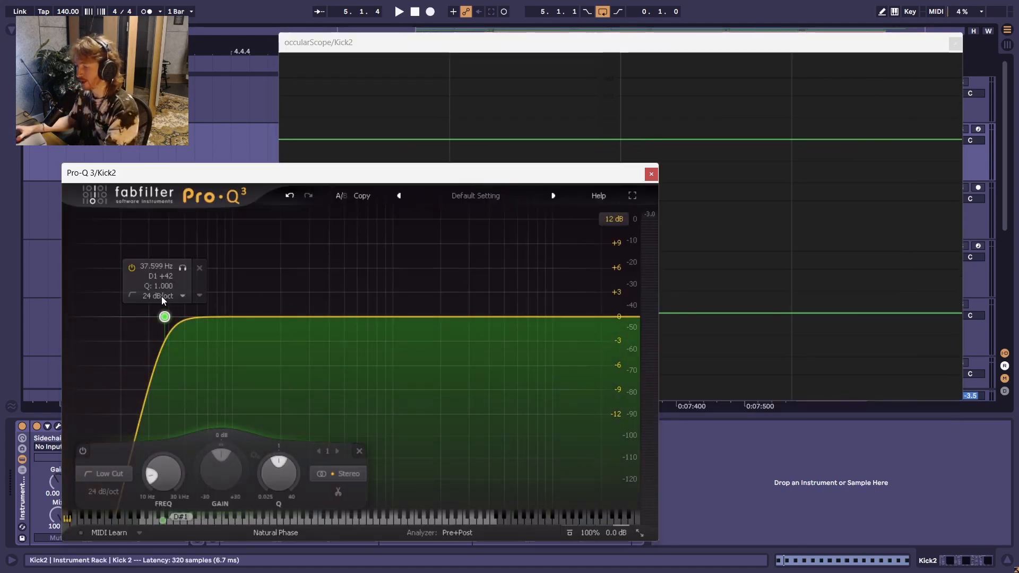
drag(377, 175, 440, 141)
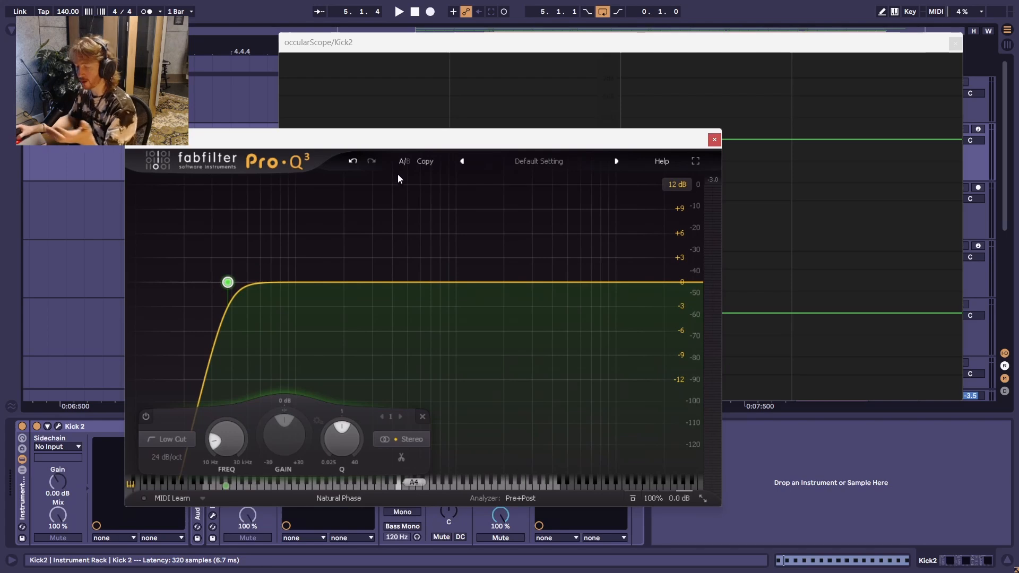
mouse_move(219, 236)
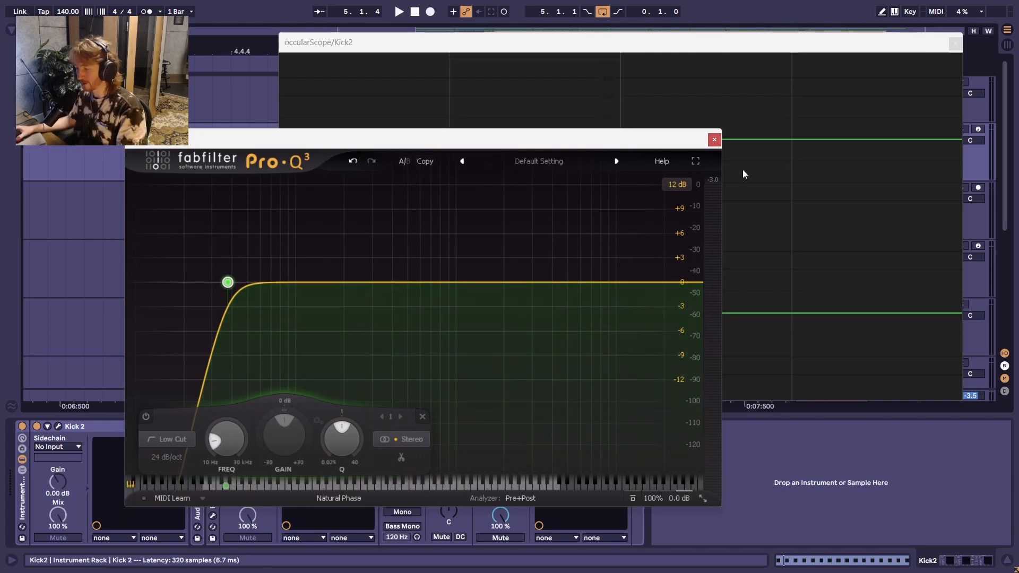
click(714, 139)
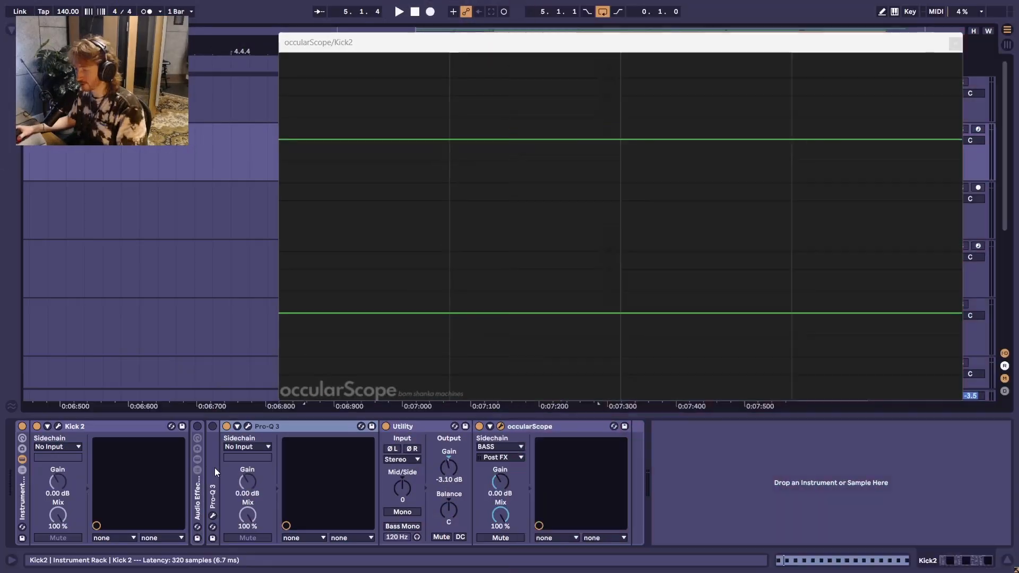
Step: Unfold the audio effect rack holding PHA-979 and Utility, activate the rack and switch to Session View
double_click(199, 495)
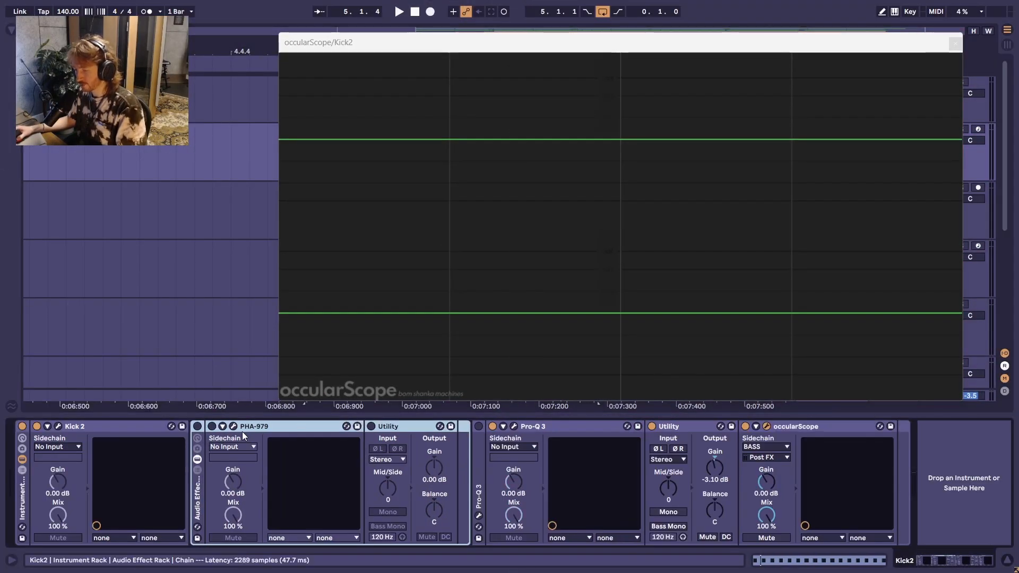
click(196, 427)
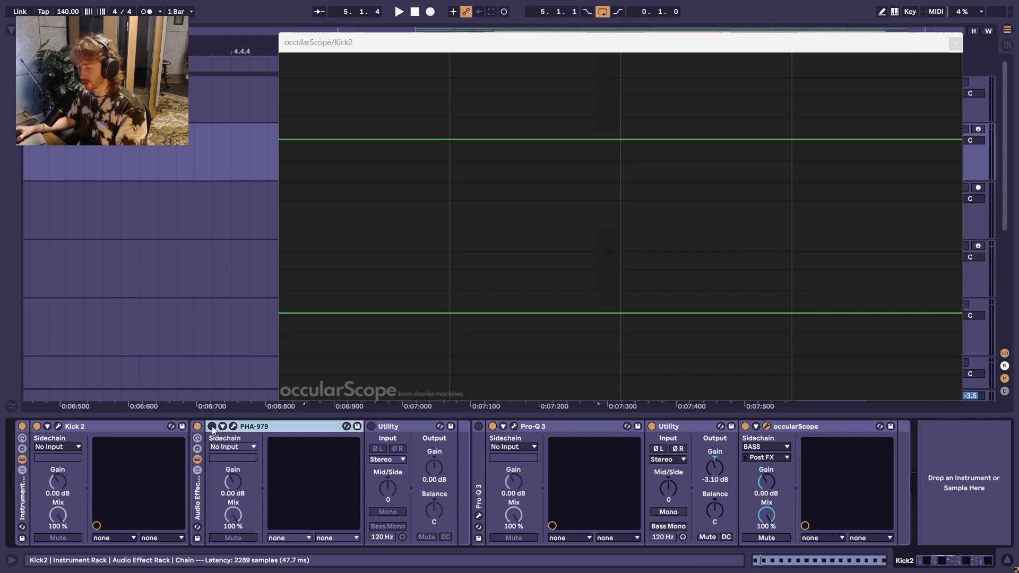
key(Tab)
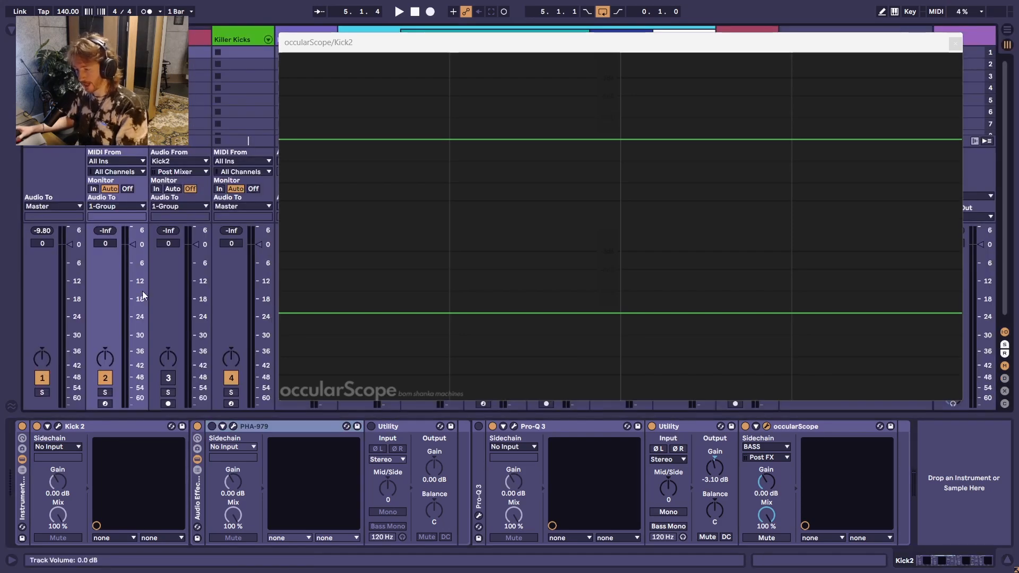
Step: Play the loop to check the kick's peak level and lower the Utility after Pro-Q 3 to -3.30 dB
key(space)
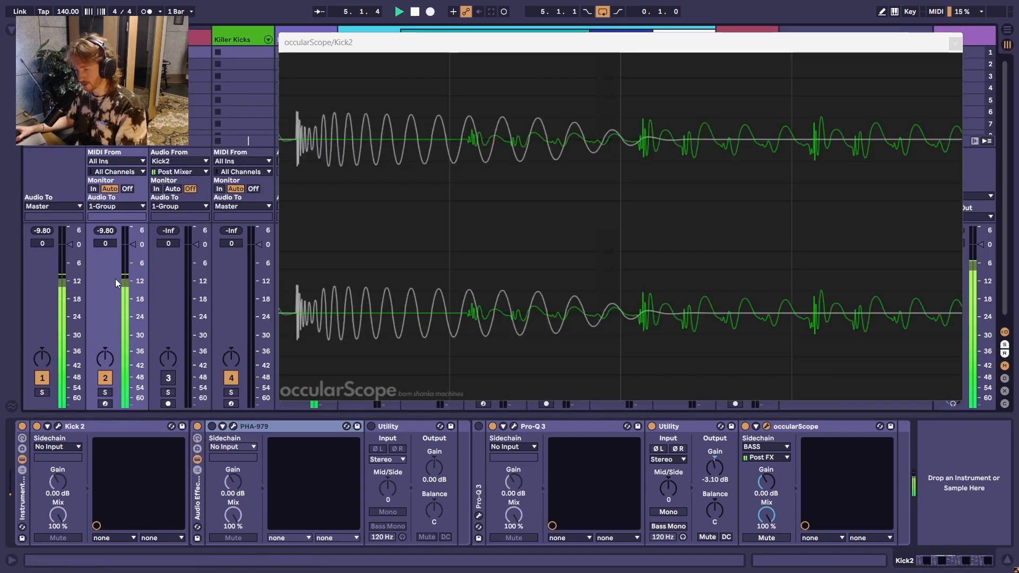
key(space)
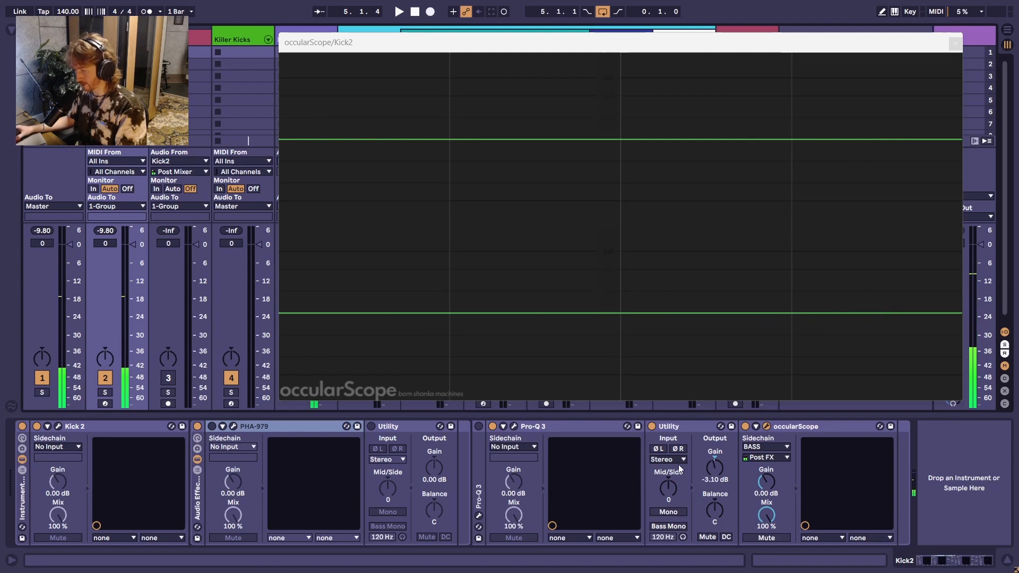
click(715, 473)
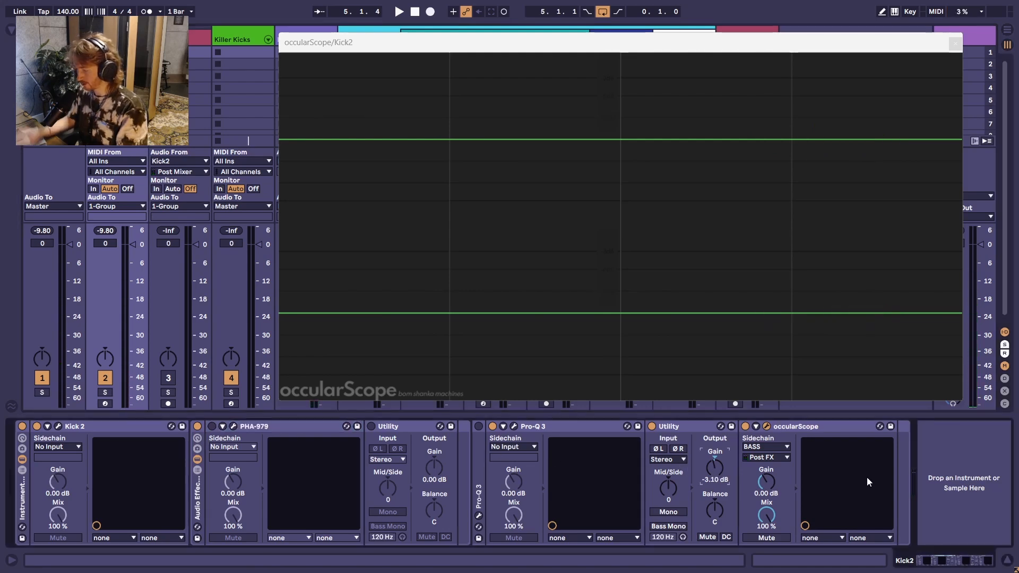
key(Down)
key(space)
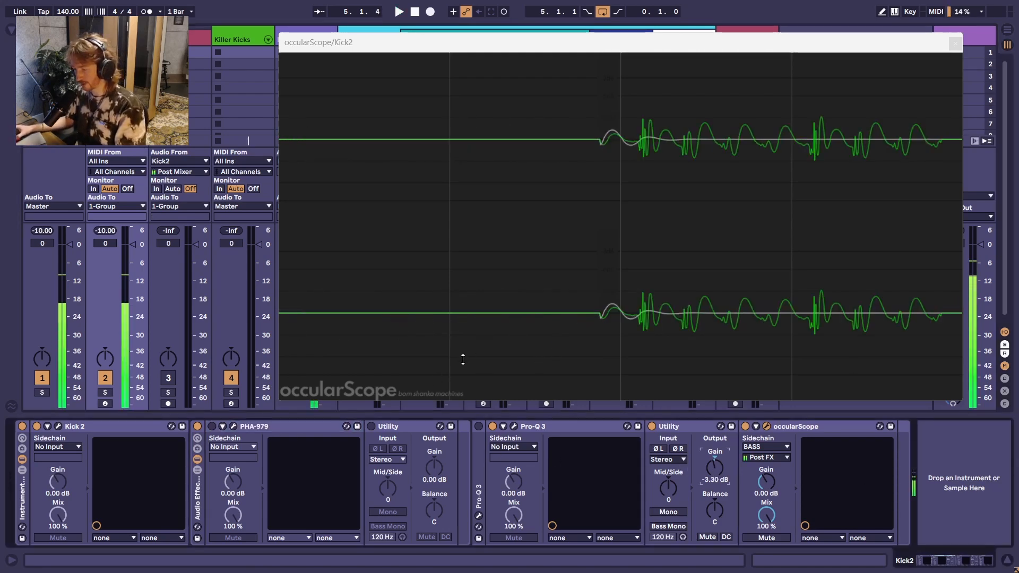
key(space)
Step: Activate PHA-979, close occularScope and open PHA-979 to turn off its delay section and force mono
click(212, 426)
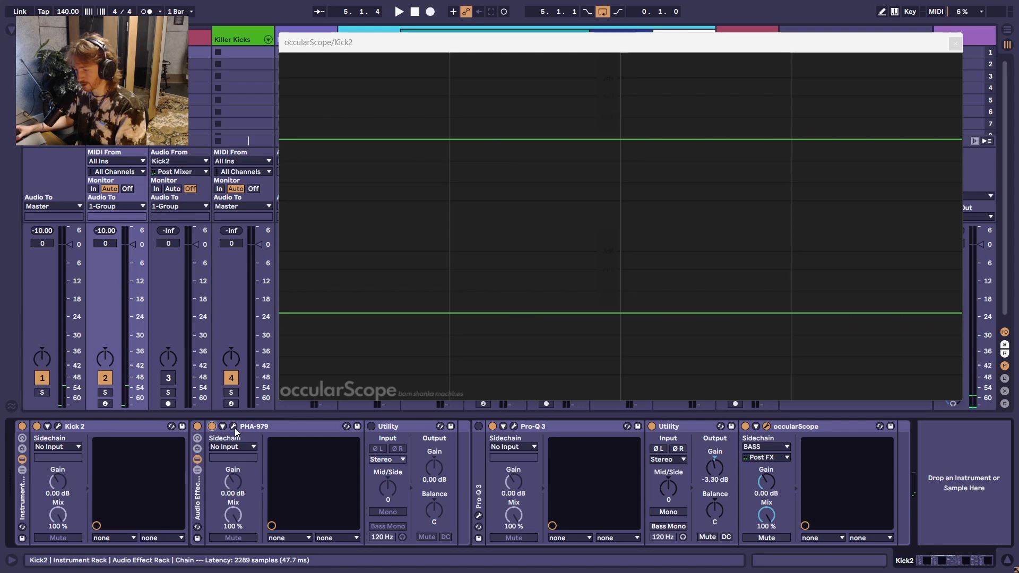
click(955, 42)
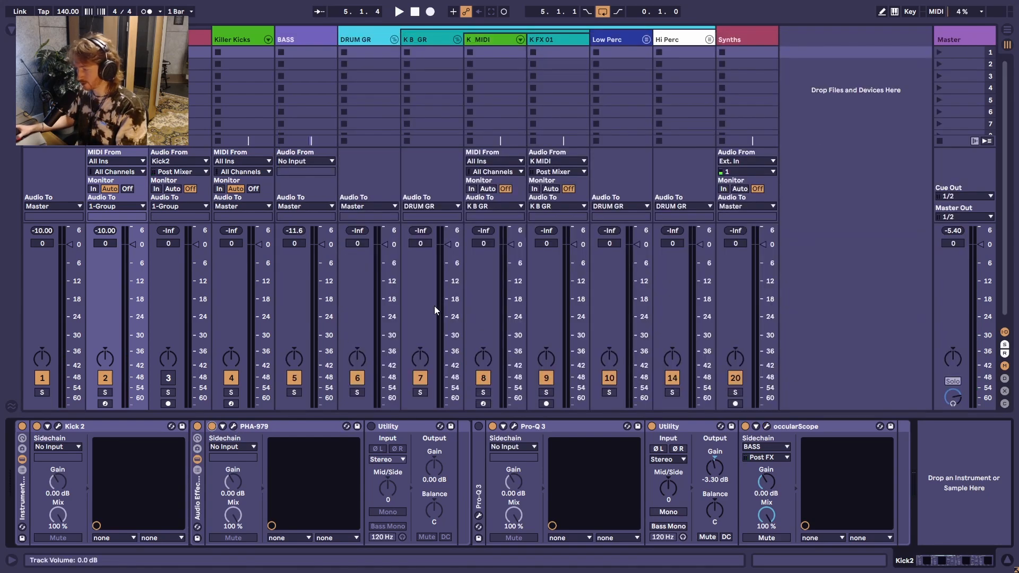
click(233, 426)
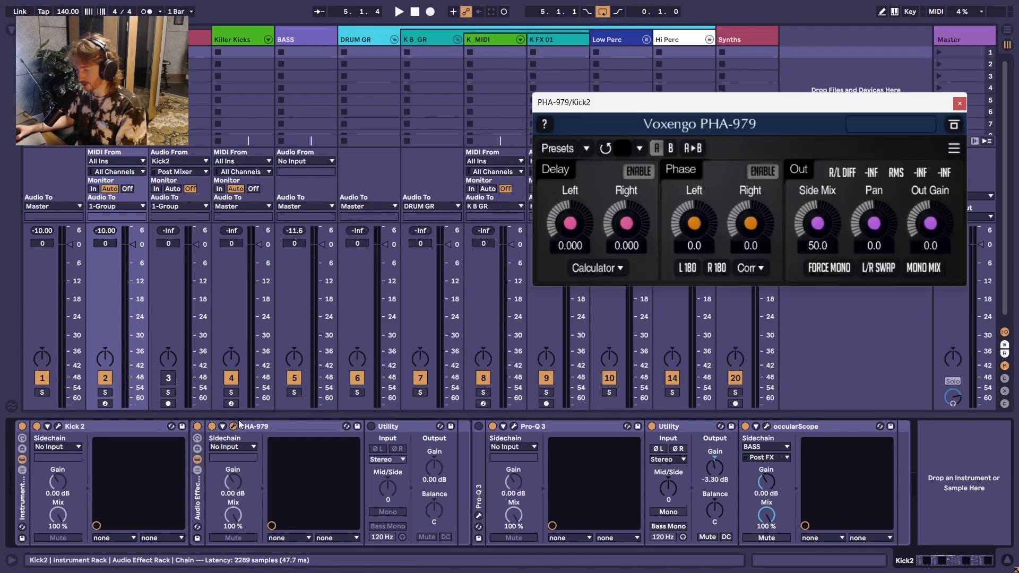
click(640, 176)
click(821, 267)
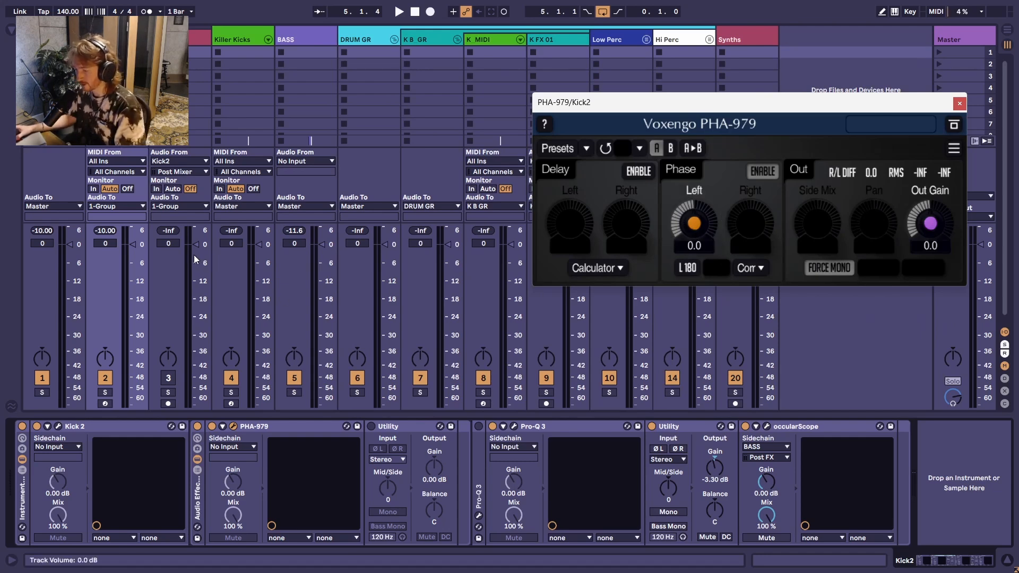
Step: Reset the Kick2 track's peak reading and measure the peak level with the PHA-979 phase at 0.0
key(space)
click(105, 231)
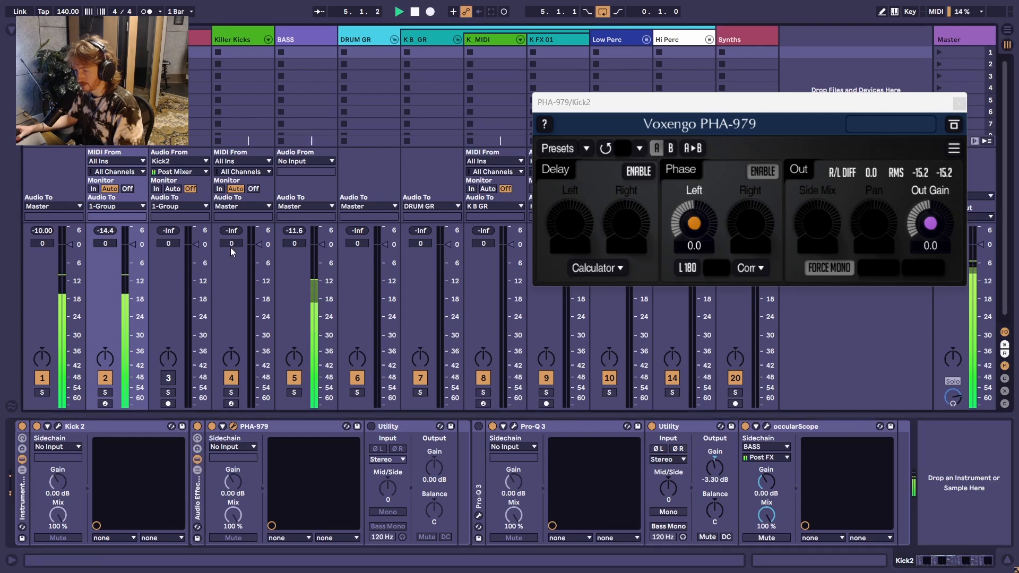
key(space)
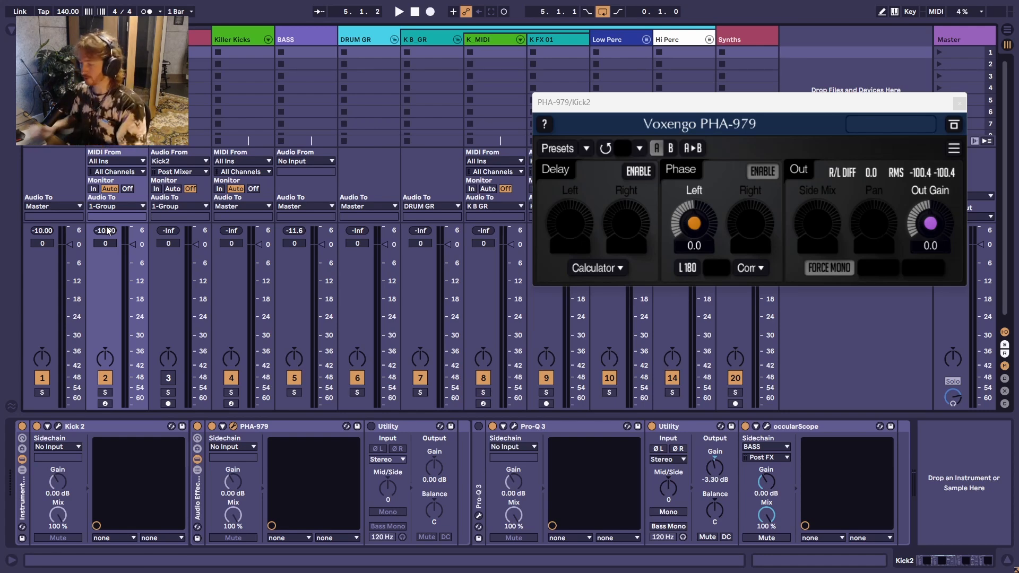
Step: Try PHA-979 left phase values of 8.4 and -3.0 while playing the loop
key(space)
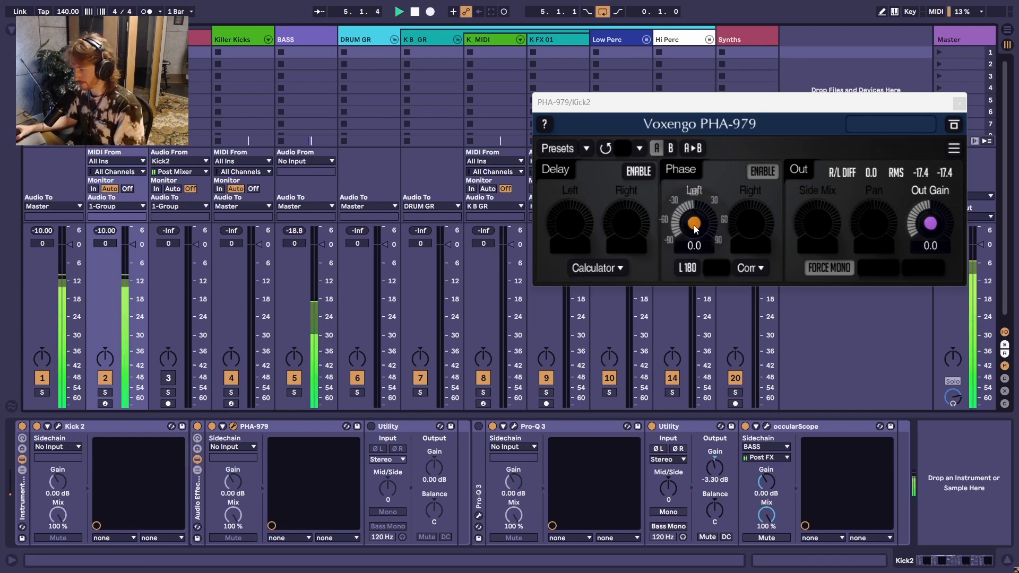
drag(695, 225, 695, 217)
key(space)
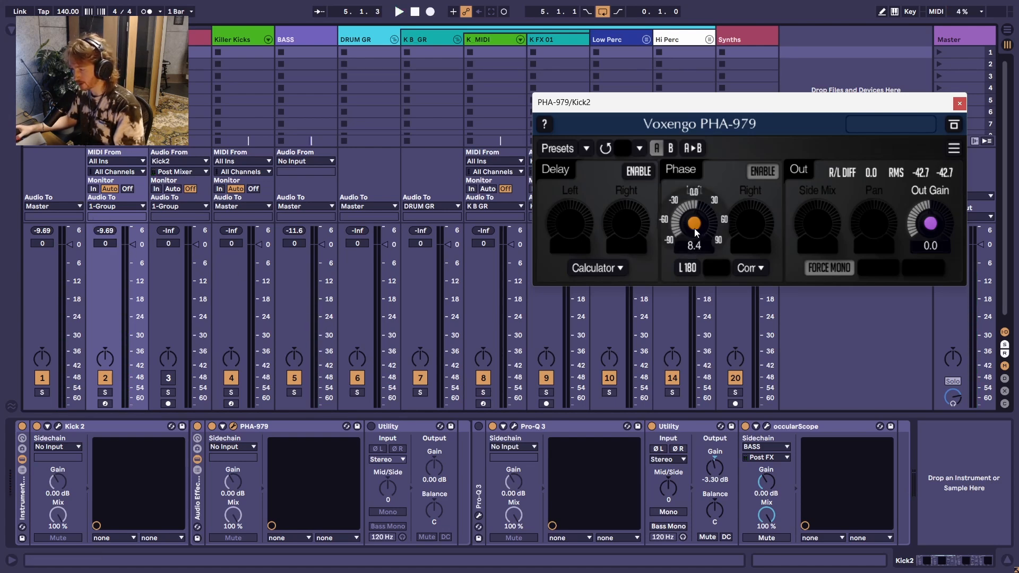
key(space)
drag(694, 229, 693, 250)
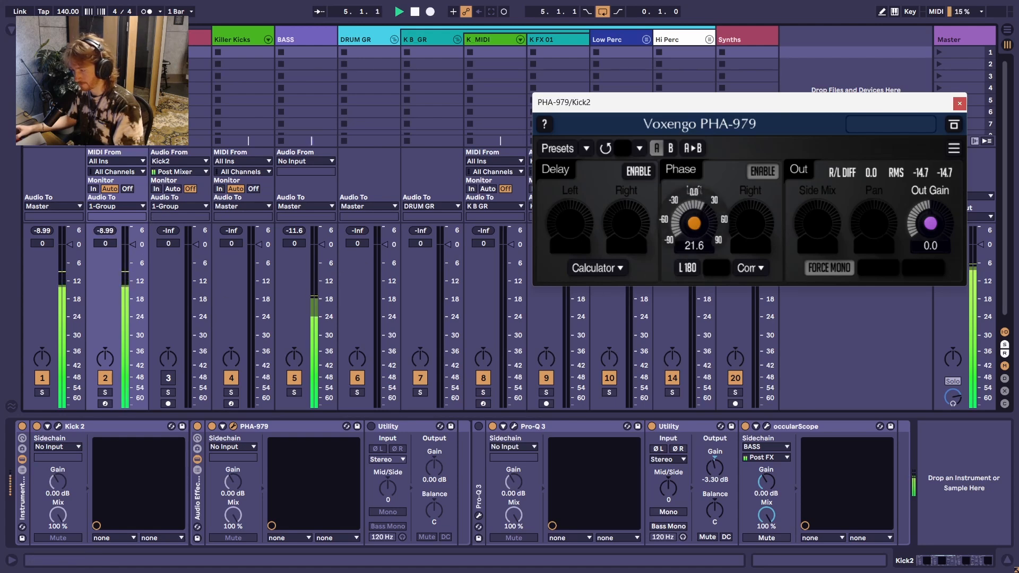
Step: Try a left phase of -2.0 in PHA-979, resetting the Kick2 peak reading several times to measure it
mouse_move(697, 220)
mouse_down()
mouse_move(696, 241)
mouse_move(684, 234)
mouse_move(683, 247)
mouse_move(682, 226)
mouse_move(693, 231)
mouse_up()
click(105, 233)
click(106, 232)
click(102, 235)
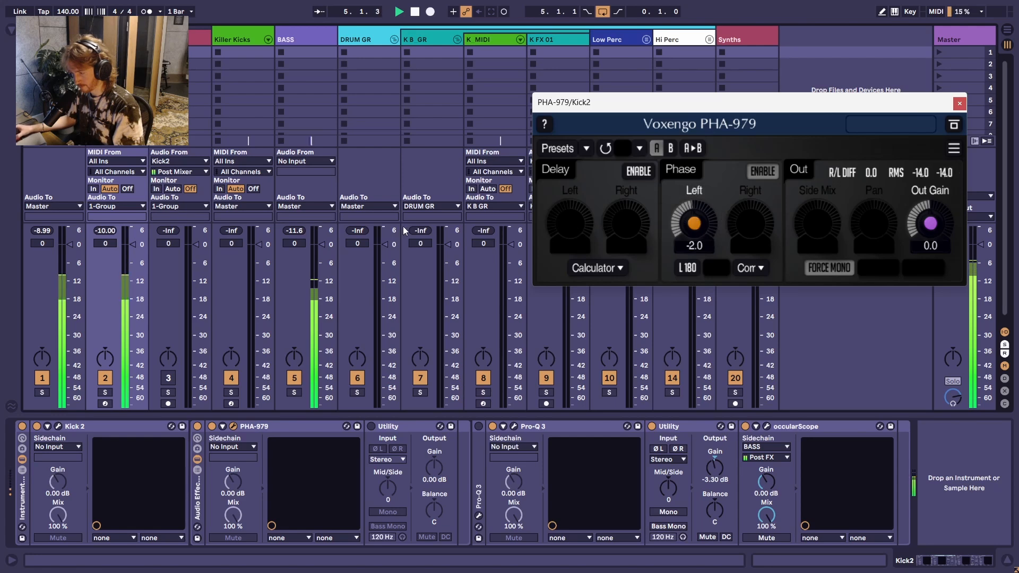
click(102, 233)
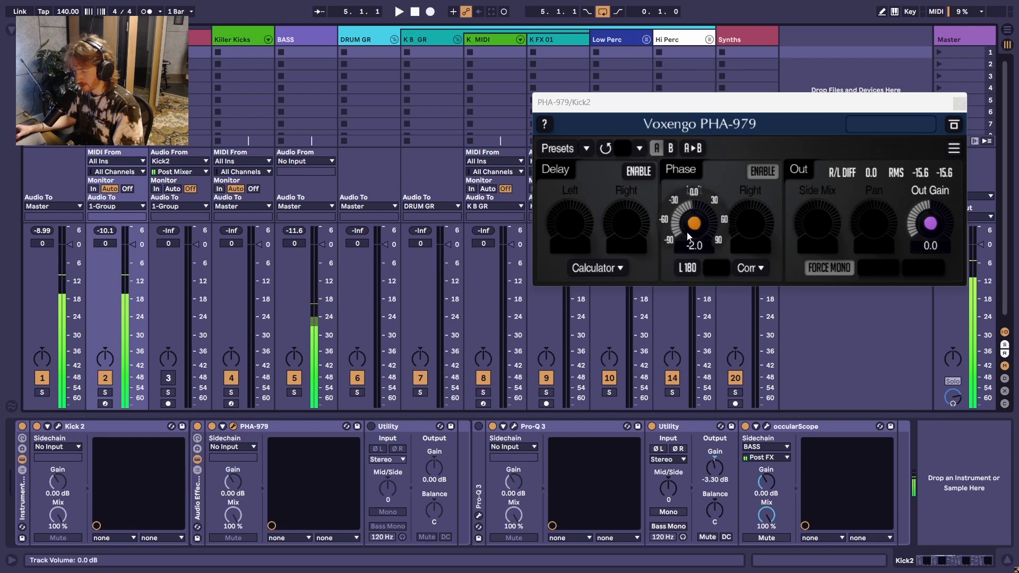
key(space)
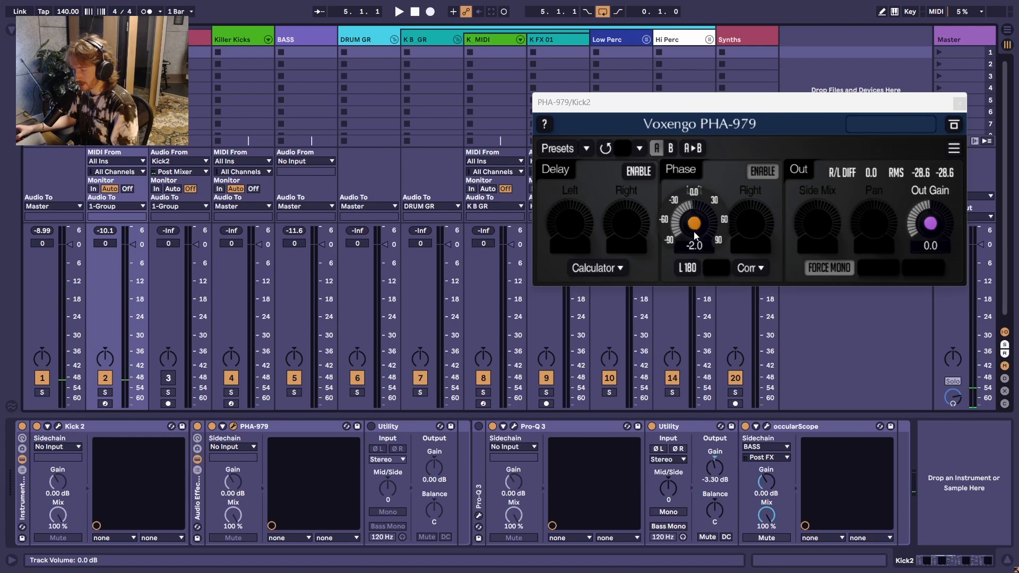
Step: Set the left phase in PHA-979 to -1.5 and play the loop to check the kick's peak level
drag(696, 226, 697, 221)
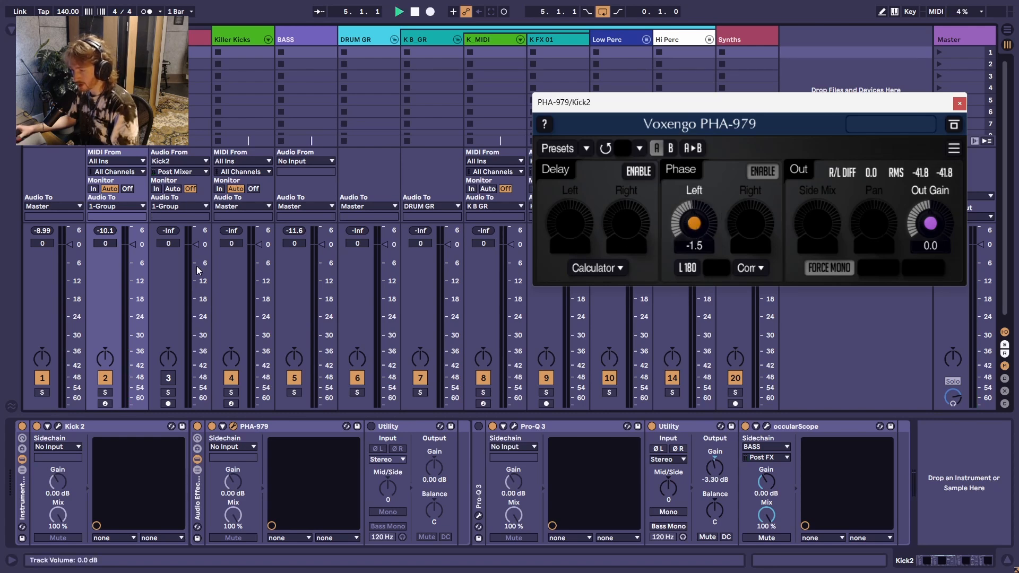
key(space)
click(95, 253)
key(space)
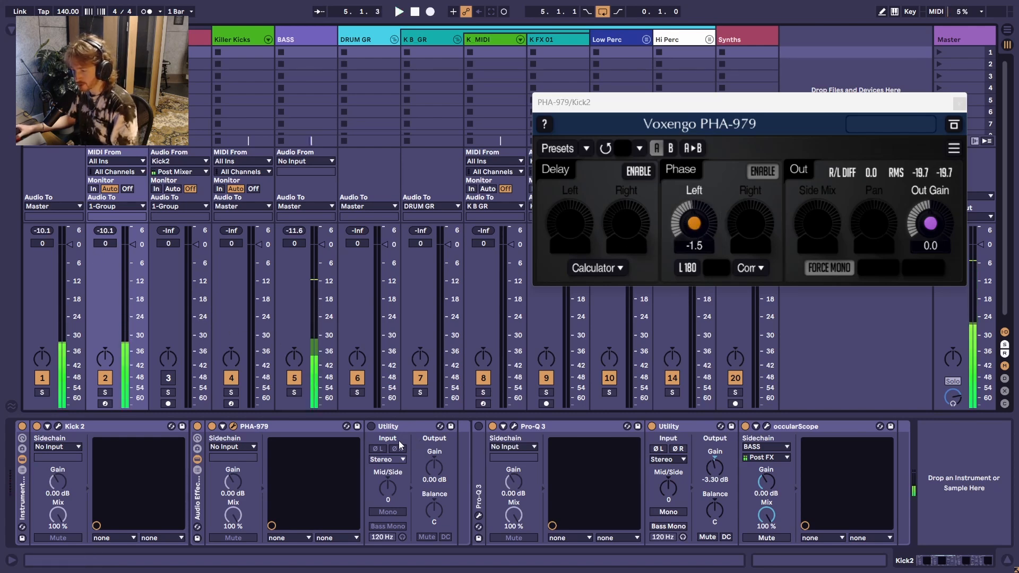
Step: Activate the Utility after PHA-979, set its gain to 0.10 dB and close PHA-979
click(372, 426)
drag(438, 471, 438, 470)
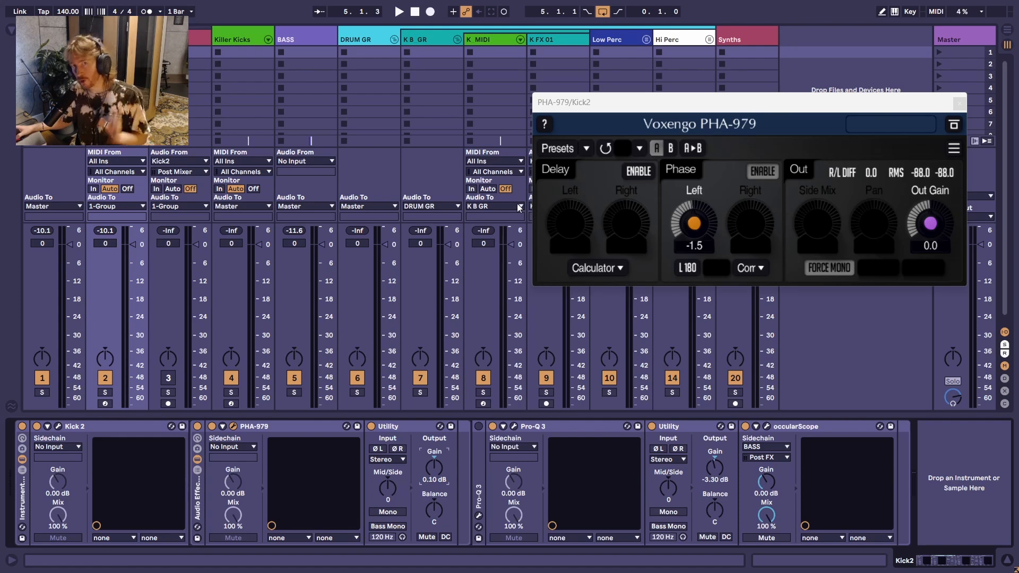
click(963, 109)
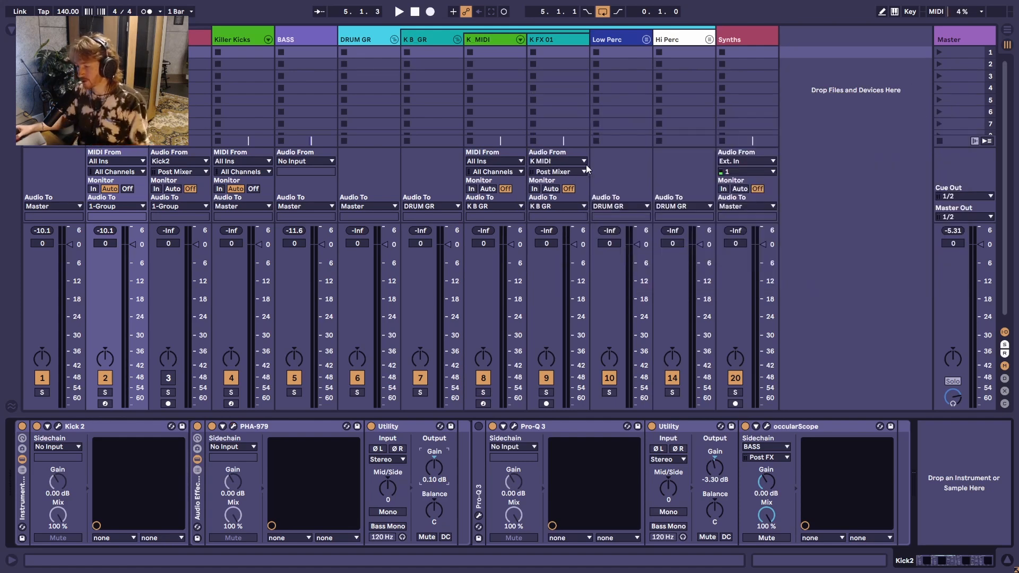
Step: Play the loop and bypass the effect rack holding PHA-979 and Utility to compare the kick without it
click(197, 492)
key(space)
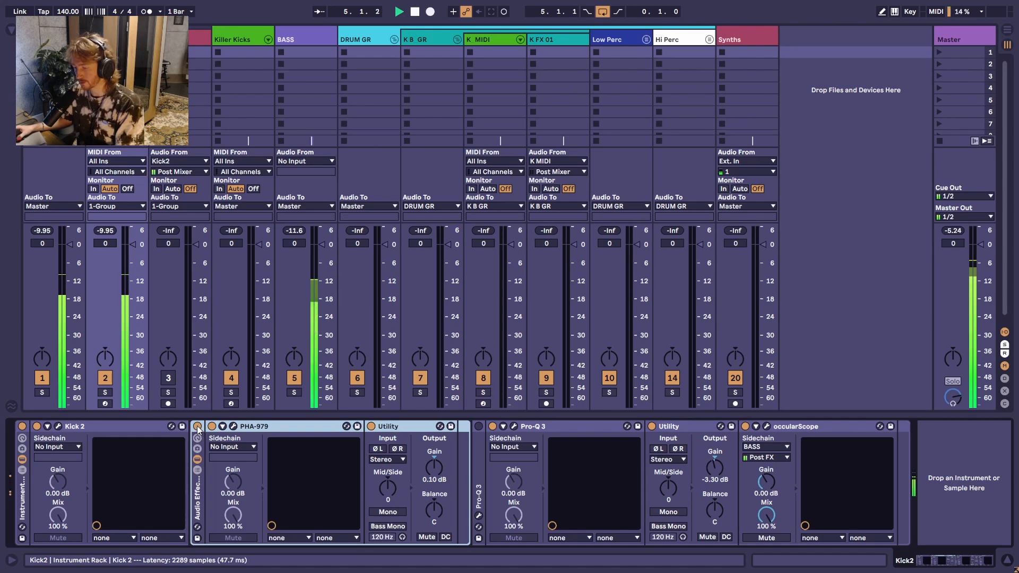
click(198, 427)
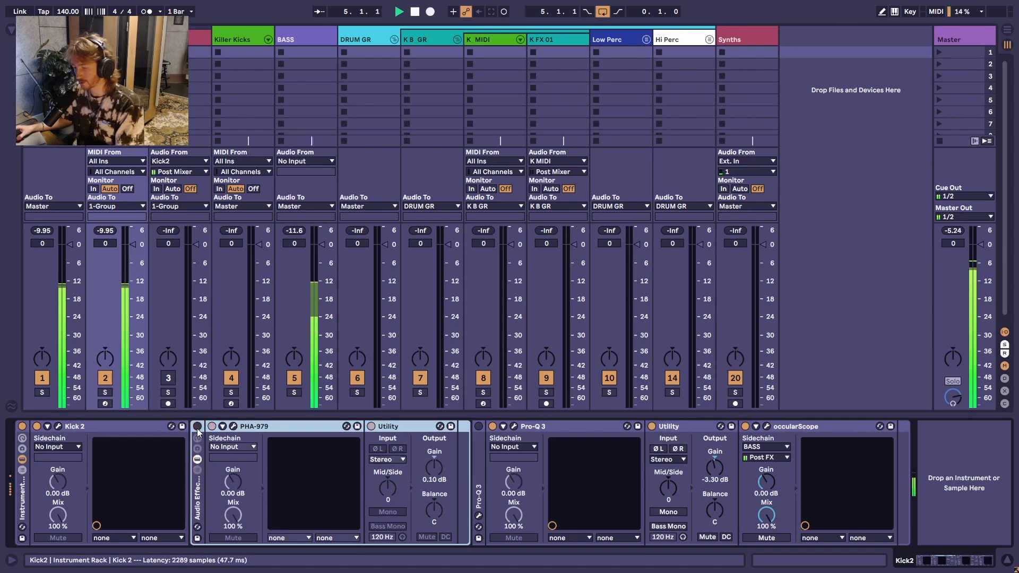
Step: Reactivate the rack holding PHA-979 and Utility, and play the loop with occularScope open to compare the kick and bass waveforms
click(197, 427)
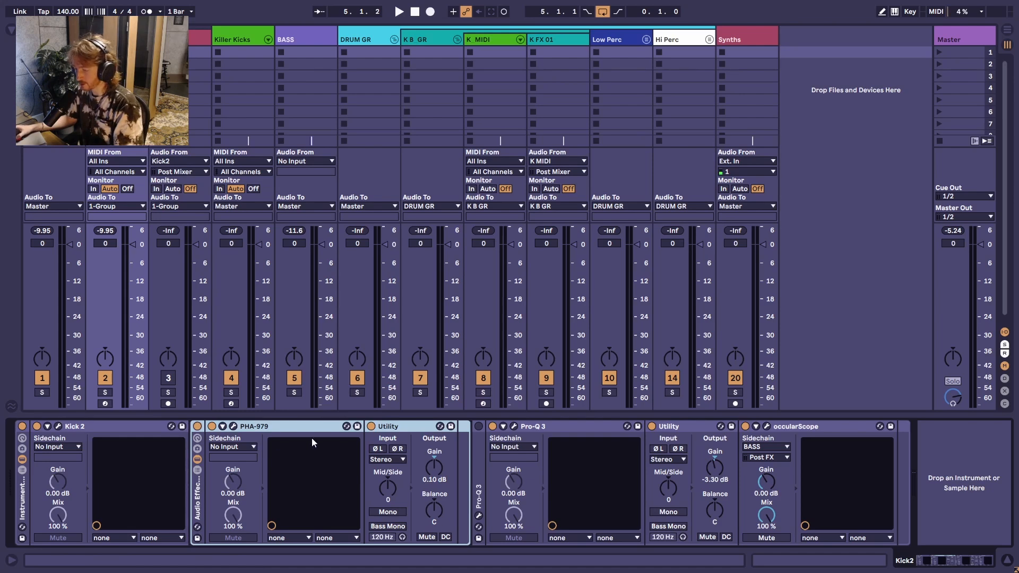
click(768, 427)
key(space)
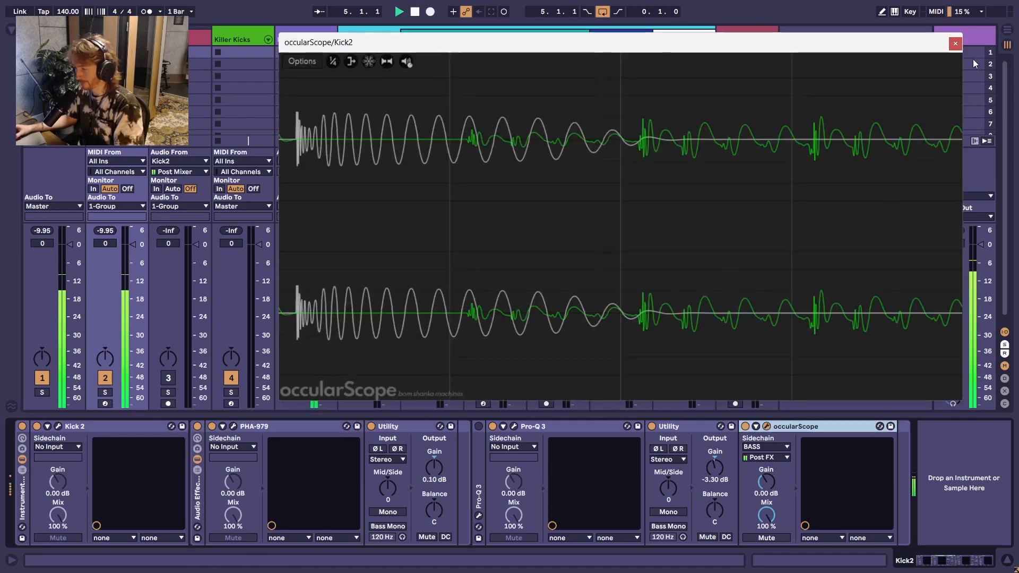
click(955, 43)
Step: Record the Kick2 output onto the armed K aud track, starting shortly before bar 5
click(250, 203)
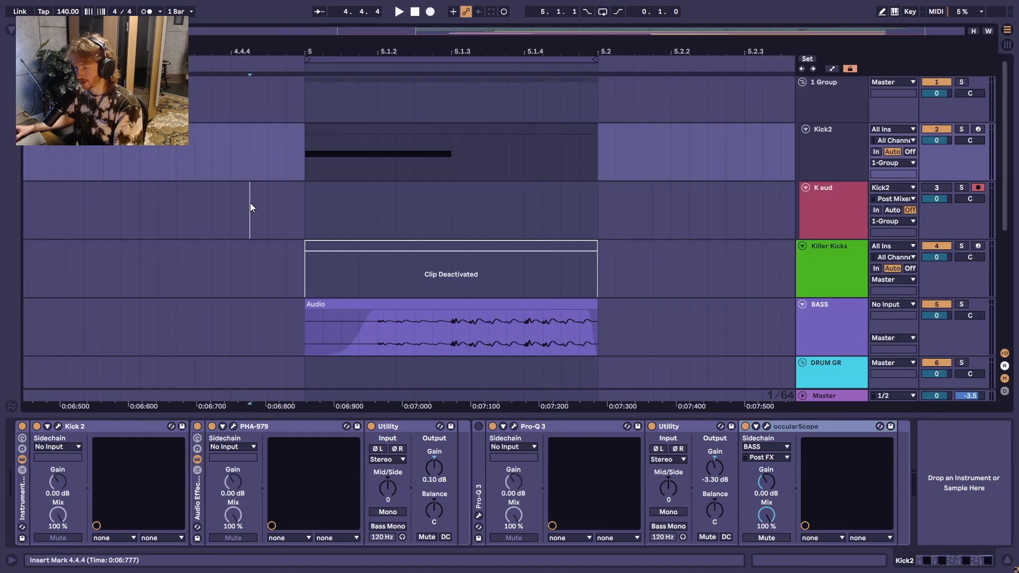
click(245, 206)
key(F9)
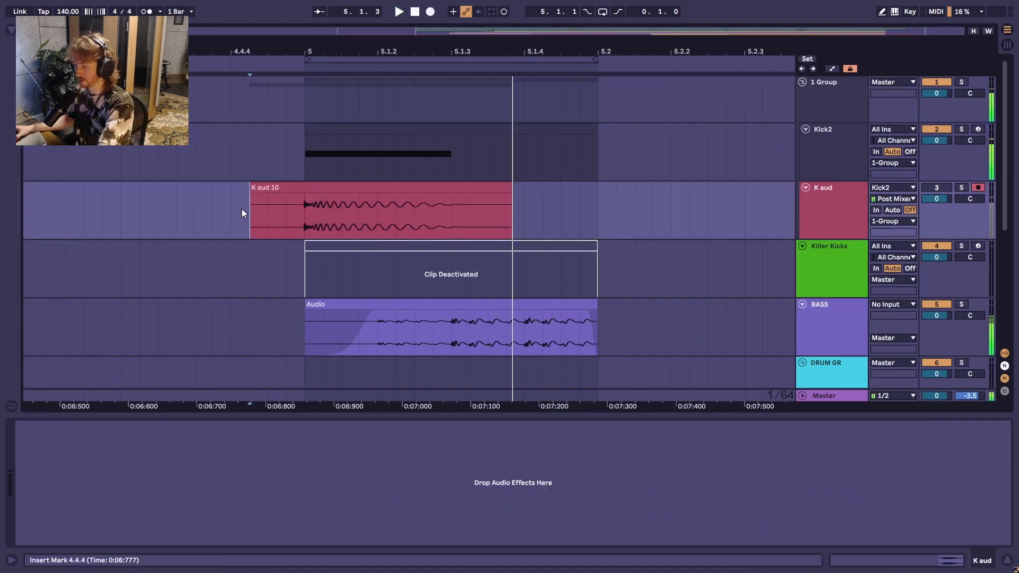
Step: Trim the recorded K aud clip so it starts exactly at 5.1.1 and ends at 5.1.3
drag(508, 189, 451, 190)
click(447, 196)
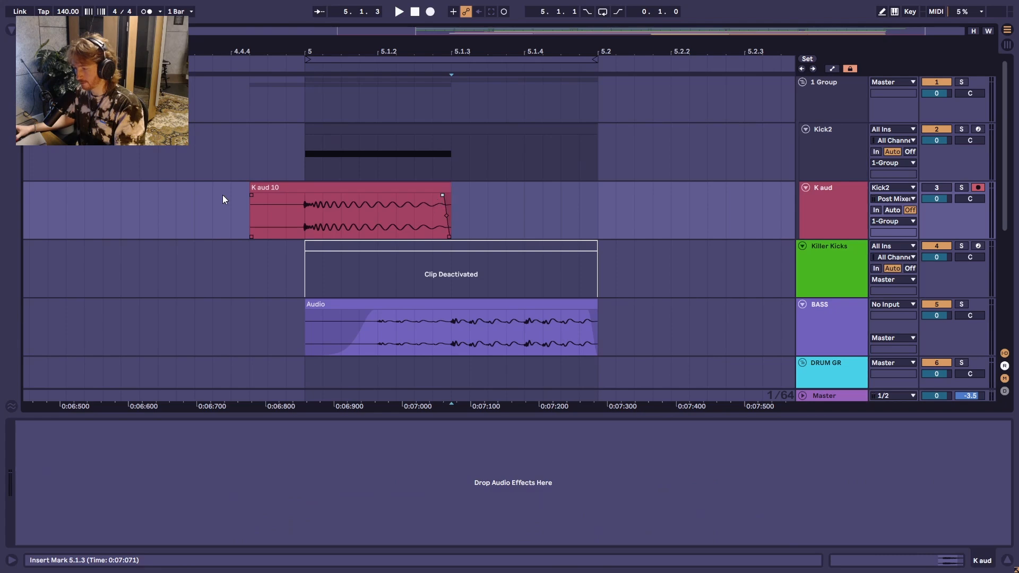
click(254, 187)
drag(254, 188, 295, 194)
scroll(302, 207, up, 15)
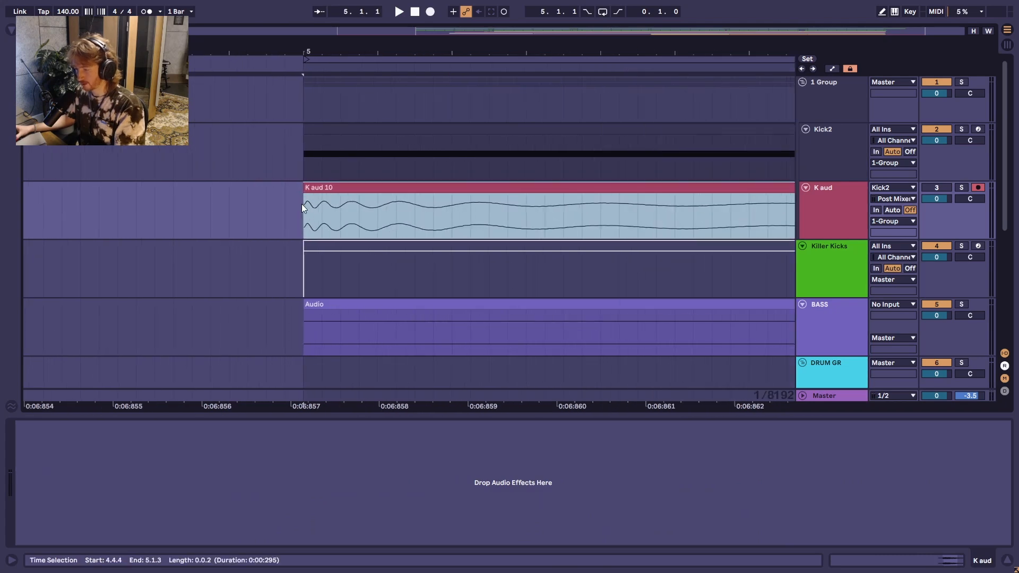
click(305, 196)
scroll(306, 208, down, 15)
scroll(569, 254, down, 1)
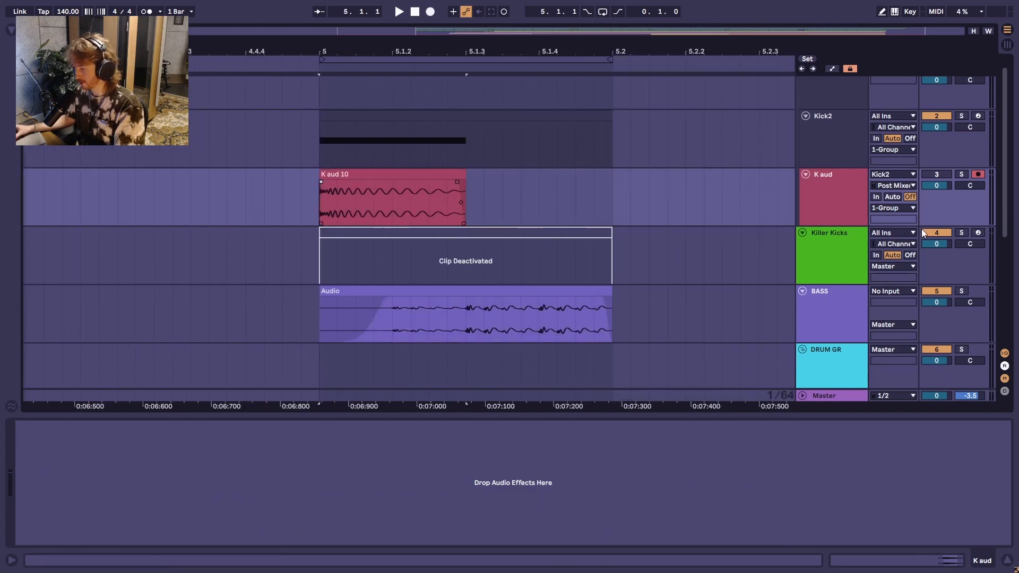
Step: Enlarge the K aud track, open the clip's details at a reduced height, and lengthen the clip's fade-out slightly
drag(948, 227, 948, 328)
double_click(395, 297)
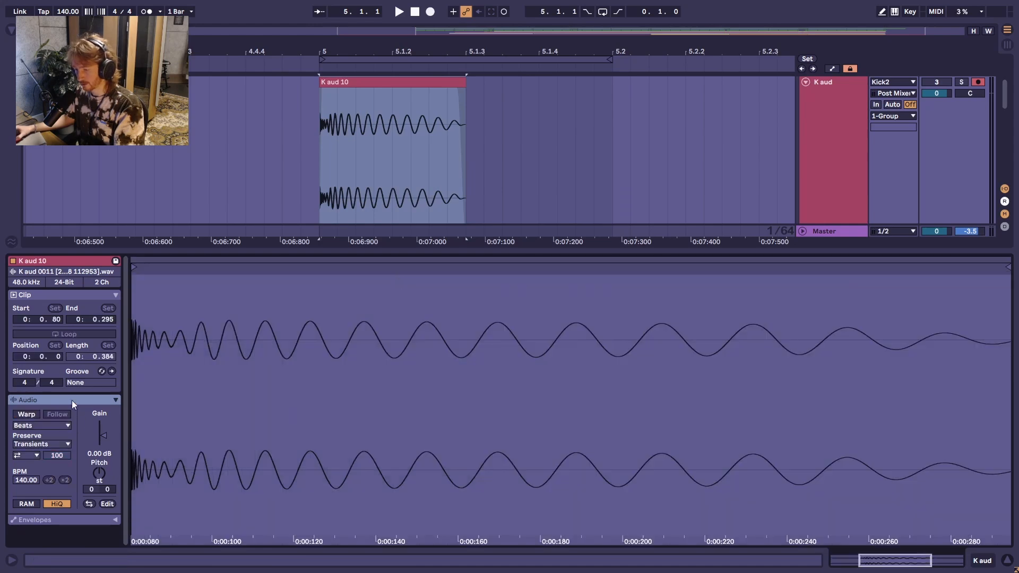
drag(418, 256, 434, 468)
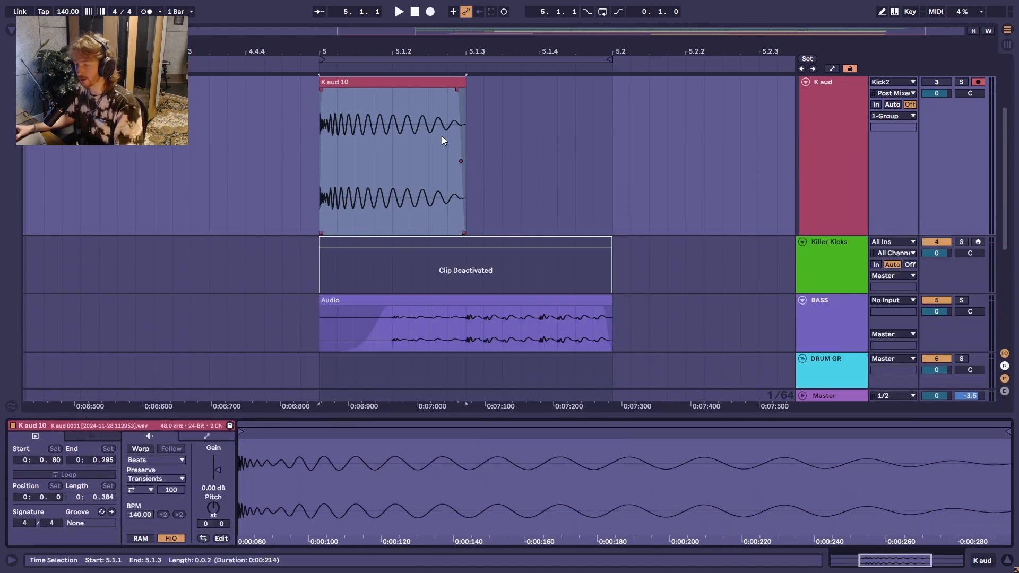
drag(456, 92, 447, 92)
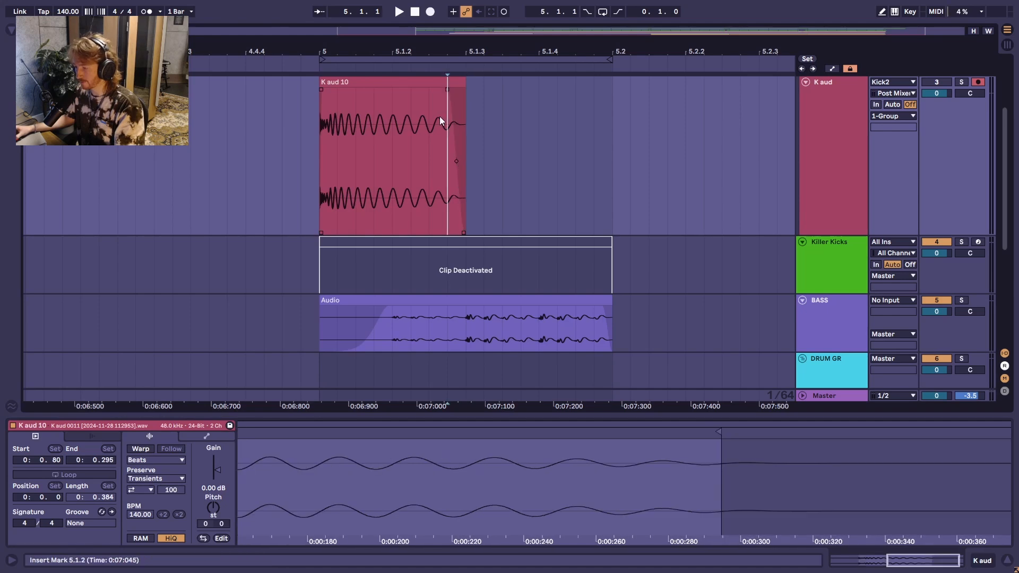
Step: Consolidate the K aud kick clip from 5.1.1 to 5.1.3 and make sure Warp is off
click(440, 89)
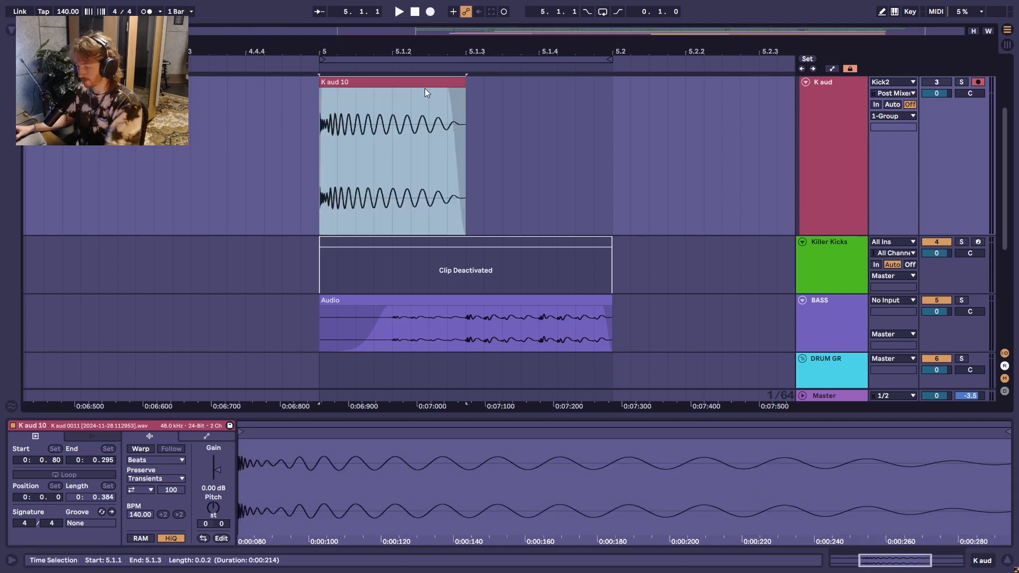
key(ctrl+j)
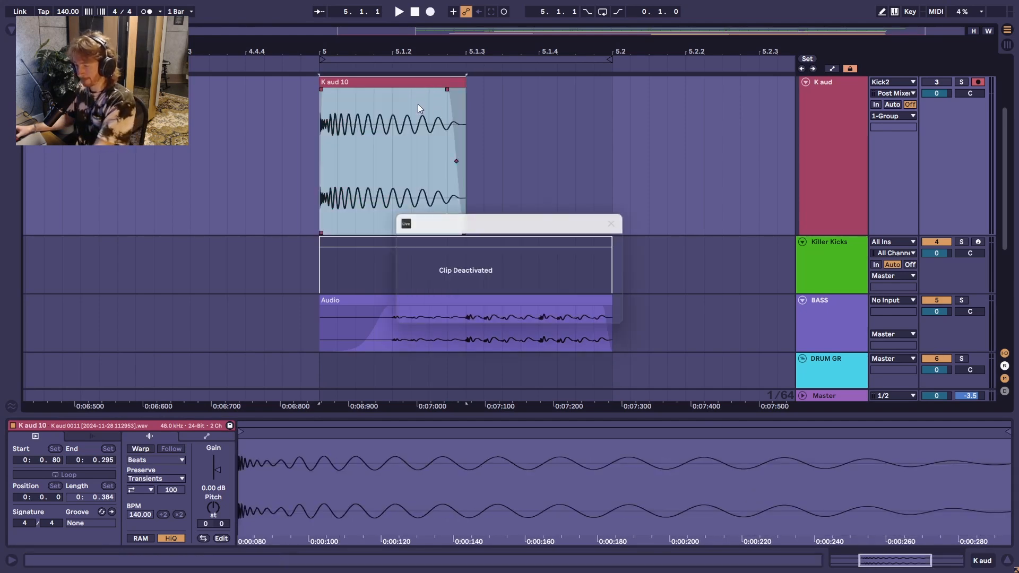
click(140, 449)
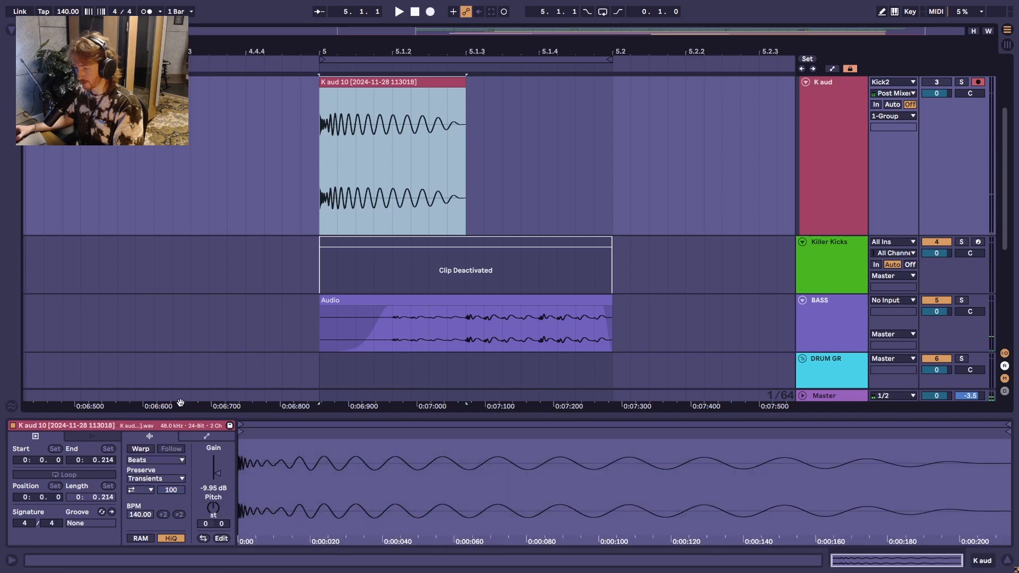
key(z)
key(x)
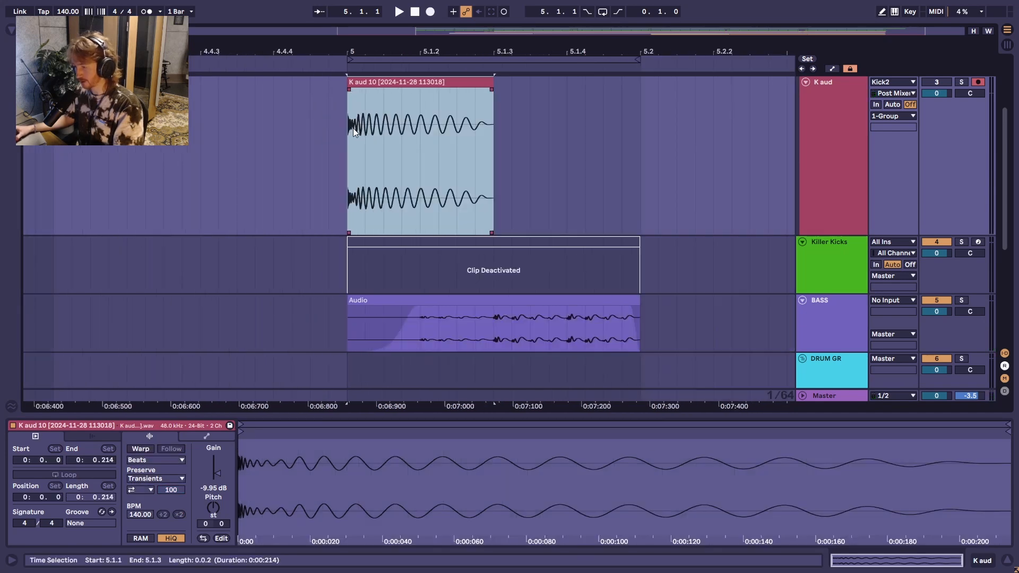
Step: Load the consolidated kick onto the C1 pad of K_MIDI's Drum Rack, using Classic mode with a 50.0 ms release
scroll(819, 269, down, 5)
click(828, 338)
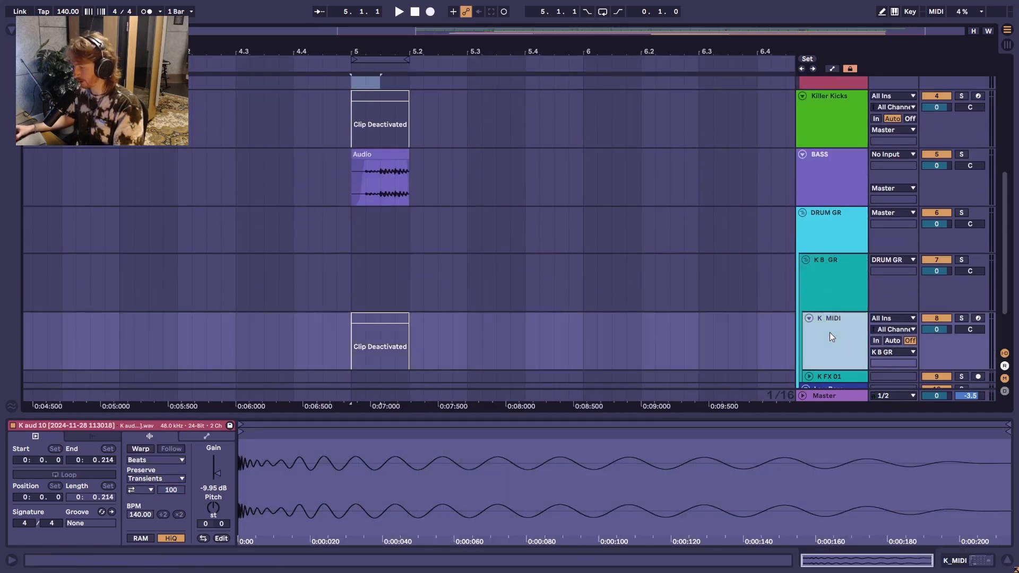
scroll(517, 104, up, 5)
scroll(358, 141, up, 2)
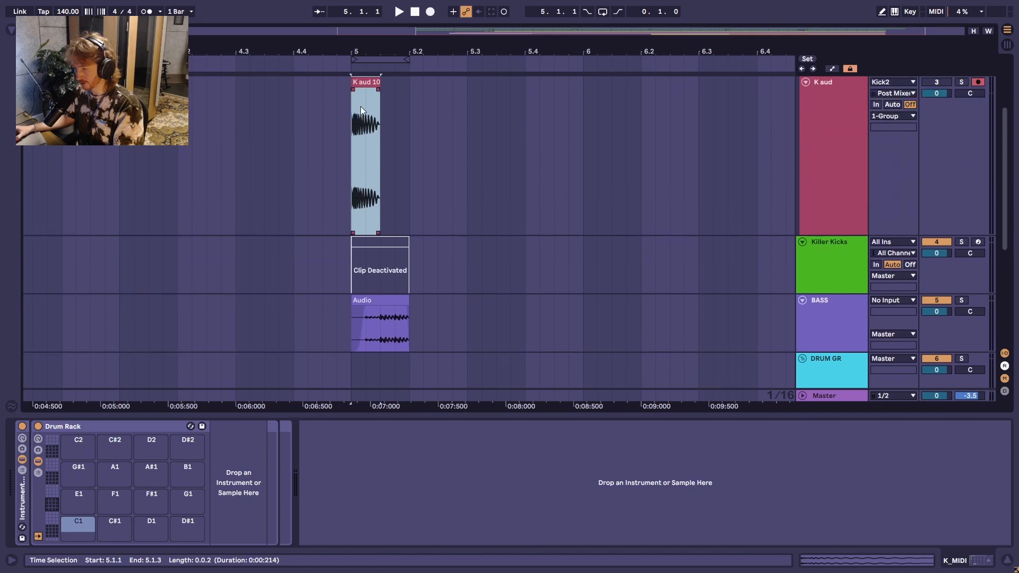
drag(364, 96, 76, 536)
click(227, 449)
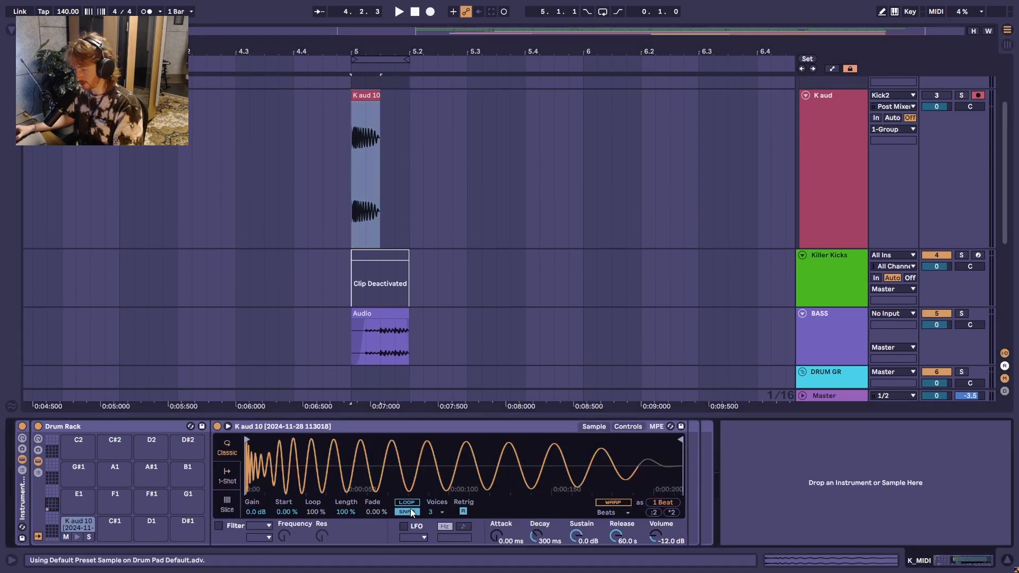
double_click(618, 542)
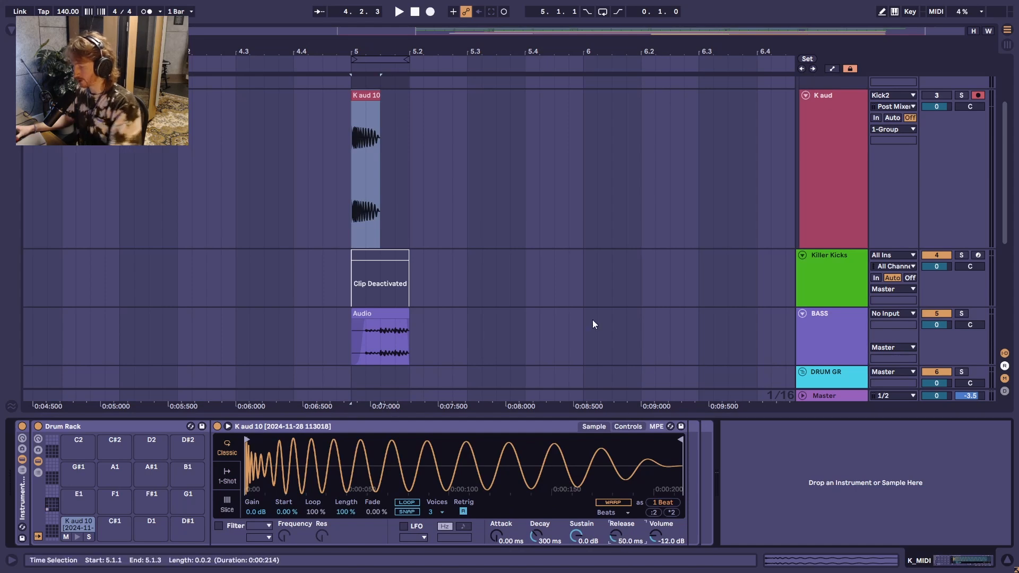
Step: Copy the last Utility from the Kick2 track to K_MIDI after the Drum Rack, and set its gain to -6.00 dB
click(824, 173)
scroll(826, 138, up, 3)
click(827, 117)
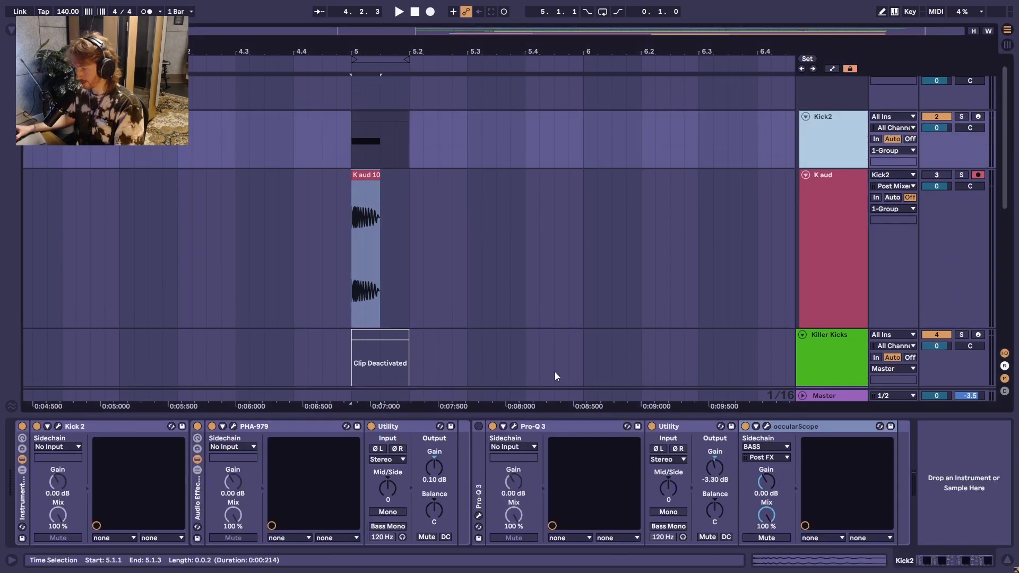
click(697, 428)
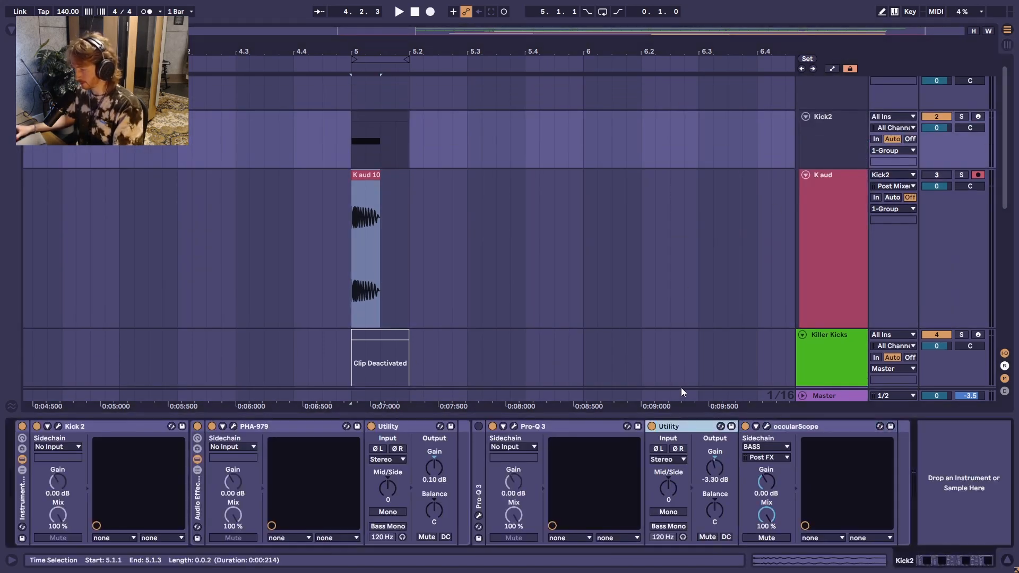
scroll(828, 343, down, 6)
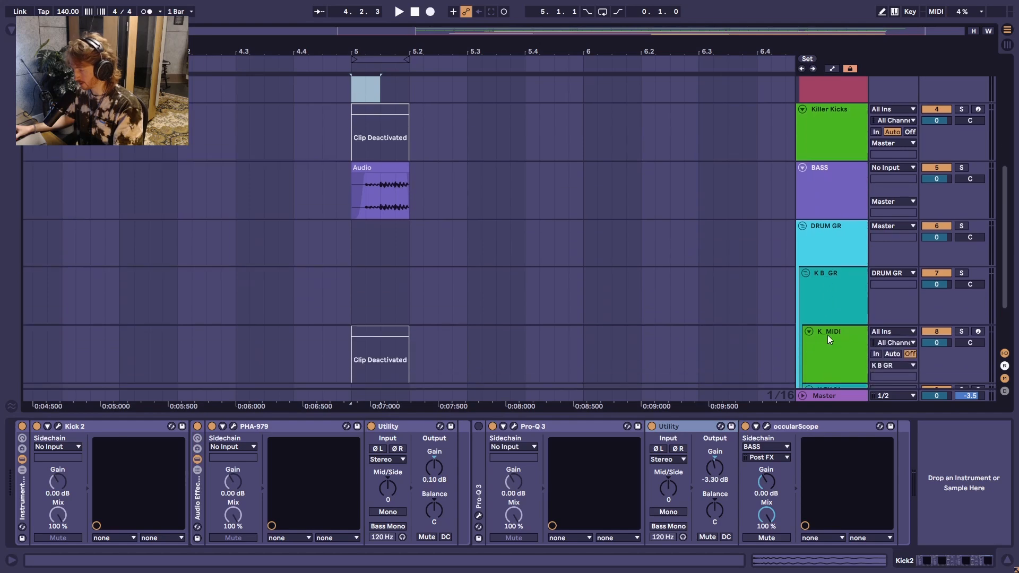
click(827, 336)
click(794, 472)
key(ctrl+v)
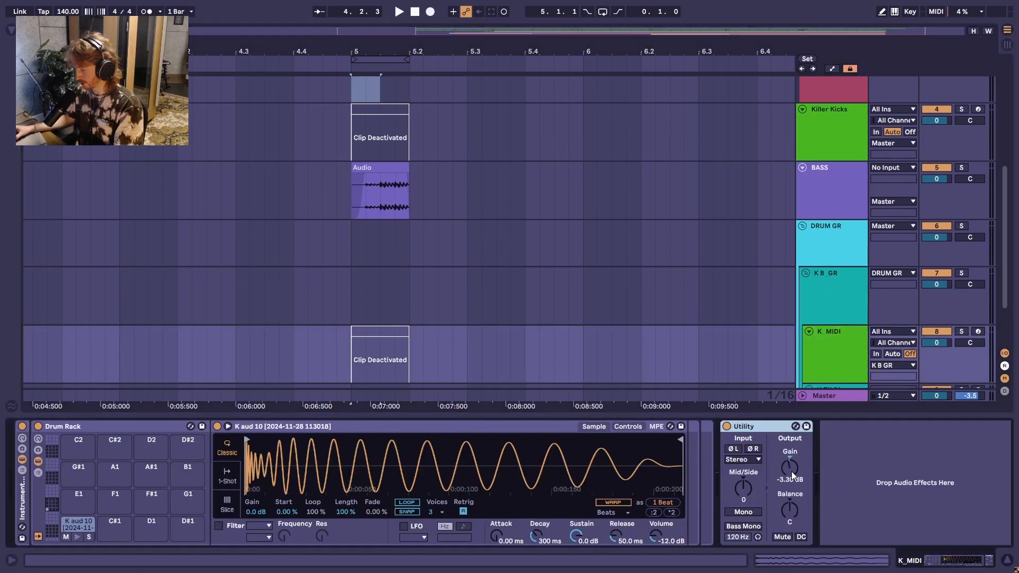
text(-6)
key(Return)
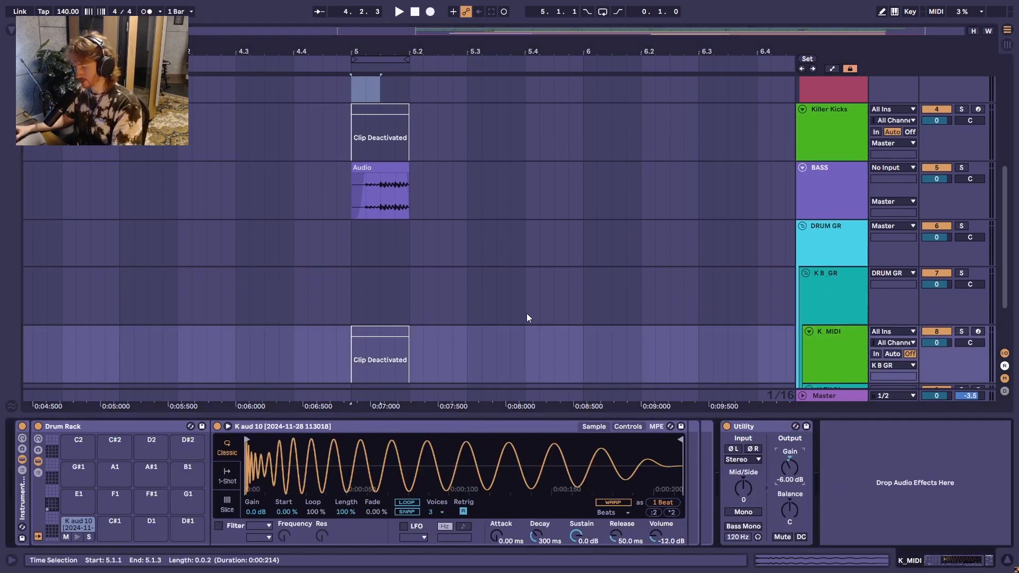
Step: Deactivate and fold the Killer Kicks track, and play the arrangement from the drop at 81.1.1
key(Tab)
key(Tab)
click(934, 88)
click(803, 88)
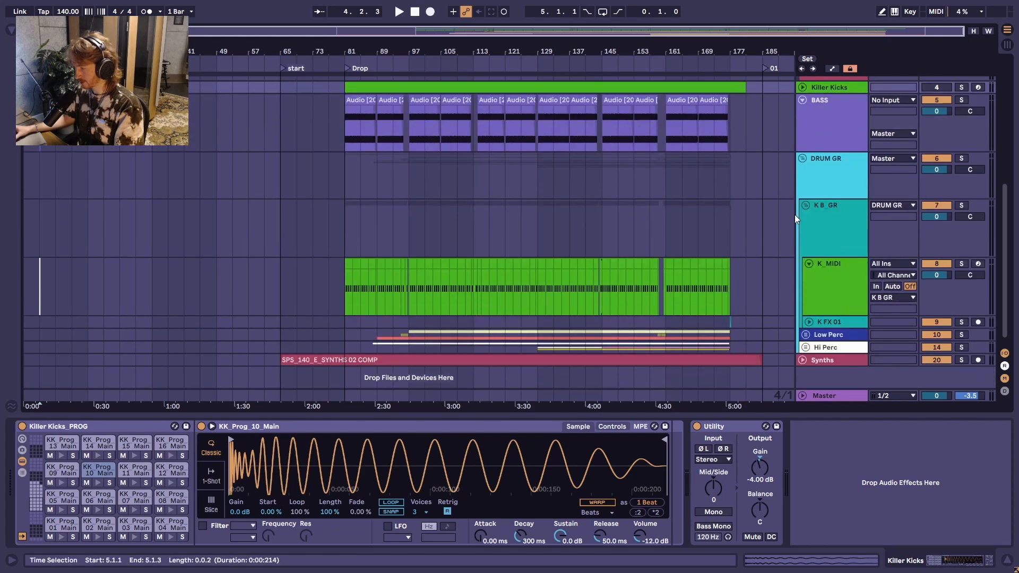
click(348, 287)
key(space)
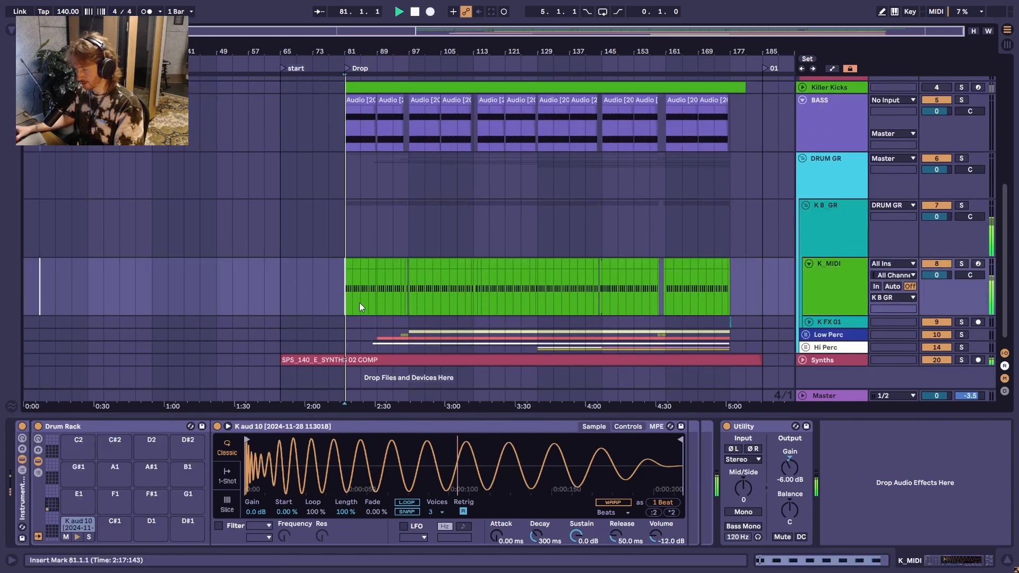
Step: Raise the gain of K_MIDI's Utility to -3.40 dB while watching the mixer levels, and return to the arrangement
key(Tab)
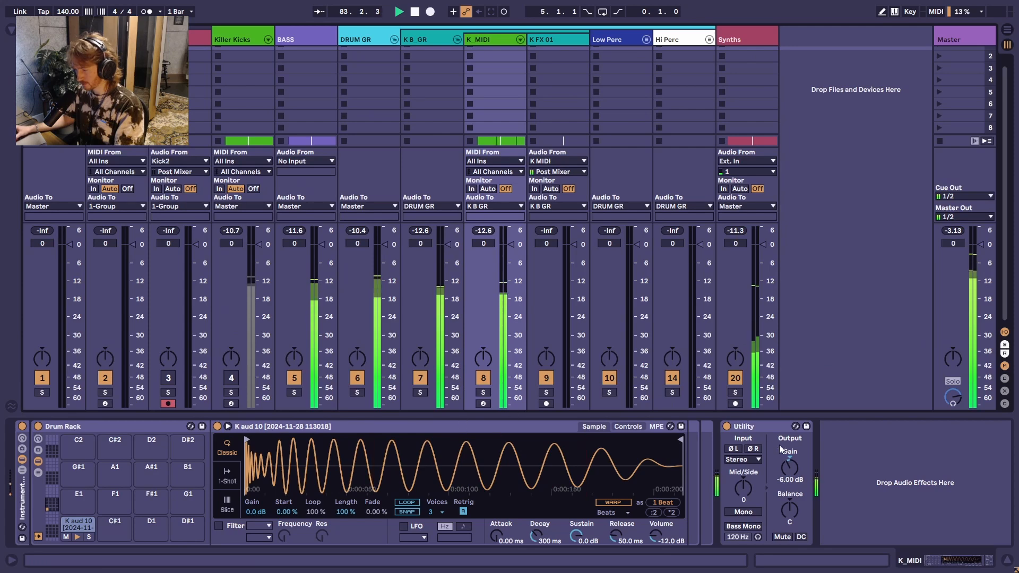
click(789, 469)
key(Up)
key(Up)
key(Up)
key(Up)
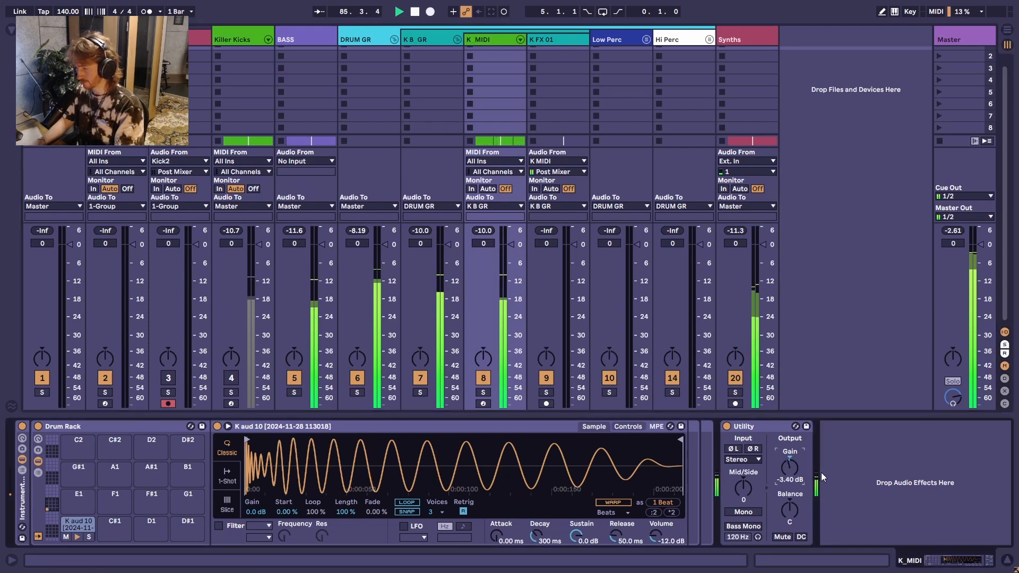
key(Tab)
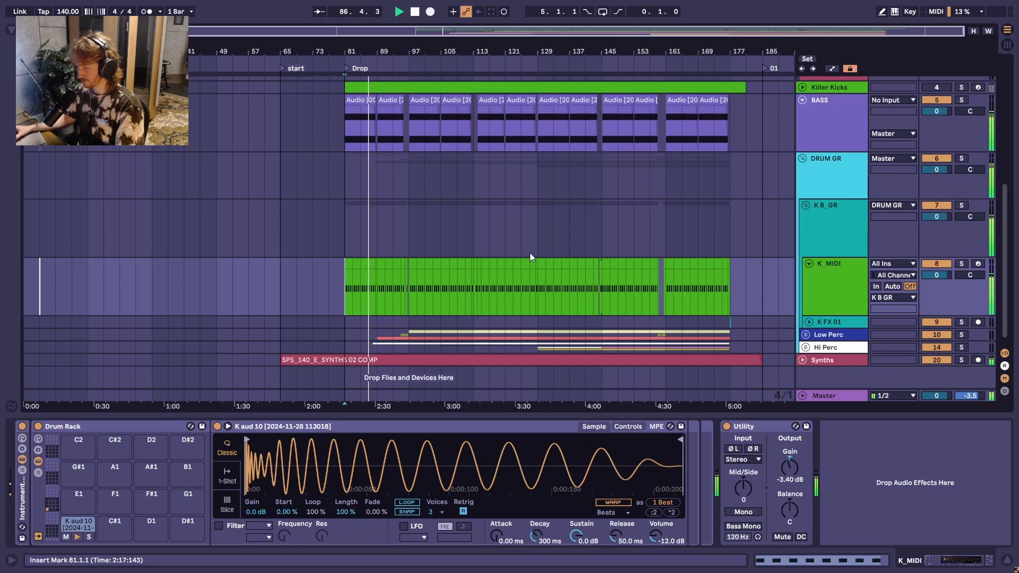
Step: Listen to the new kick in the full arrangement from bar 97 and from bar 129
scroll(662, 257, down, 1)
click(833, 234)
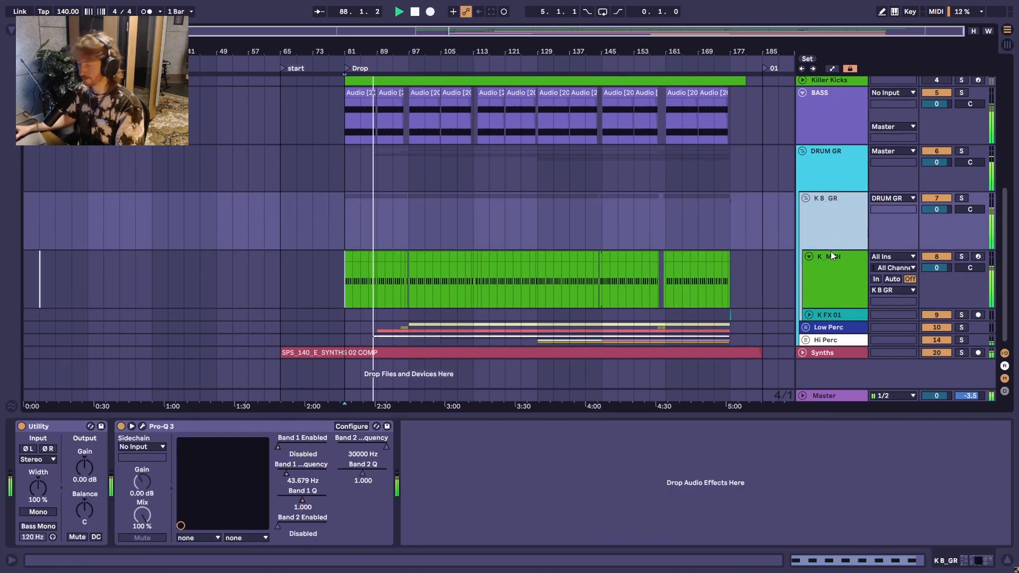
key(space)
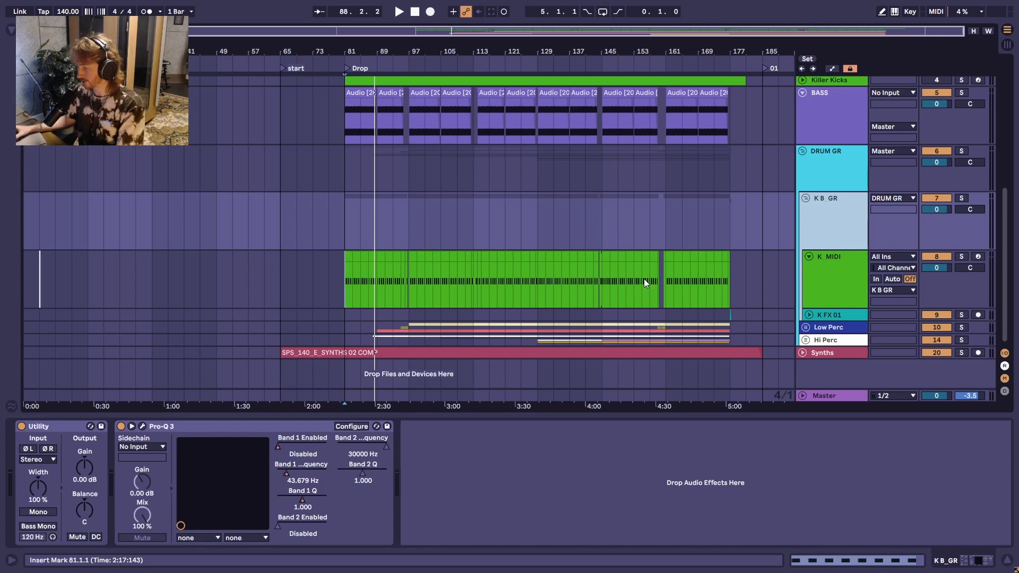
click(827, 260)
key(space)
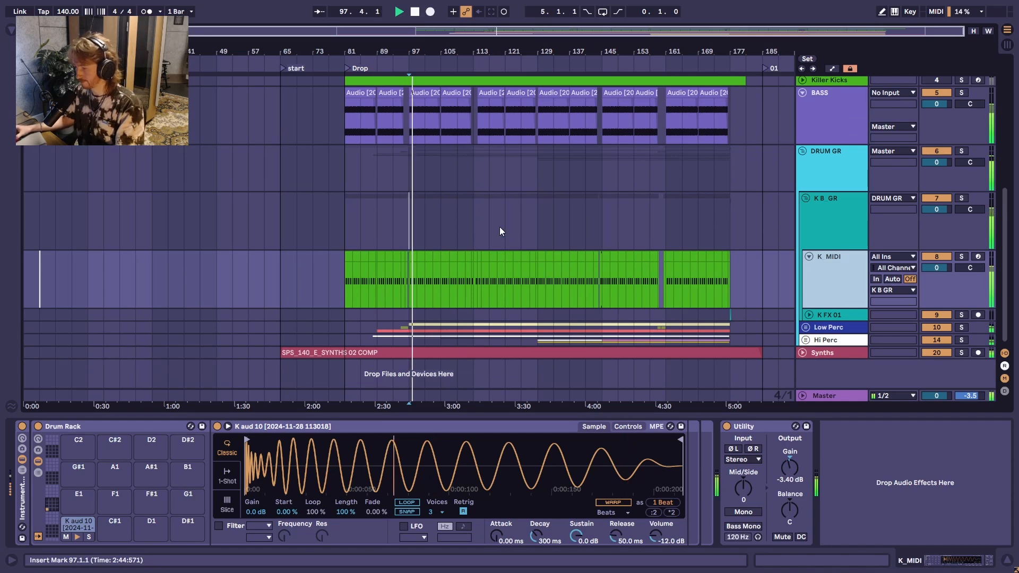
click(473, 215)
click(538, 206)
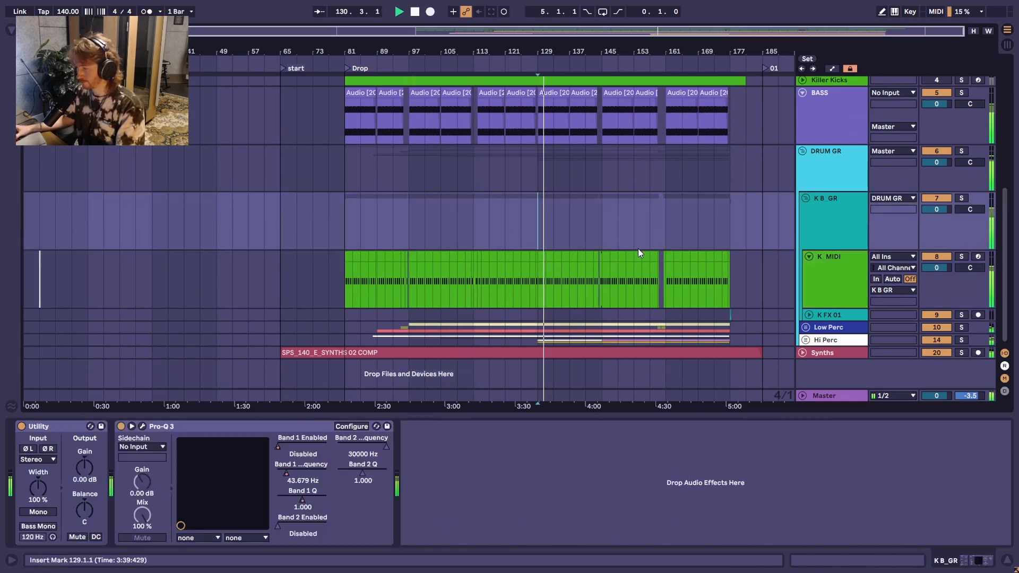
Step: Unfold and select the Killer Kicks track, and show the mixer to compare its level with K_MIDI's
scroll(646, 256, up, 2)
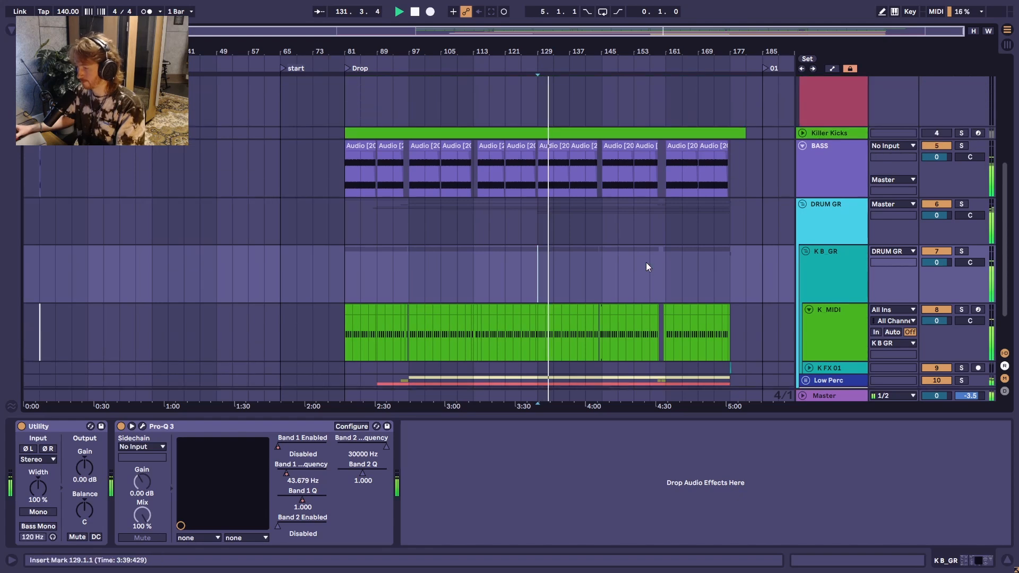
click(802, 134)
scroll(850, 212, down, 1)
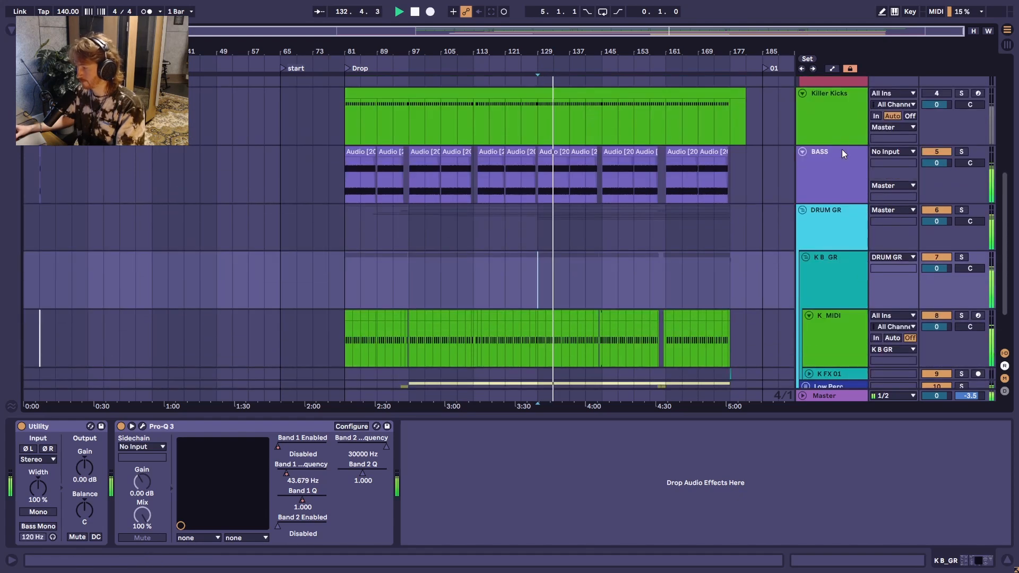
click(842, 128)
key(Tab)
key(Tab)
key(Tab)
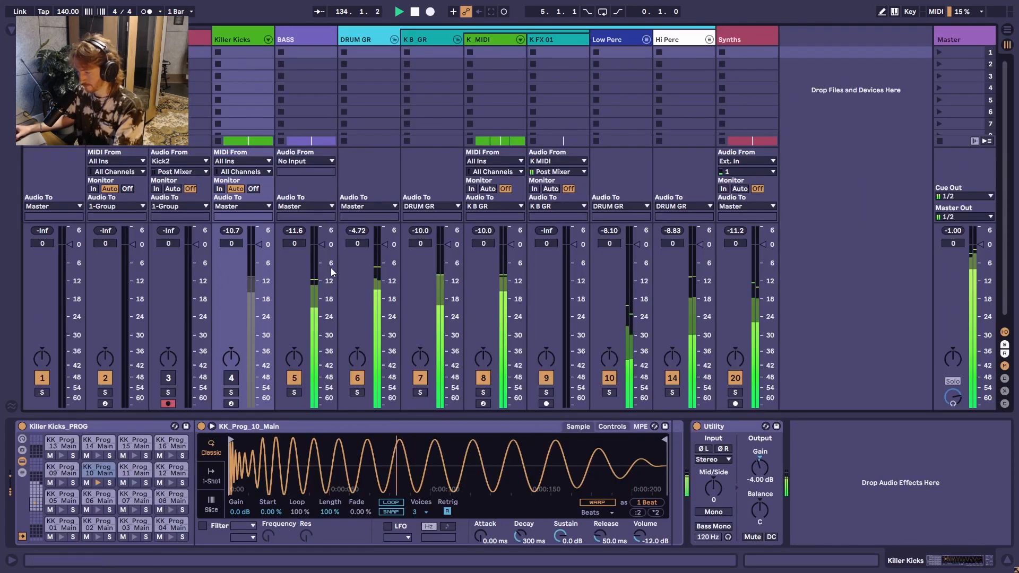
Step: Raise the Killer Kicks Utility gain to -3.30 dB and swap the active kick from K_MIDI to Killer Kicks for a listen
drag(763, 468, 768, 468)
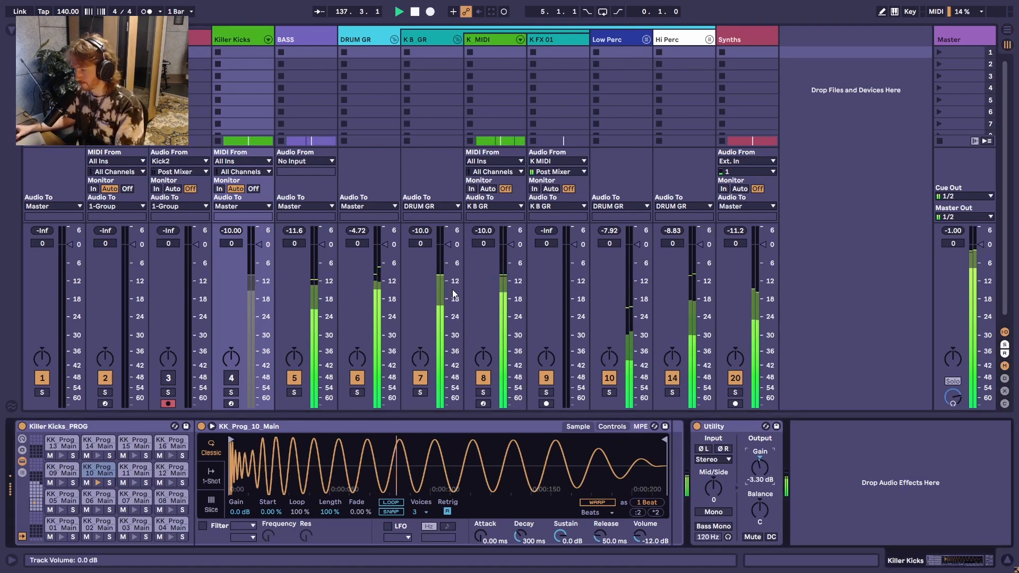
click(482, 379)
click(231, 380)
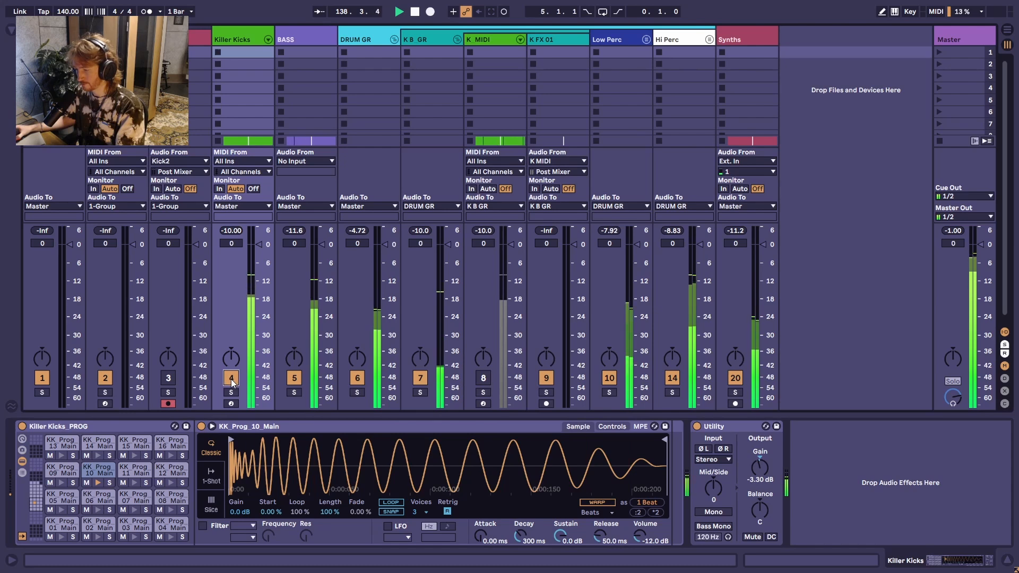
key(space)
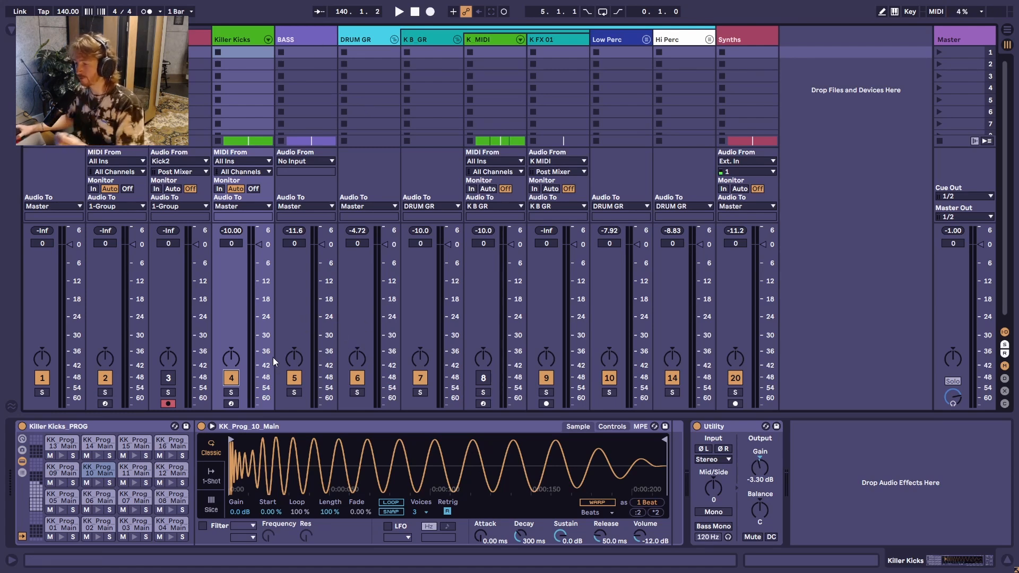
Step: Replay from bar 129, switch from Killer Kicks back to K_MIDI during playback, and return to the stopped arrangement
key(space)
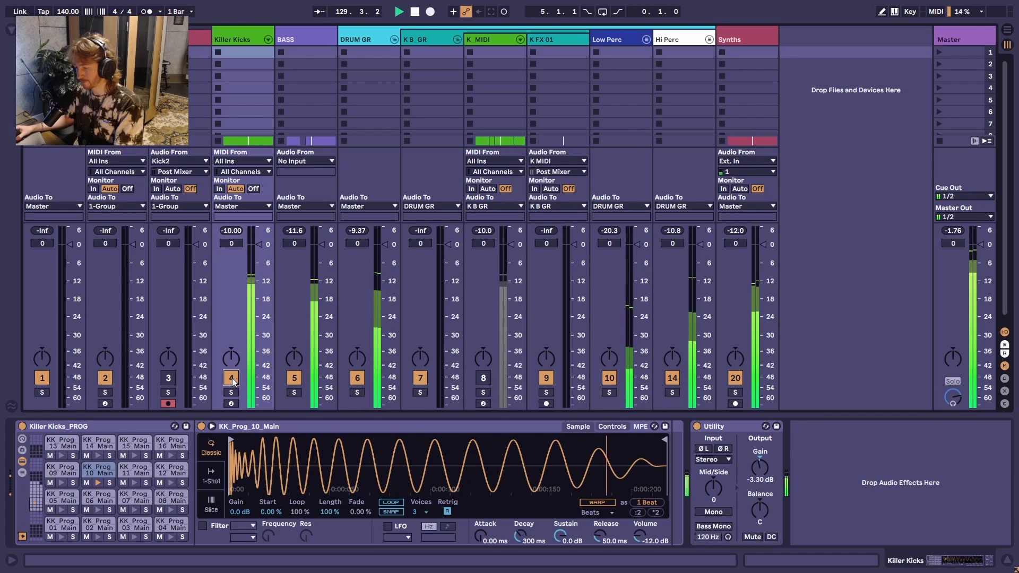
click(232, 378)
click(483, 378)
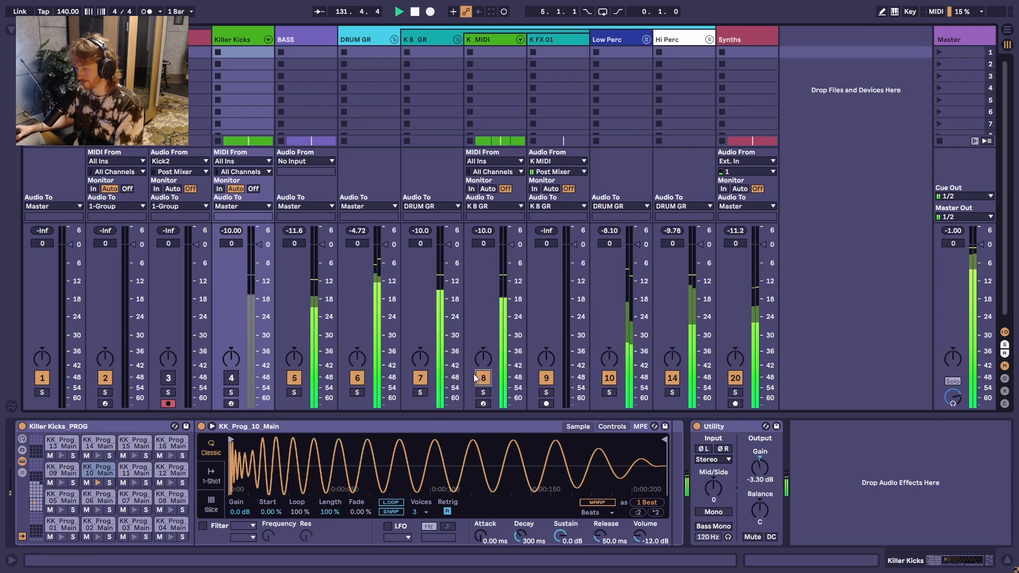
key(space)
key(Tab)
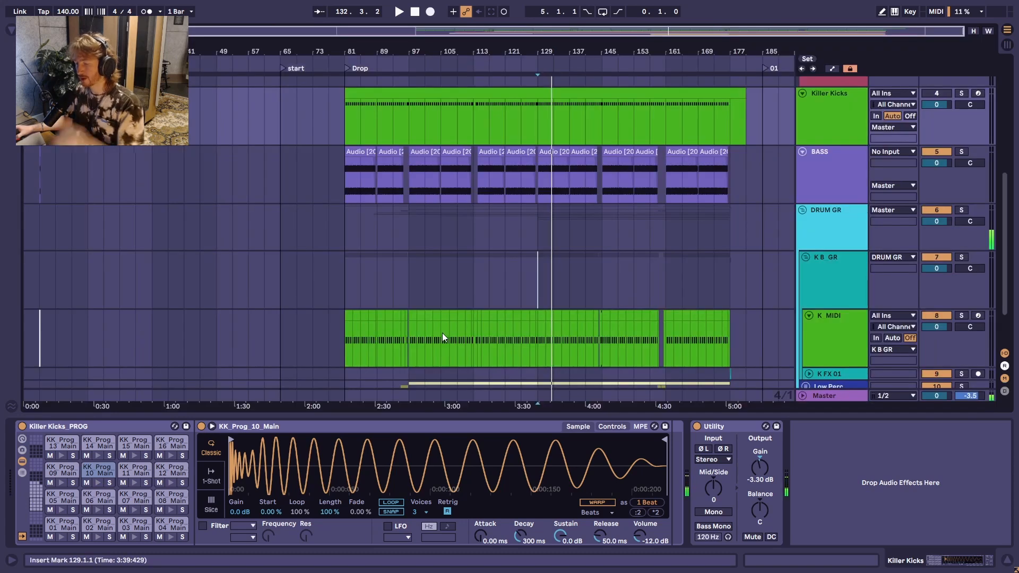
scroll(777, 221, up, 1)
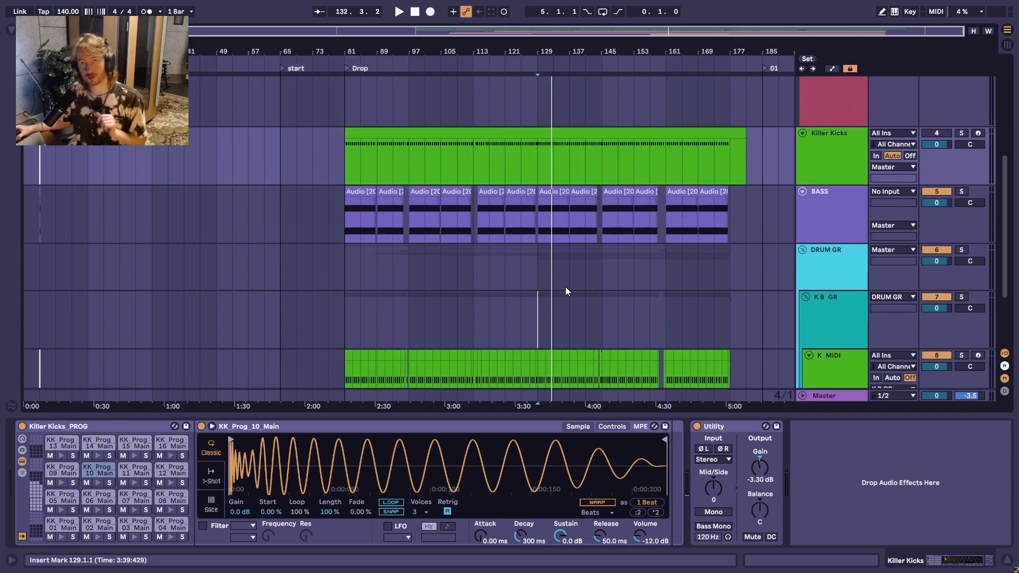